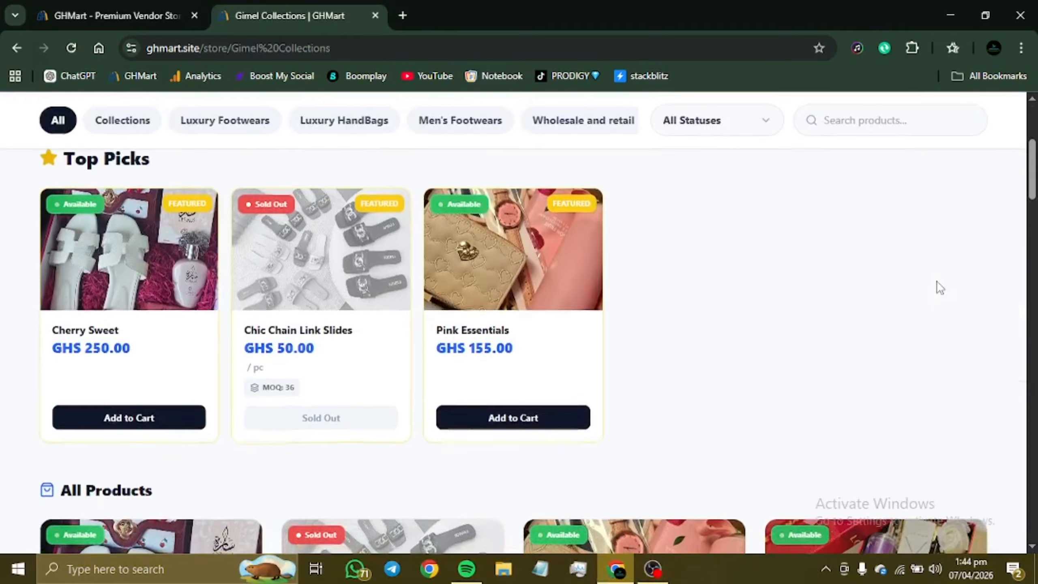
# Look through the Gimel Collections storefront, from its top picks and full product list to the customer reviews and store header.
pyautogui.scroll(-5, 940, 288)
pyautogui.scroll(-20, 939, 287)
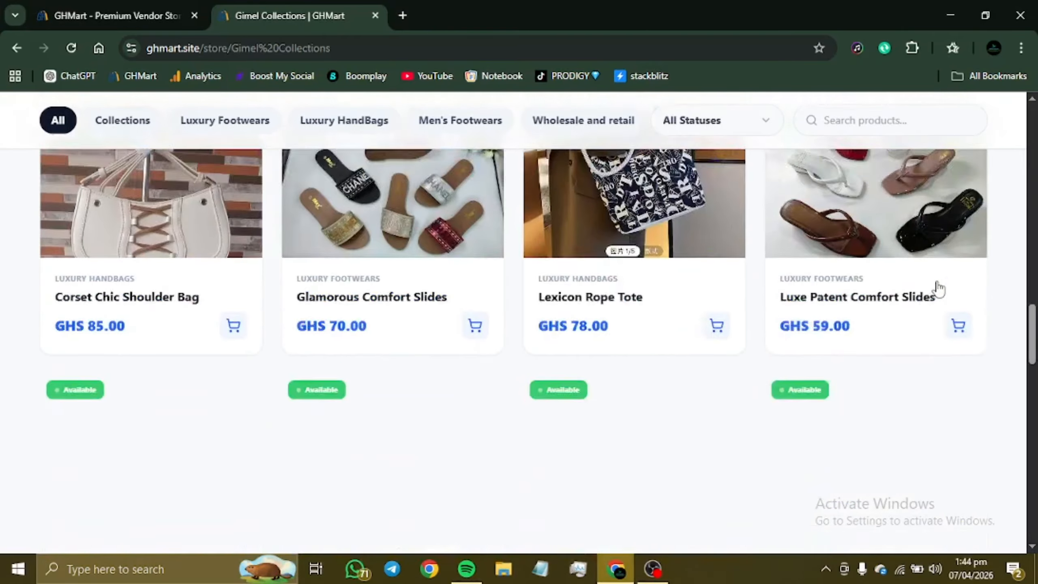
pyautogui.scroll(-4, 939, 289)
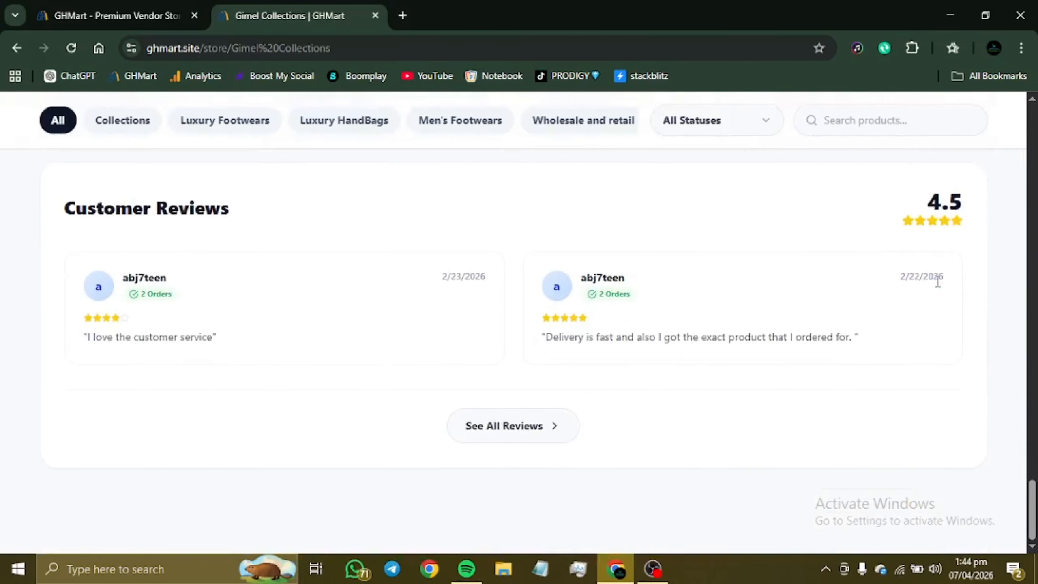
pyautogui.scroll(20, 938, 282)
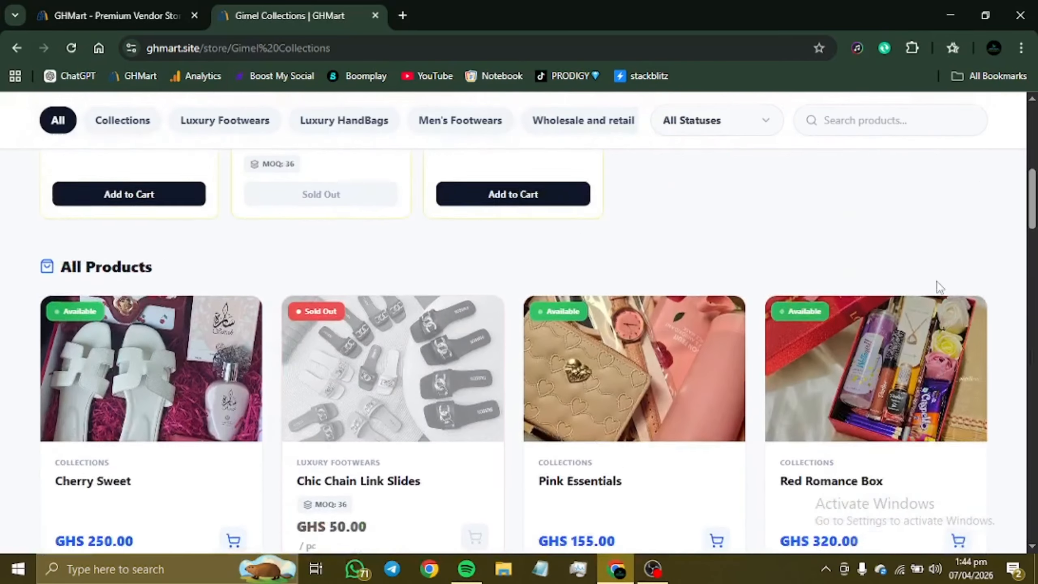
pyautogui.scroll(2, 940, 287)
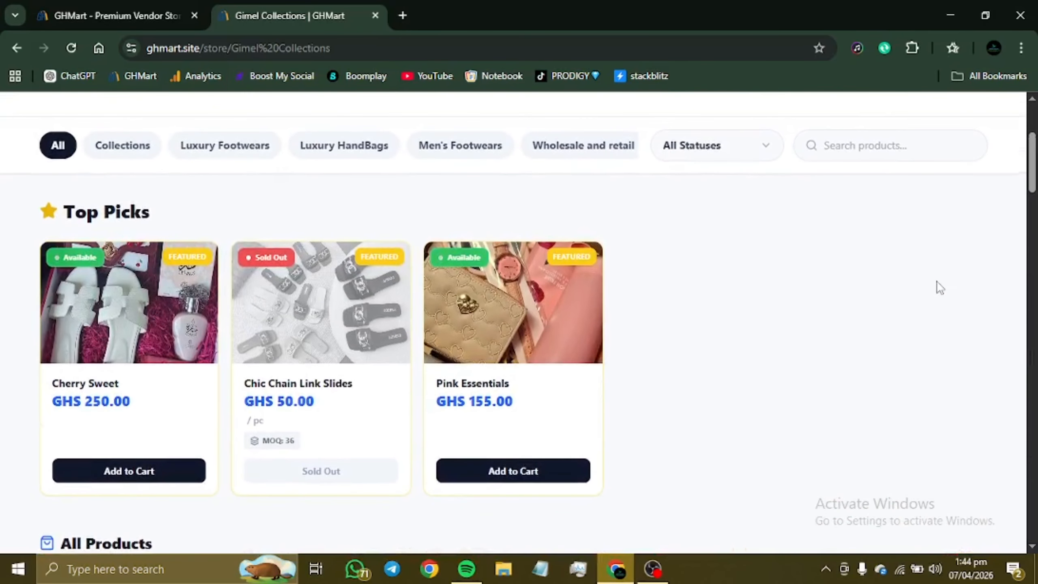
pyautogui.scroll(5, 940, 288)
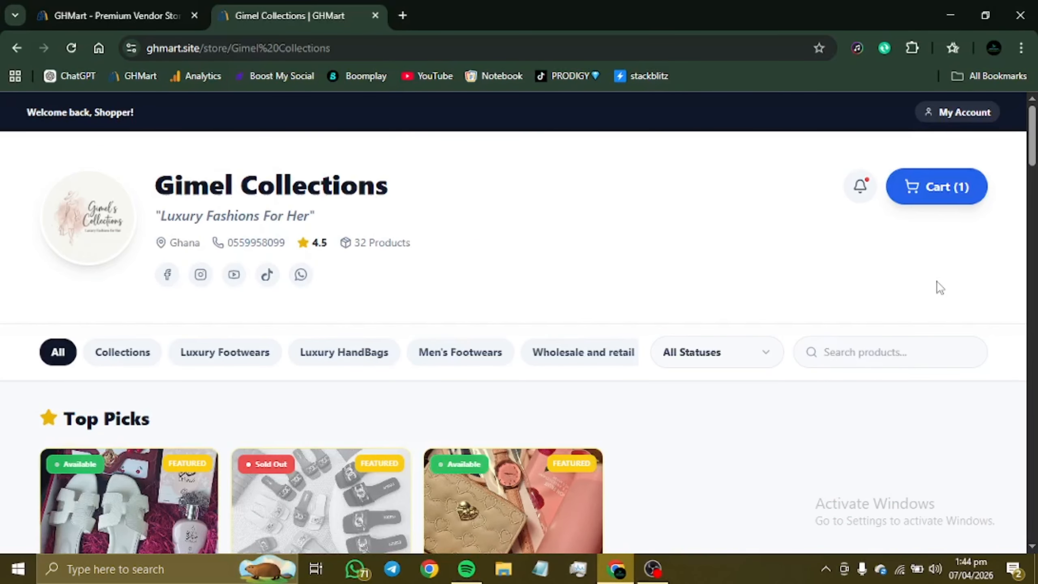
pyautogui.scroll(-4, 940, 288)
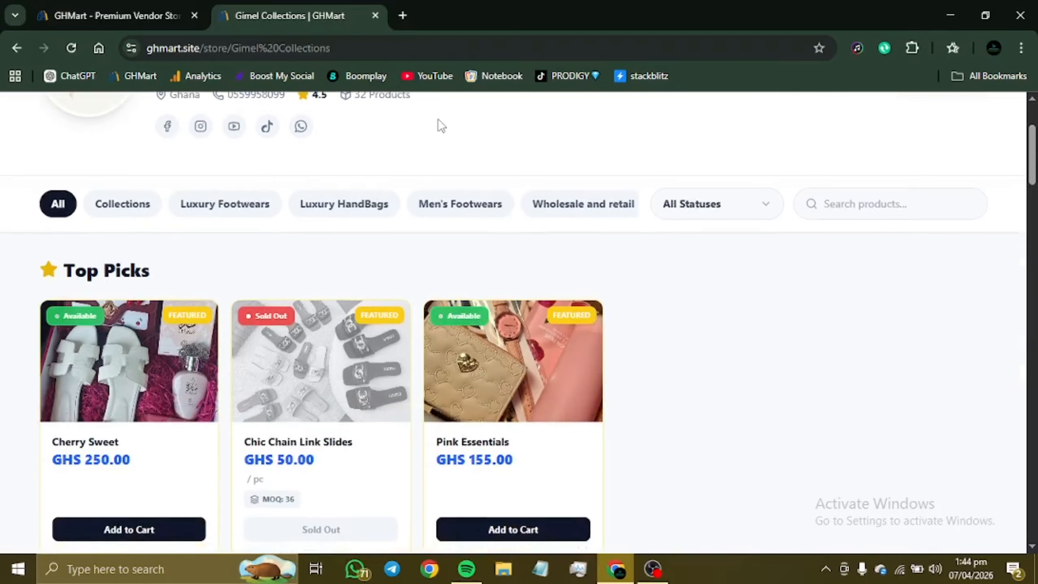
# Switch to the Vendor Dashboard and review its statistics cards, recent orders, customer feedback and product list.
pyautogui.click(155, 4)
pyautogui.scroll(-5, 236, 332)
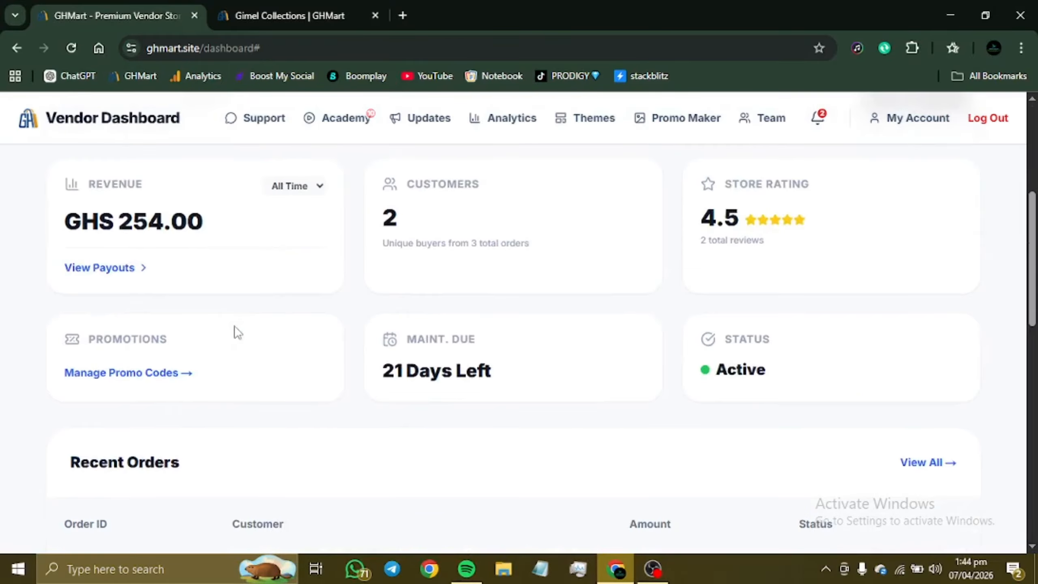
pyautogui.scroll(-9, 235, 331)
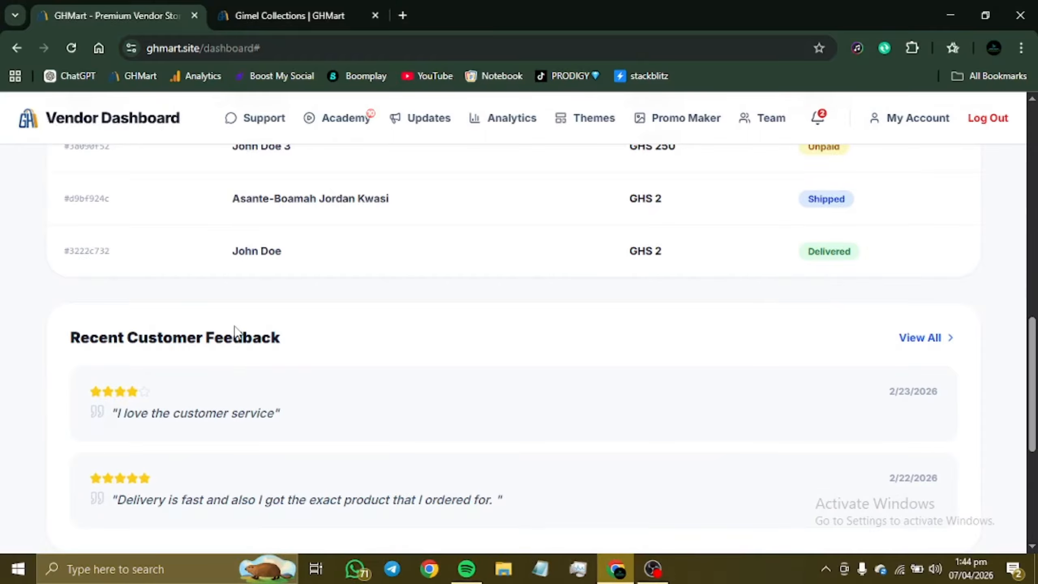
pyautogui.scroll(15, 287, 418)
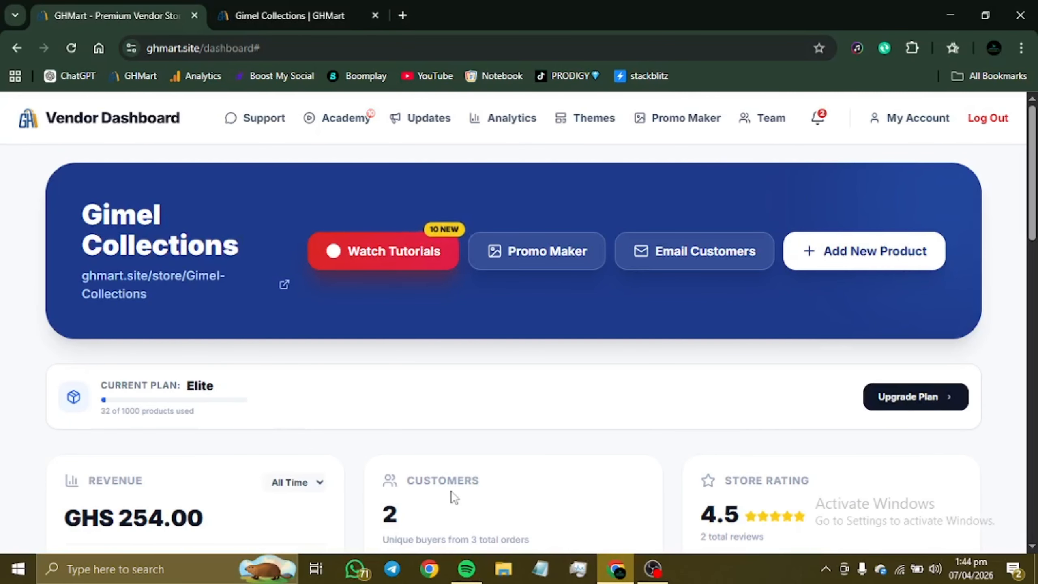
pyautogui.scroll(-15, 452, 496)
pyautogui.scroll(-5, 454, 497)
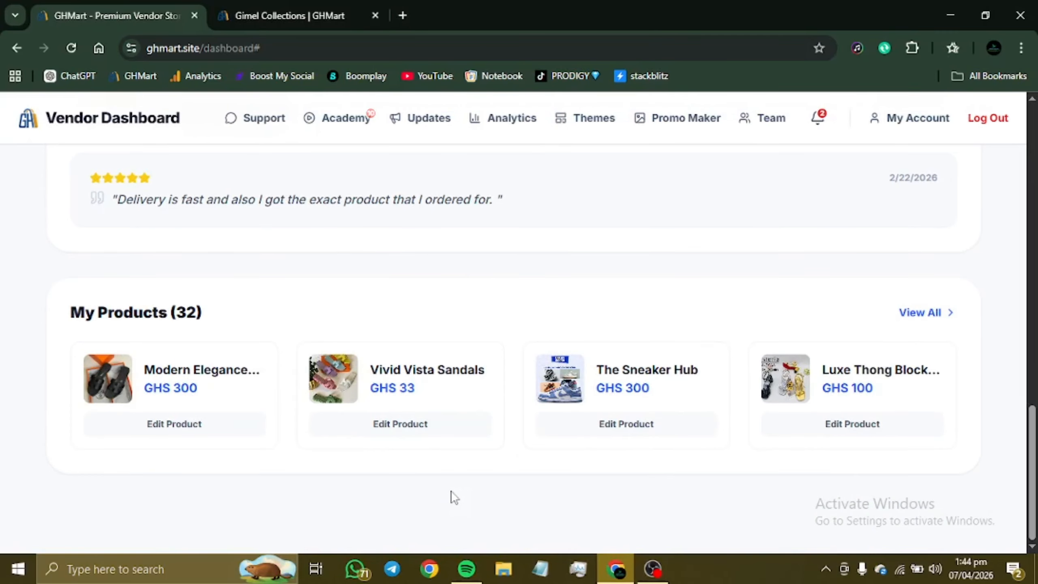
pyautogui.scroll(8, 451, 496)
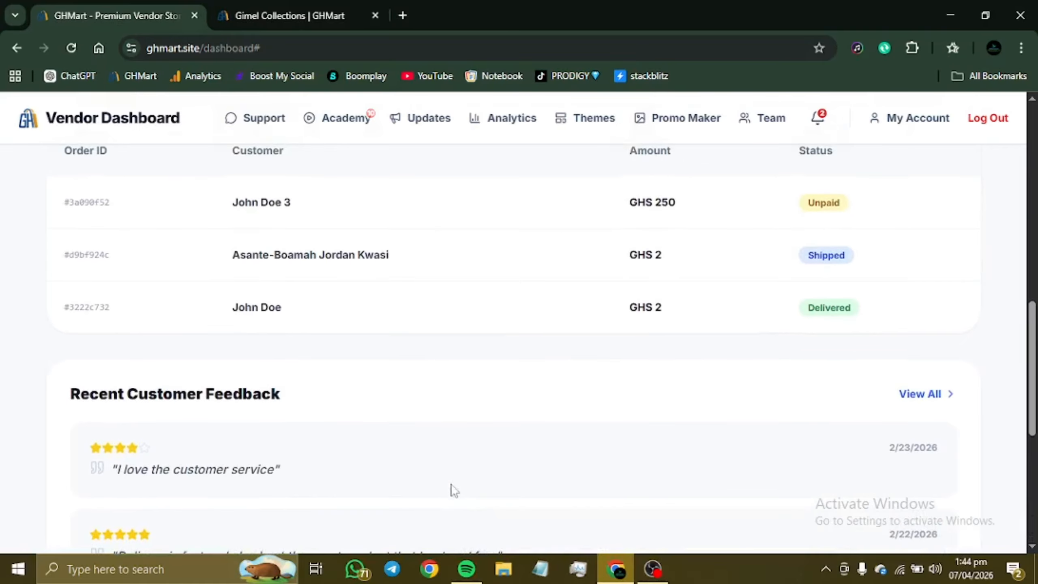
pyautogui.scroll(12, 329, 335)
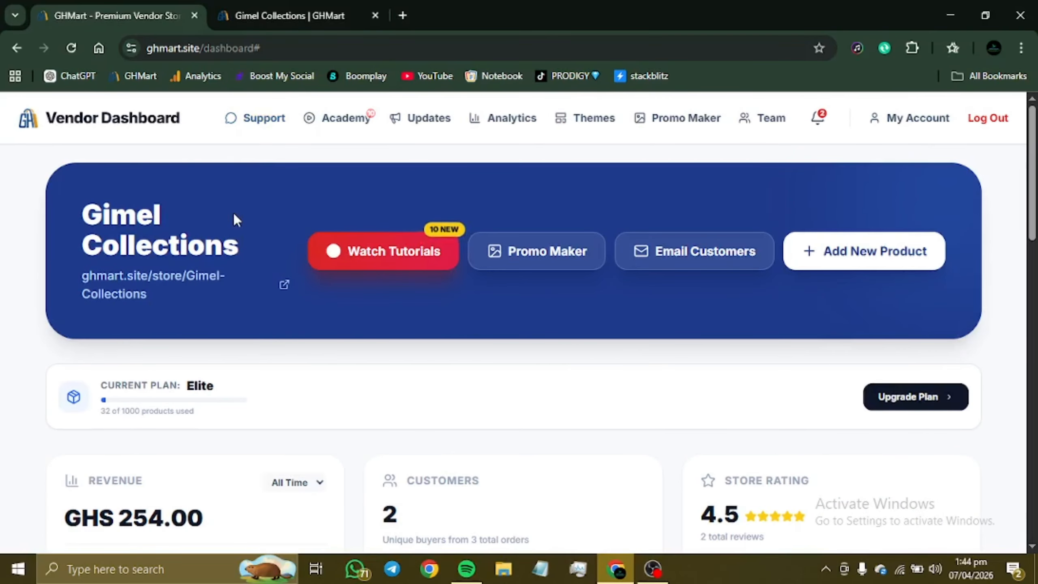
# Return to the public Gimel Collections store page and examine how its header, featured items and products are presented to shoppers.
pyautogui.click(295, 6)
pyautogui.scroll(-2, 395, 327)
pyautogui.scroll(5, 399, 343)
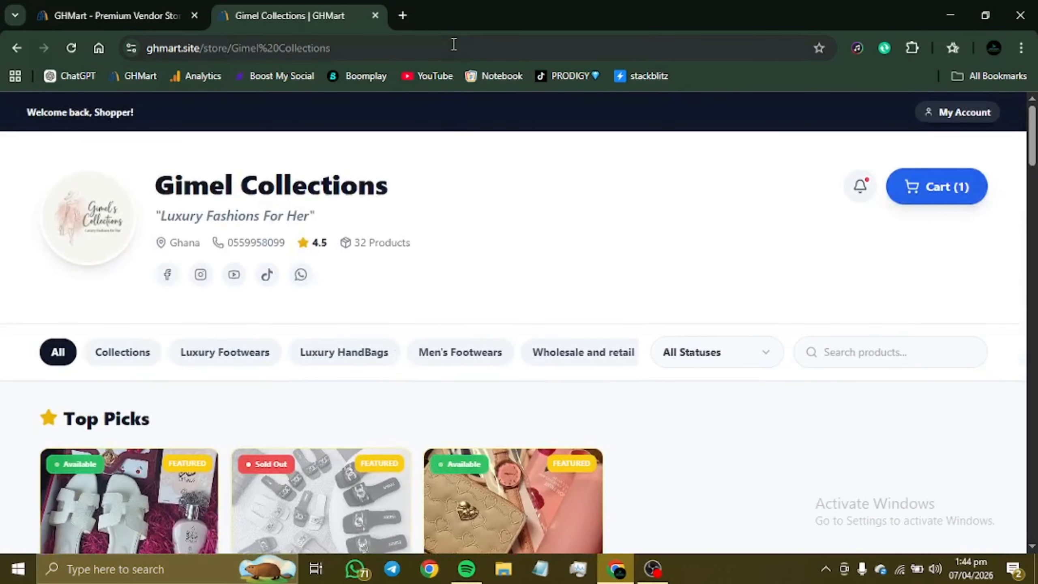
pyautogui.scroll(-4, 374, 376)
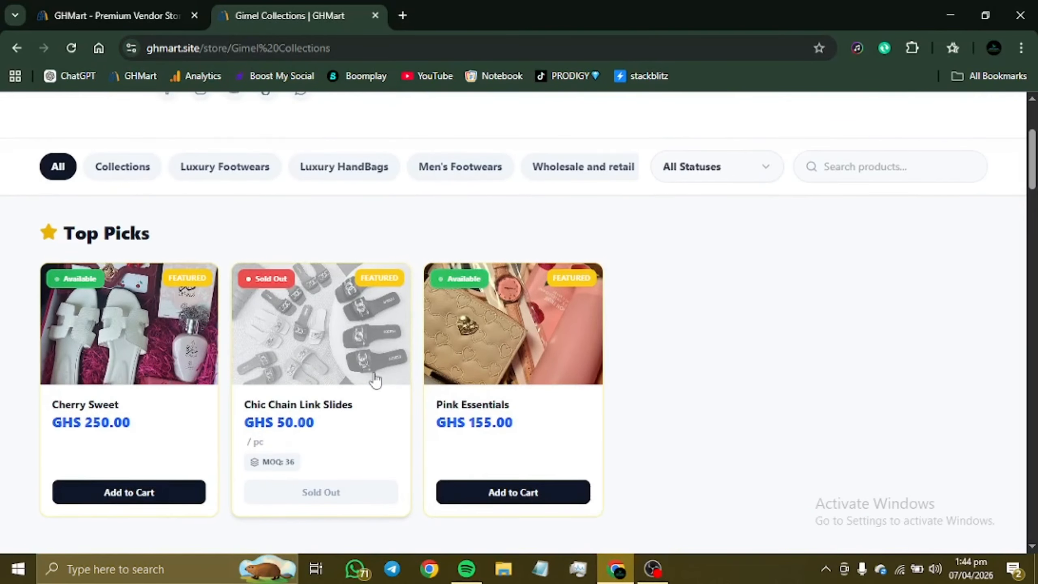
pyautogui.scroll(-10, 375, 380)
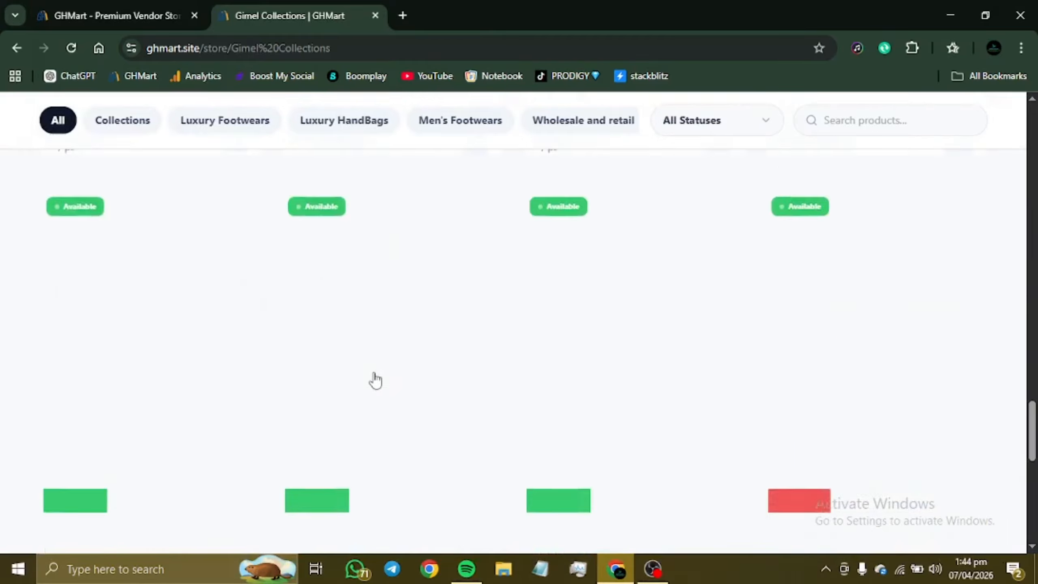
pyautogui.scroll(14, 375, 381)
pyautogui.scroll(-13, 375, 381)
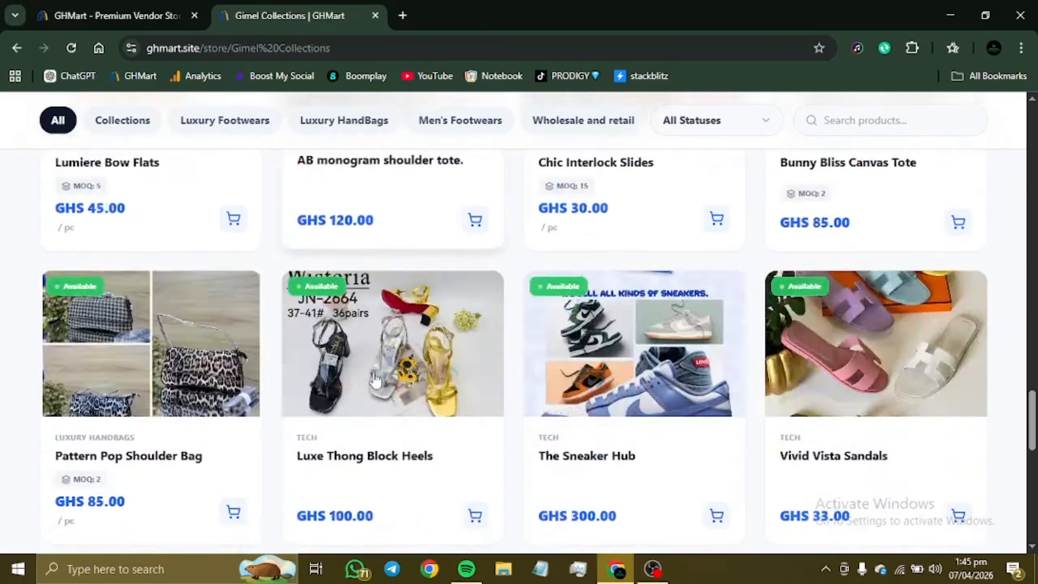
pyautogui.scroll(-6, 375, 380)
pyautogui.scroll(12, 375, 381)
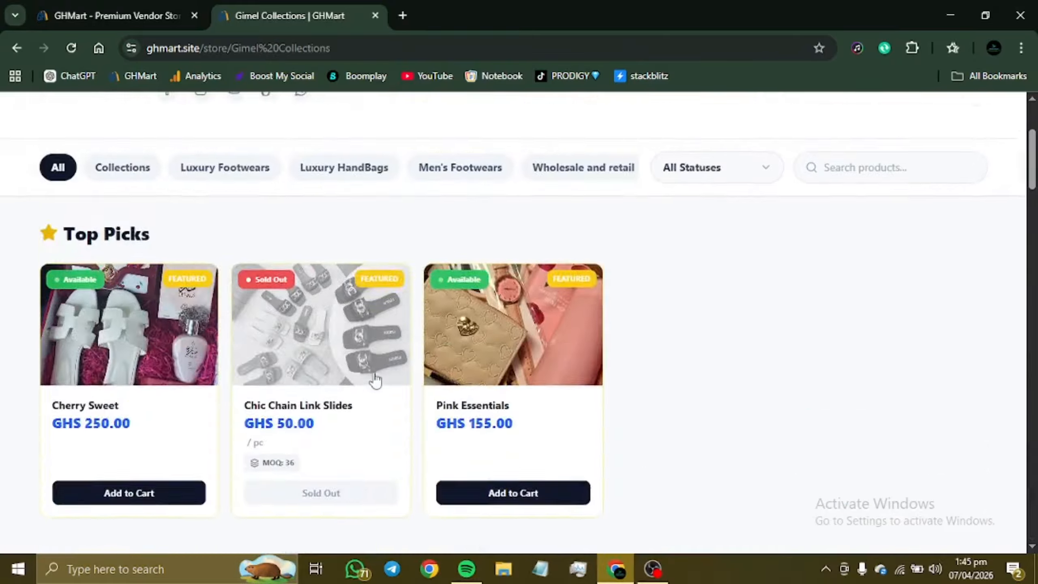
pyautogui.scroll(4, 375, 380)
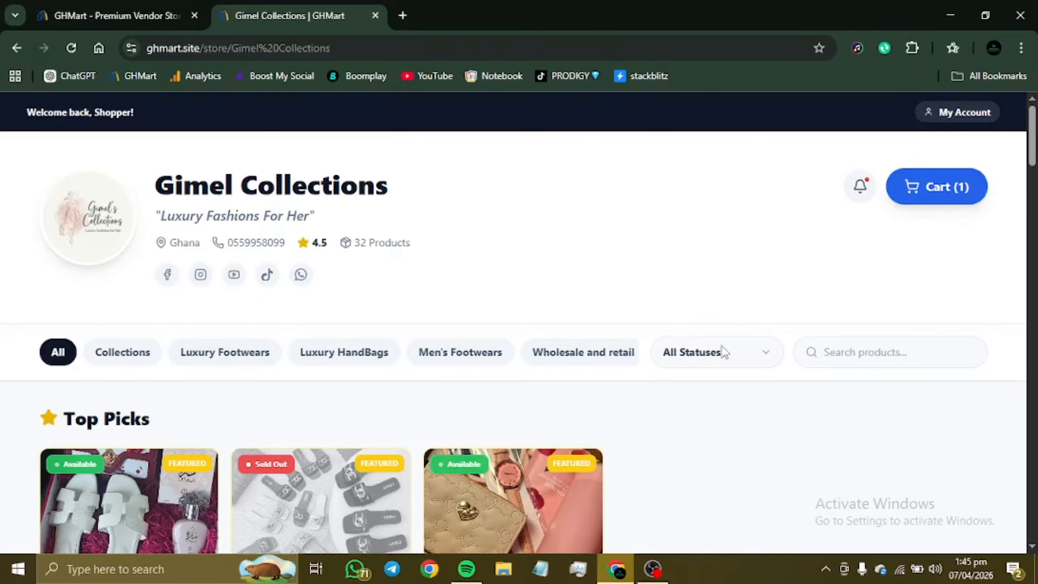
# Go back to the Vendor Dashboard and examine its overview sections from the store banner and current plan to My Products.
pyautogui.click(135, 1)
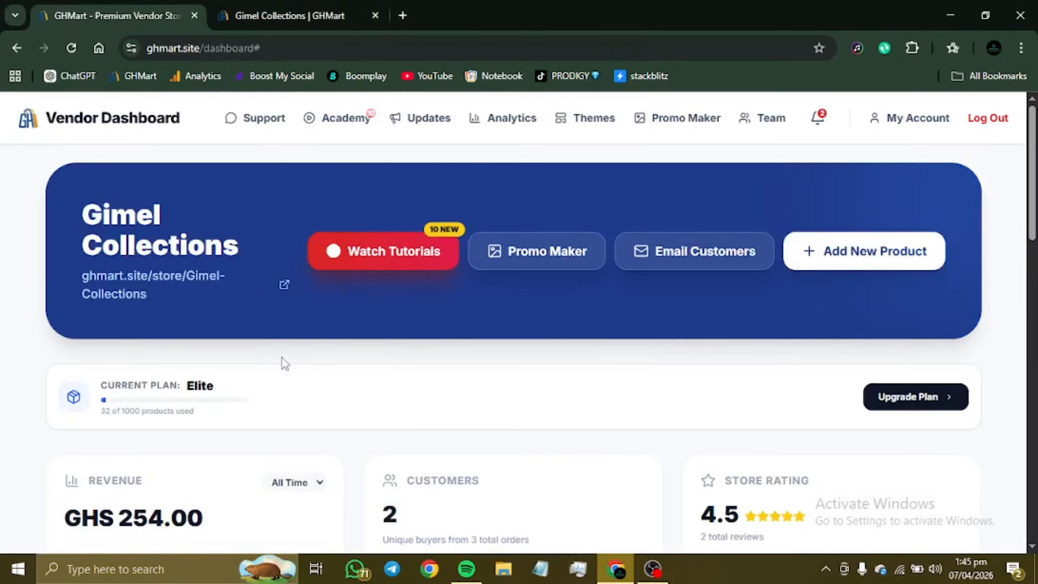
pyautogui.scroll(-5, 285, 363)
pyautogui.scroll(-15, 285, 363)
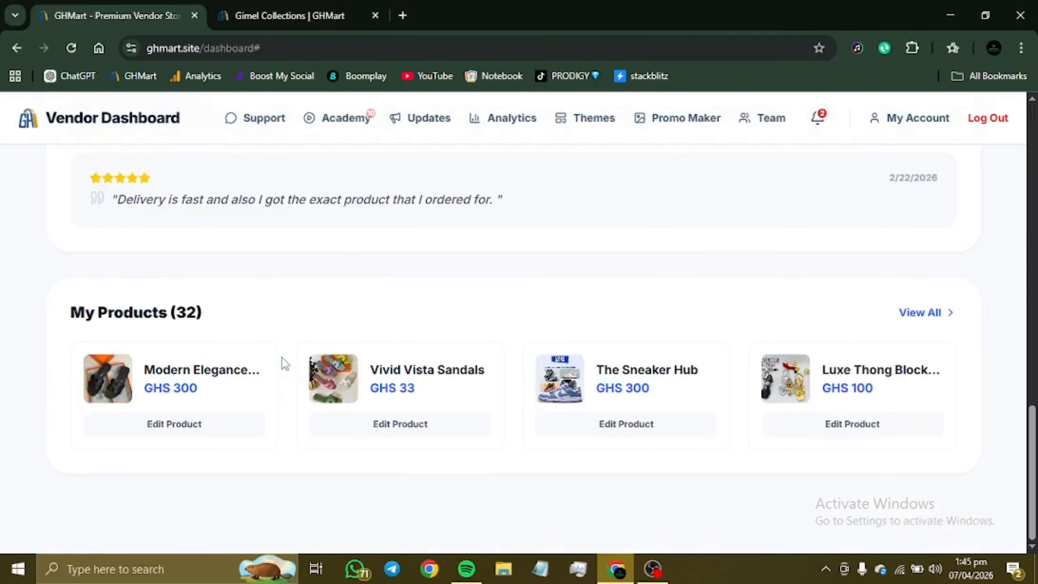
pyautogui.scroll(20, 285, 363)
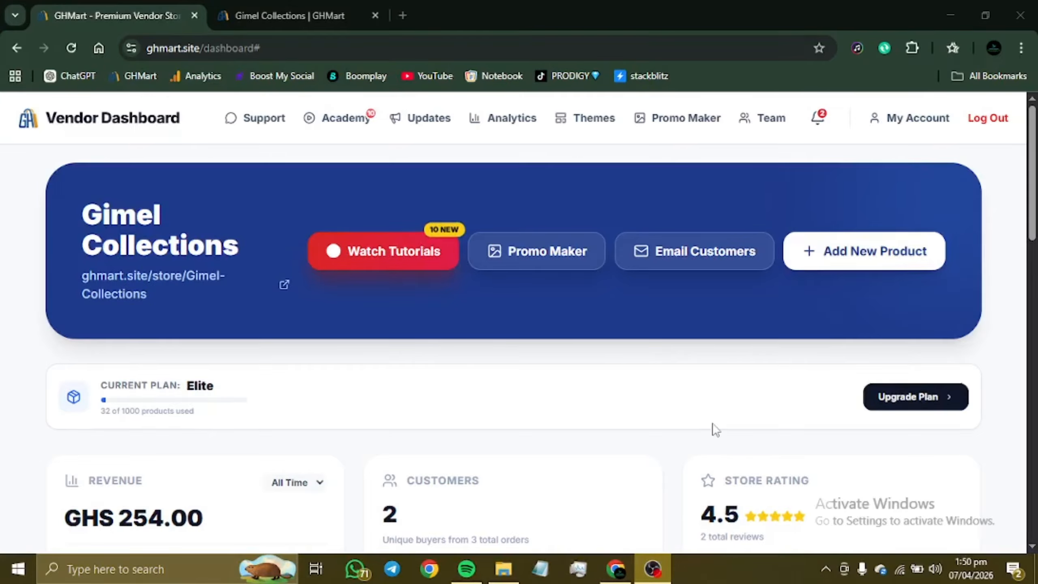
pyautogui.click(965, 295)
pyautogui.scroll(-4, 965, 295)
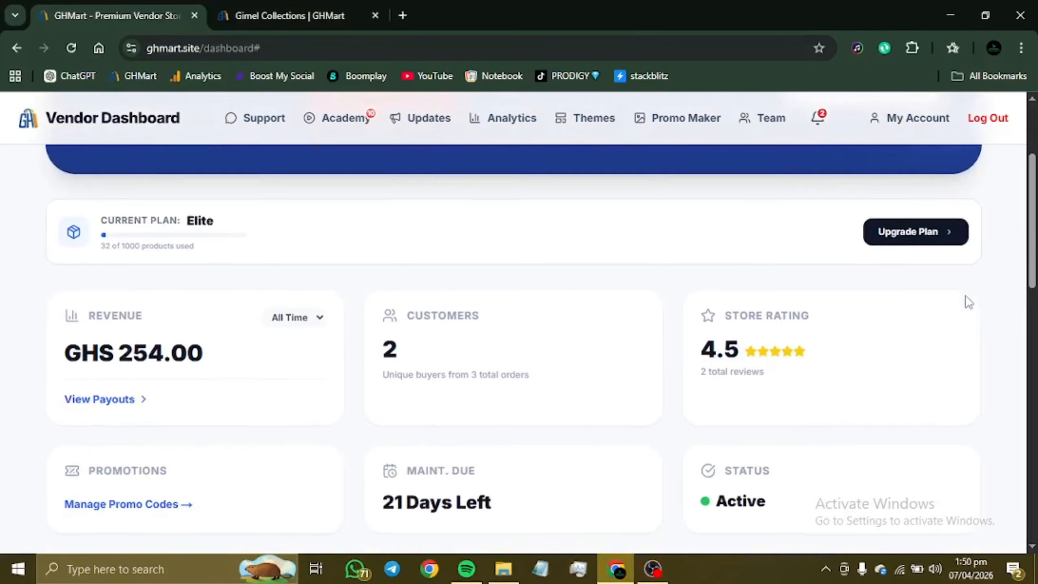
pyautogui.scroll(-10, 969, 303)
pyautogui.scroll(15, 966, 297)
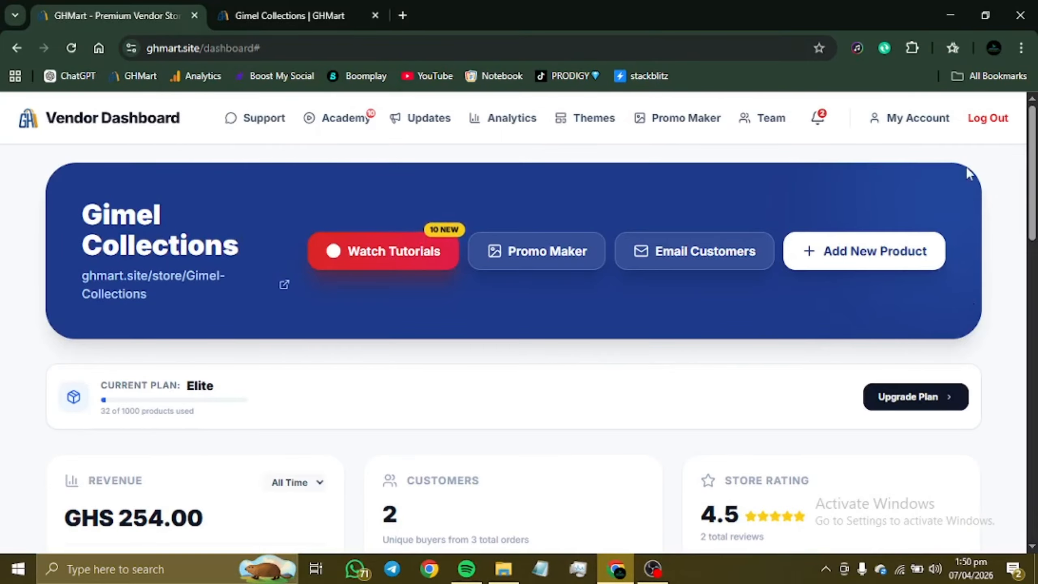
# Open the vendor's My Account page and view the Personal Info section with the store logo.
pyautogui.click(916, 123)
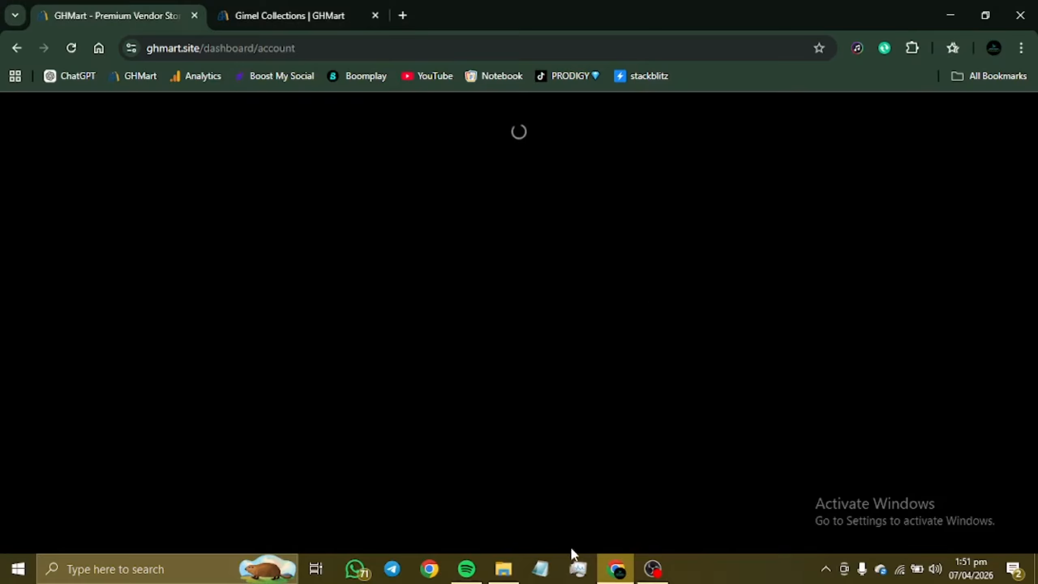
pyautogui.click(653, 568)
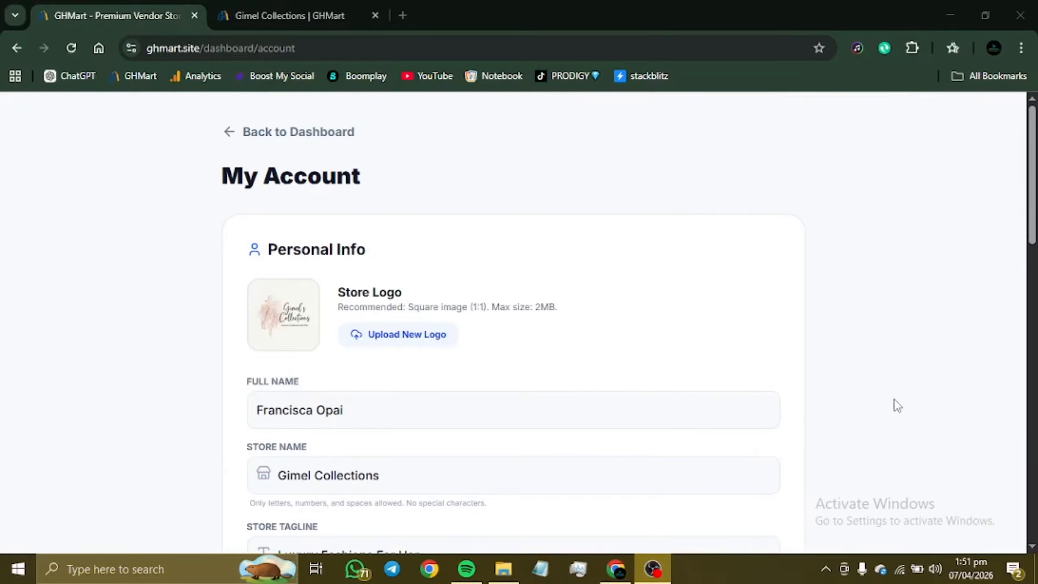
pyautogui.click(900, 397)
pyautogui.scroll(-4, 900, 397)
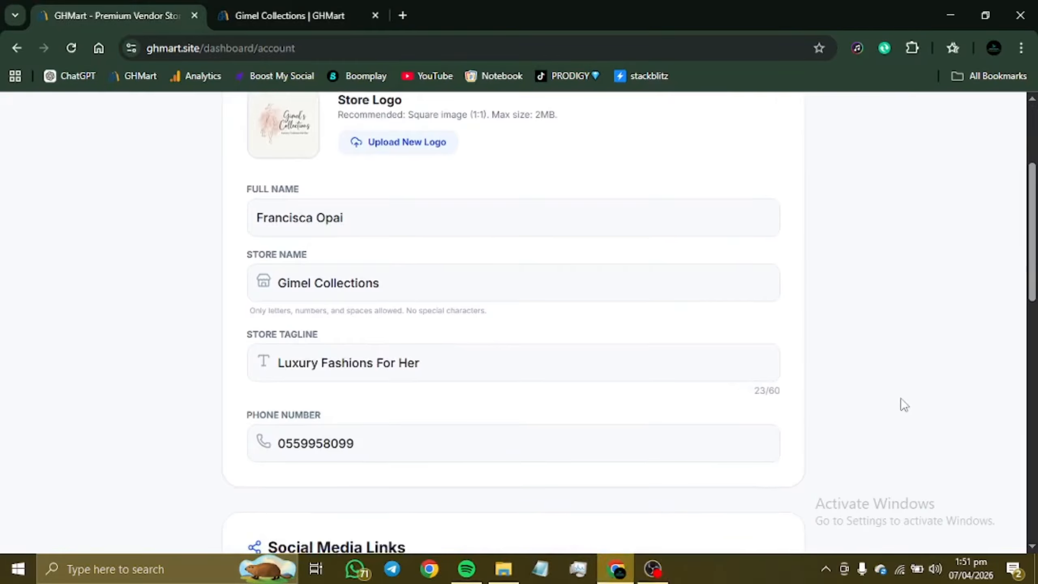
pyautogui.scroll(5, 901, 397)
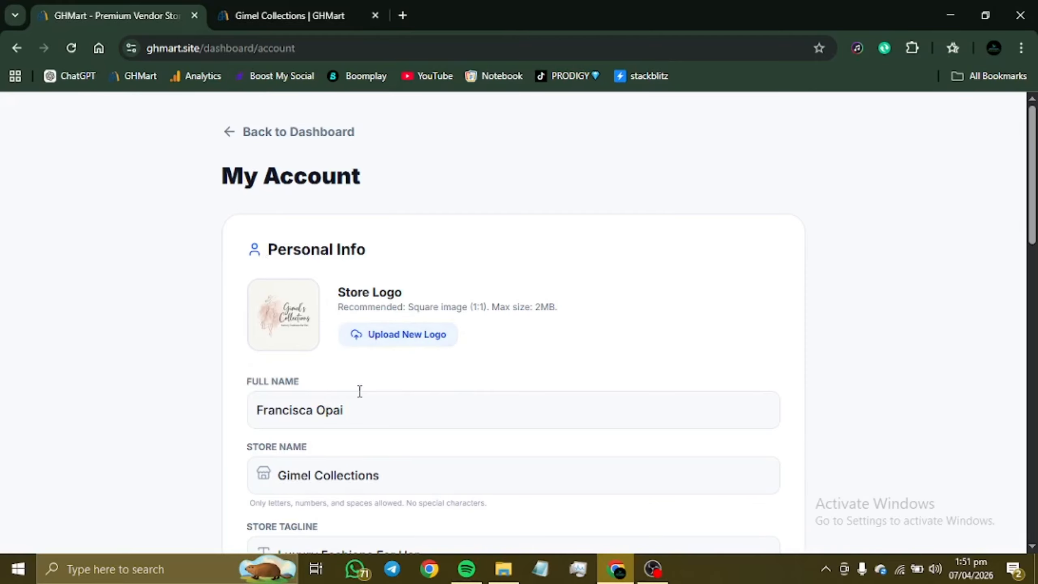
# Highlight the full name, store name, store tagline and phone number in Personal Info in turn, and view the Social Media Links.
pyautogui.moveTo(360, 400); pyautogui.dragTo(244, 406)
pyautogui.scroll(-3, 518, 393)
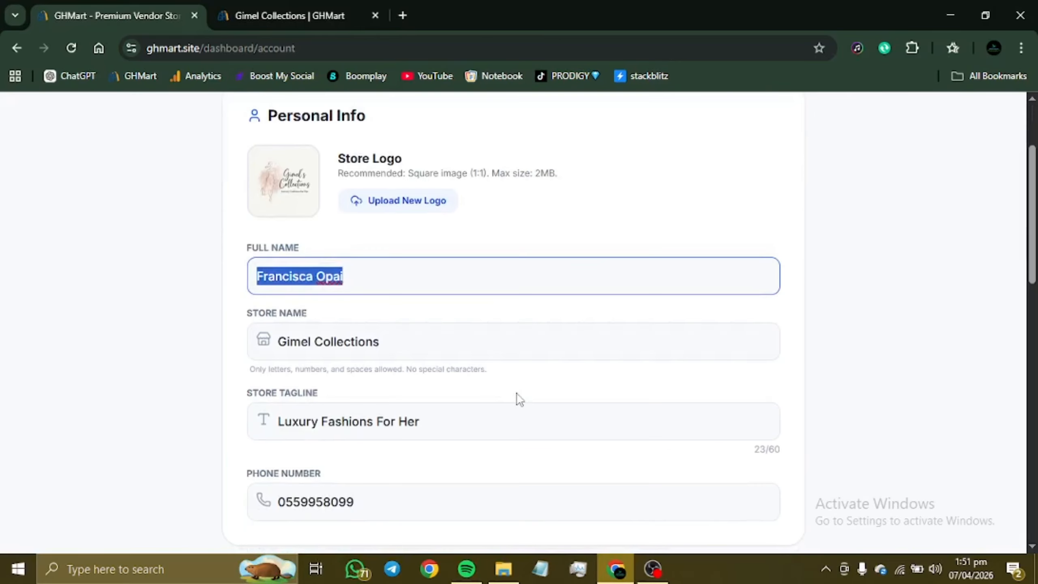
pyautogui.moveTo(429, 334); pyautogui.dragTo(265, 342)
pyautogui.scroll(-3, 429, 335)
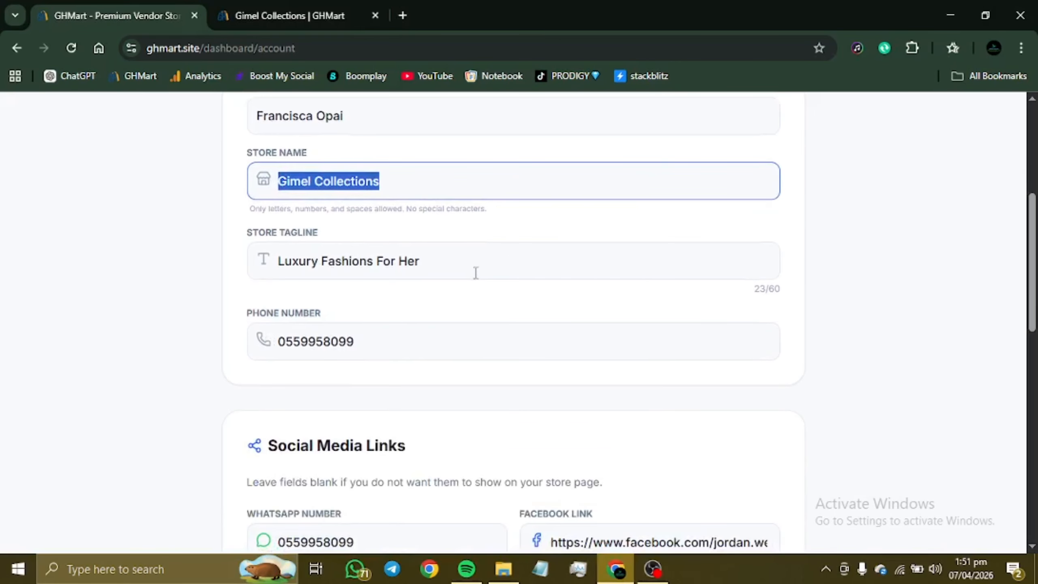
pyautogui.click(452, 264)
pyautogui.moveTo(452, 264); pyautogui.dragTo(258, 275)
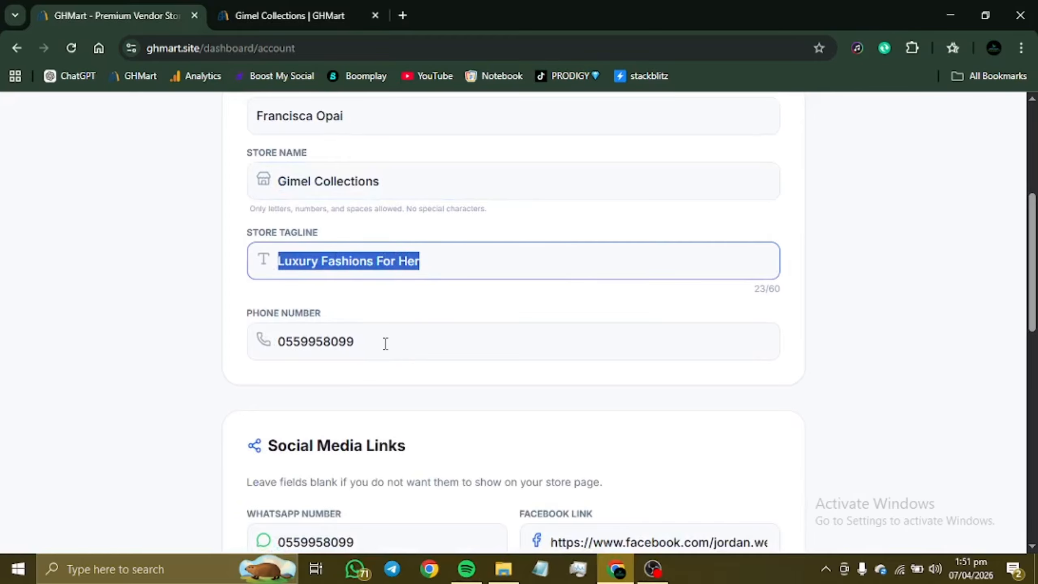
pyautogui.moveTo(385, 344); pyautogui.dragTo(266, 343)
pyautogui.scroll(-6, 273, 342)
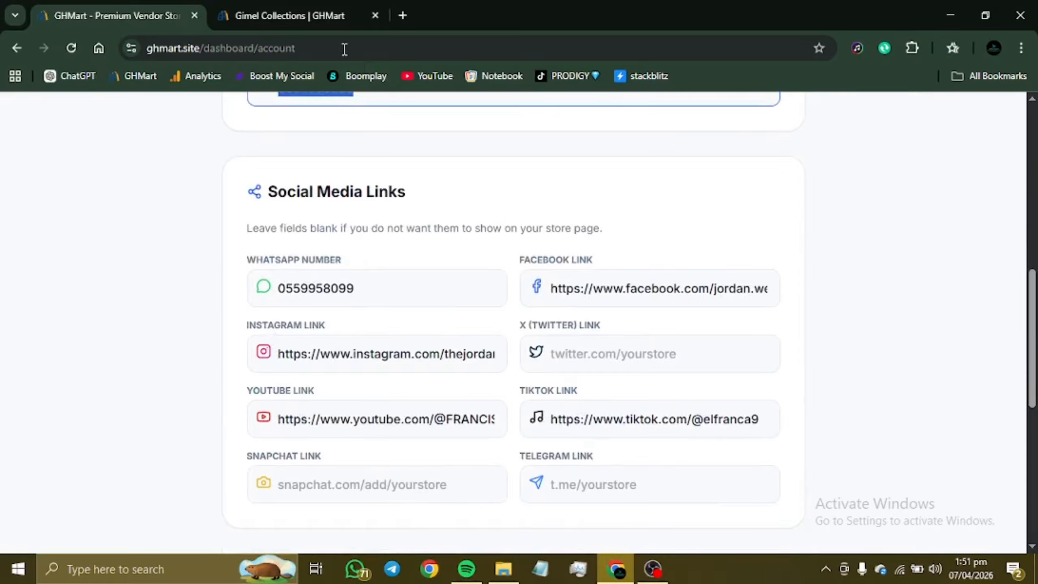
# Switch to the storefront and highlight the store name and the tagline in its header.
pyautogui.click(288, 17)
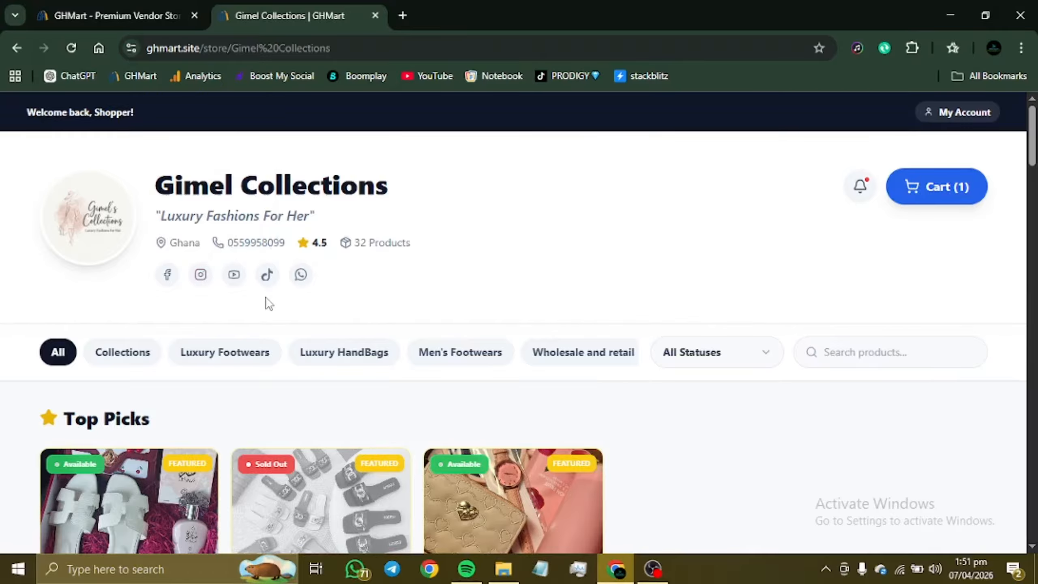
pyautogui.moveTo(156, 186); pyautogui.dragTo(379, 193)
pyautogui.moveTo(327, 217); pyautogui.dragTo(160, 226)
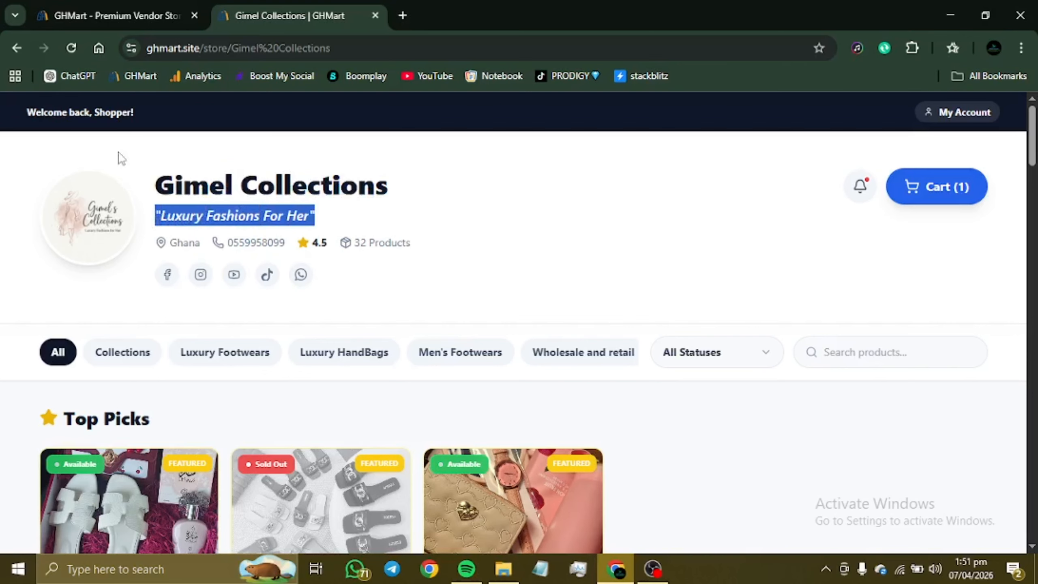
# Return to the vendor account page and review the Payout Settings section.
pyautogui.click(148, 8)
pyautogui.scroll(-5, 361, 419)
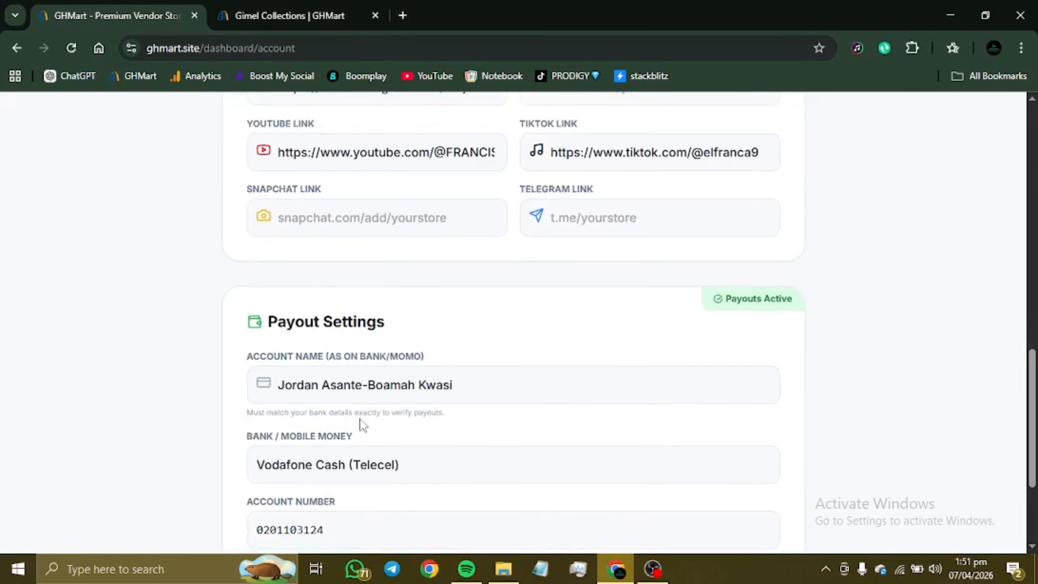
pyautogui.scroll(-3, 402, 374)
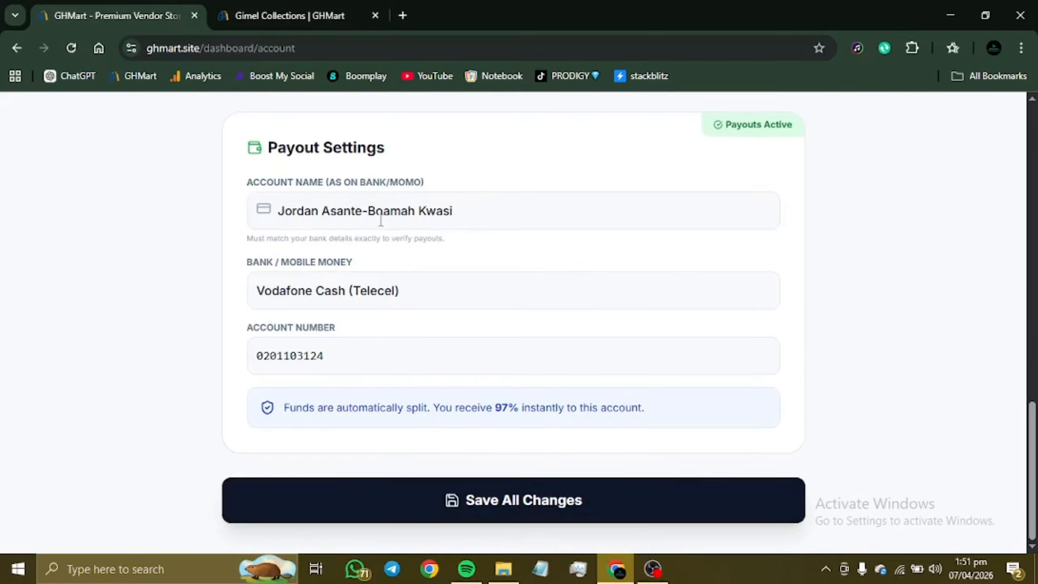
# Highlight the account name in Payout Settings and look through the list of bank and mobile money providers.
pyautogui.scroll(15, 381, 220)
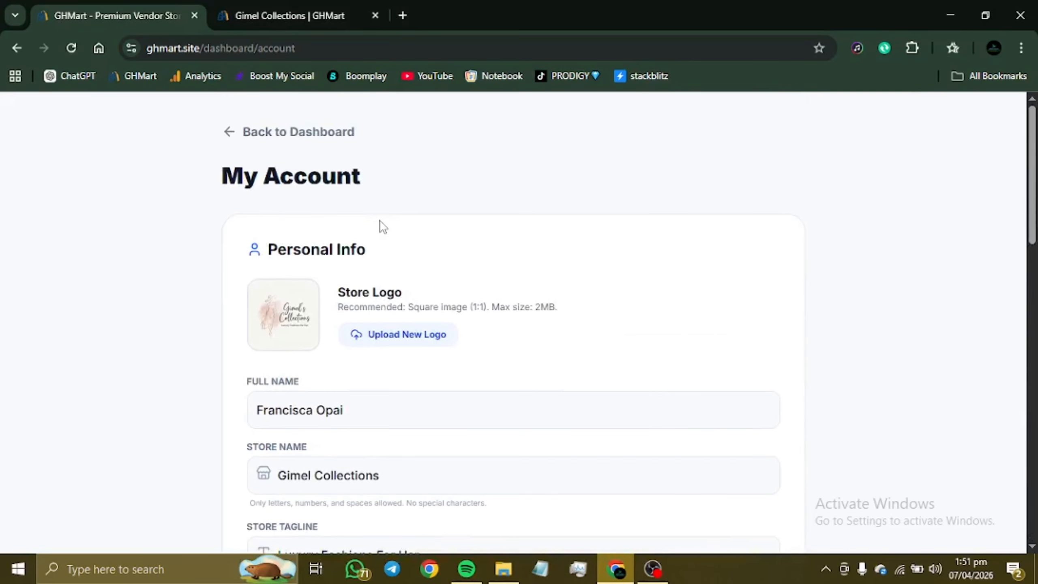
pyautogui.scroll(-15, 382, 227)
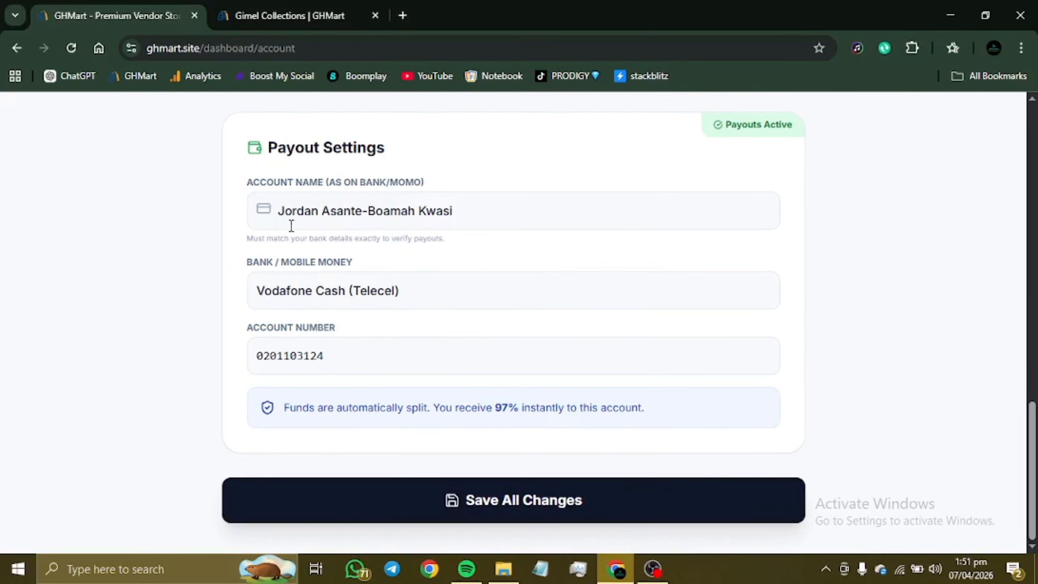
pyautogui.moveTo(282, 211); pyautogui.dragTo(552, 217)
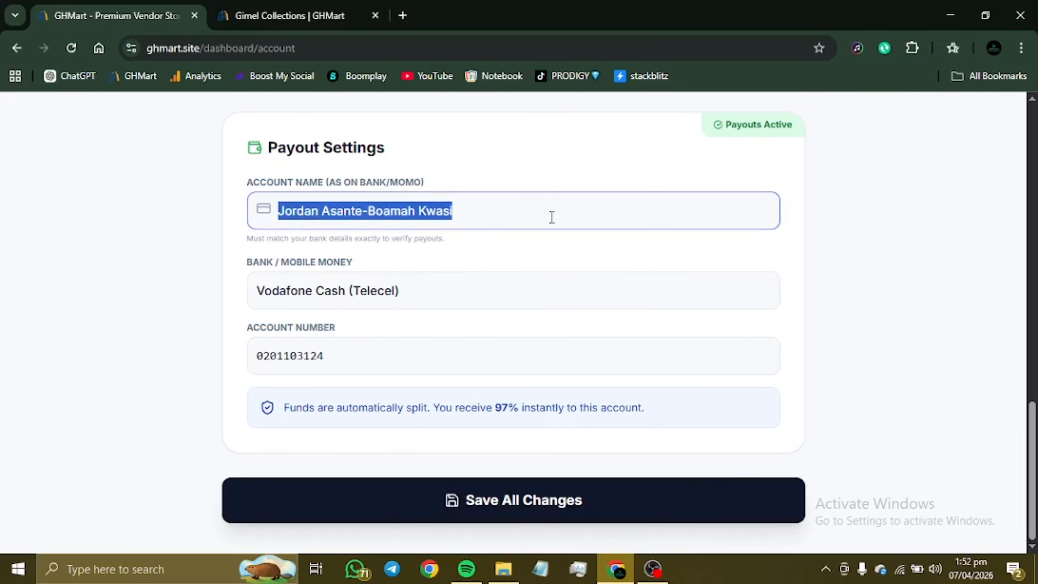
pyautogui.click(456, 295)
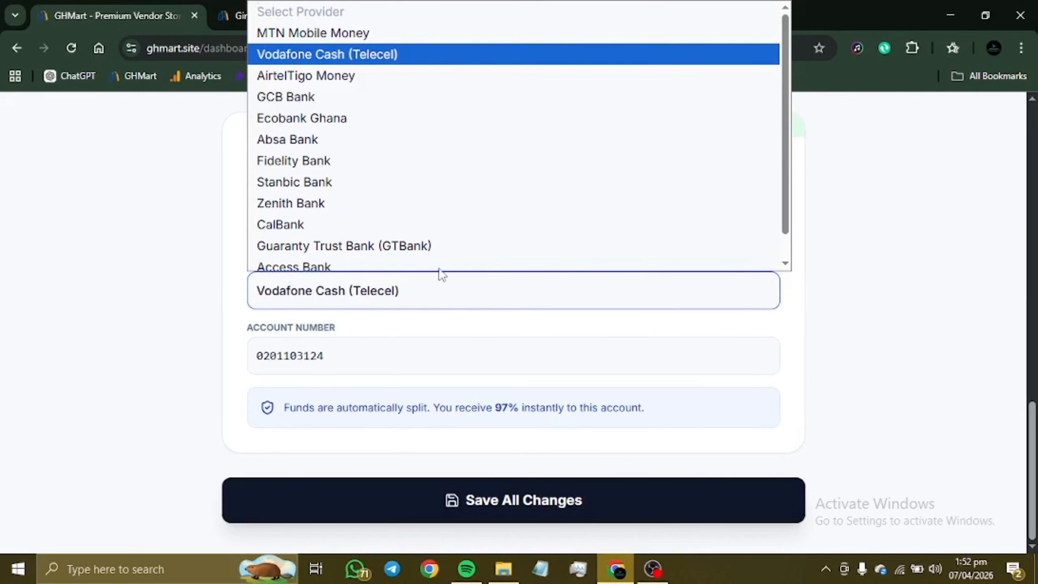
pyautogui.scroll(-1, 377, 186)
pyautogui.scroll(1, 378, 186)
pyautogui.scroll(-1, 378, 187)
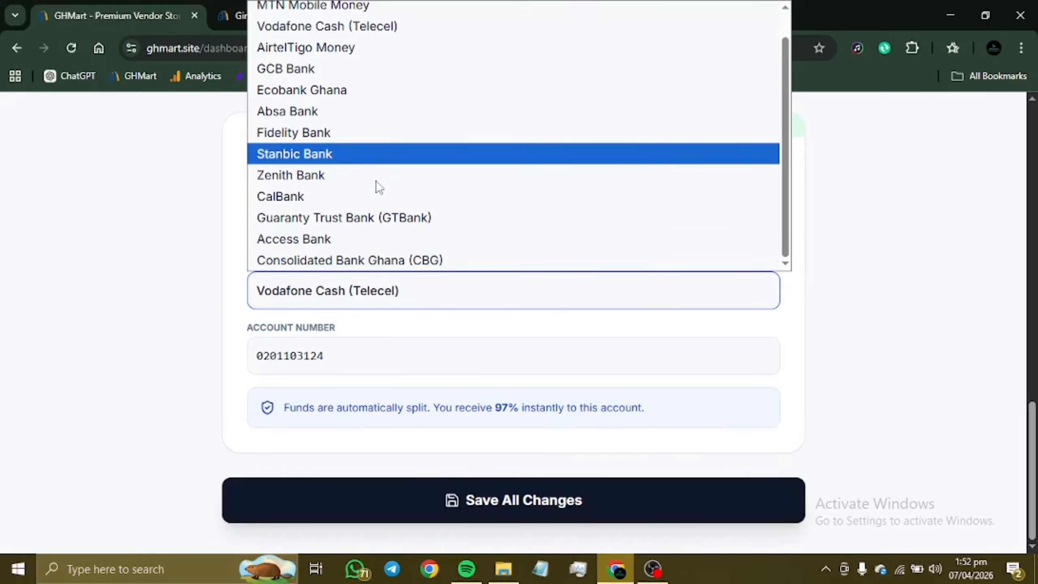
pyautogui.click(682, 327)
# Highlight the payout account name again, revisit the provider choices and place the cursor in the account number field.
pyautogui.moveTo(573, 224); pyautogui.dragTo(253, 236)
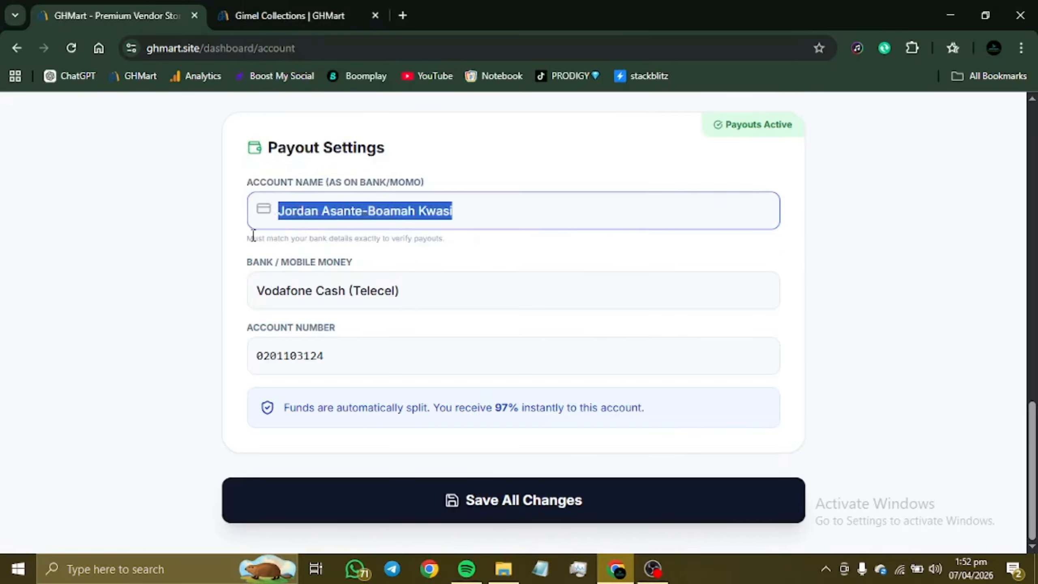
pyautogui.click(403, 291)
pyautogui.scroll(-1, 389, 181)
pyautogui.scroll(1, 389, 181)
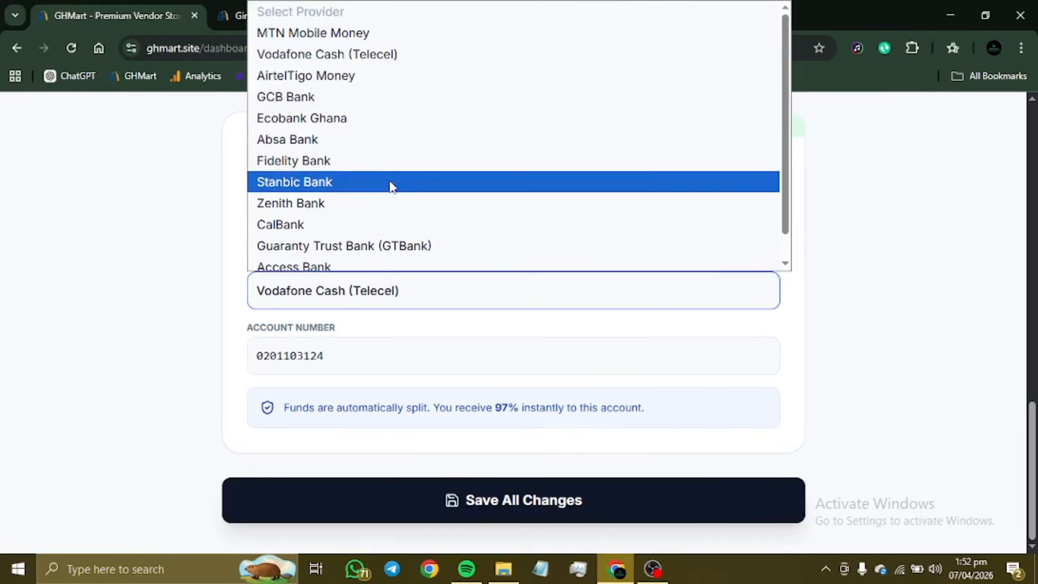
pyautogui.click(502, 366)
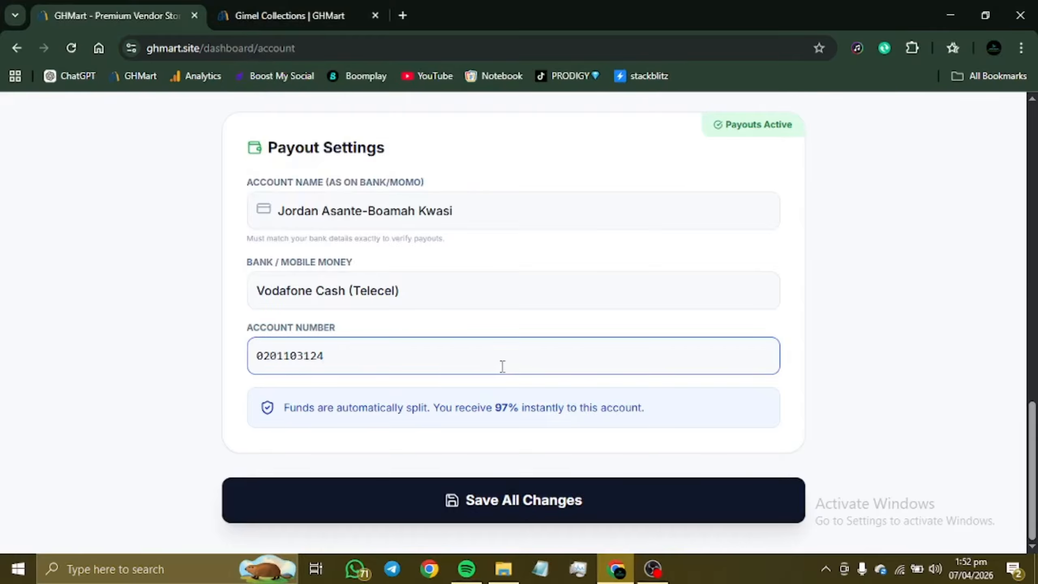
# Skim the My Account page once more and go back to the vendor dashboard.
pyautogui.scroll(15, 503, 367)
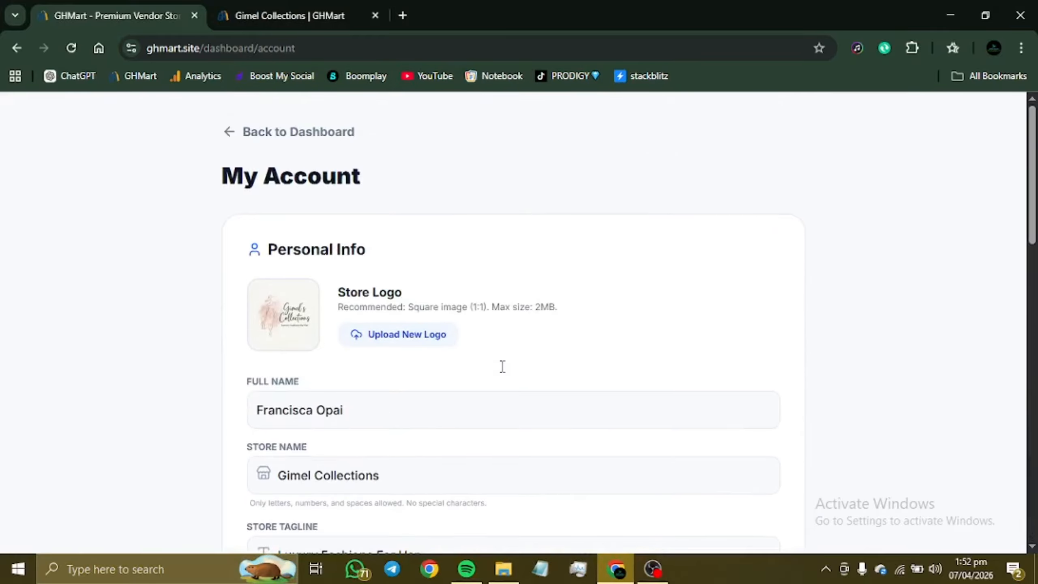
pyautogui.scroll(-12, 297, 413)
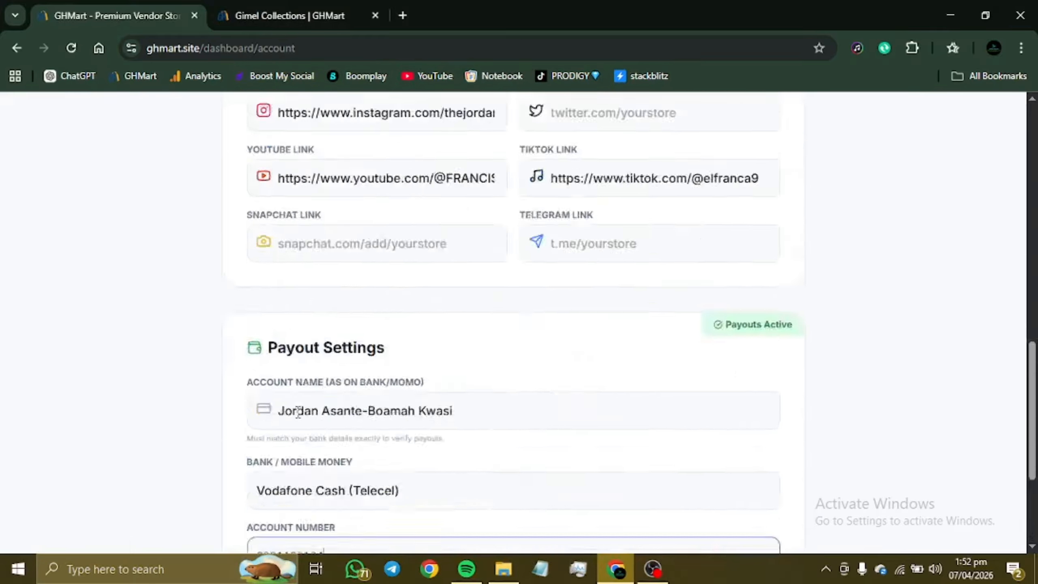
pyautogui.scroll(12, 298, 412)
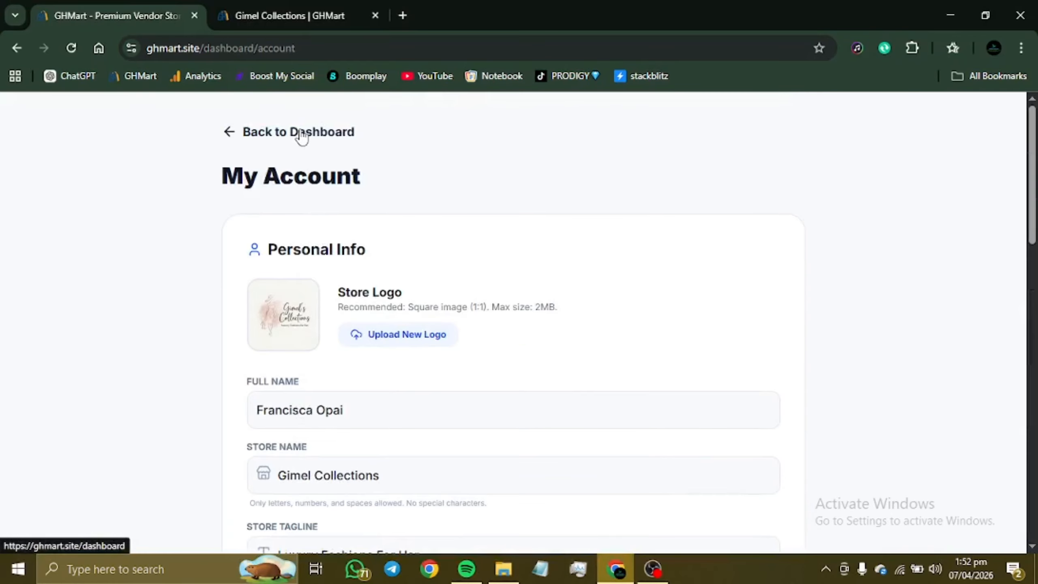
pyautogui.click(302, 135)
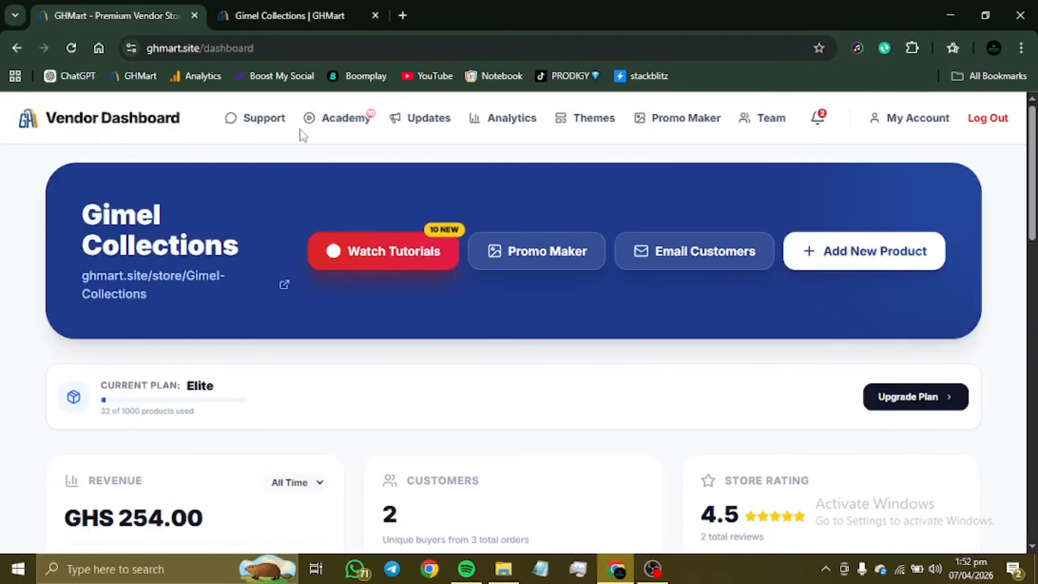
# Examine the dashboard's plan, revenue, recent orders, customer feedback and My Products sections.
pyautogui.scroll(-5, 731, 322)
pyautogui.scroll(-10, 733, 326)
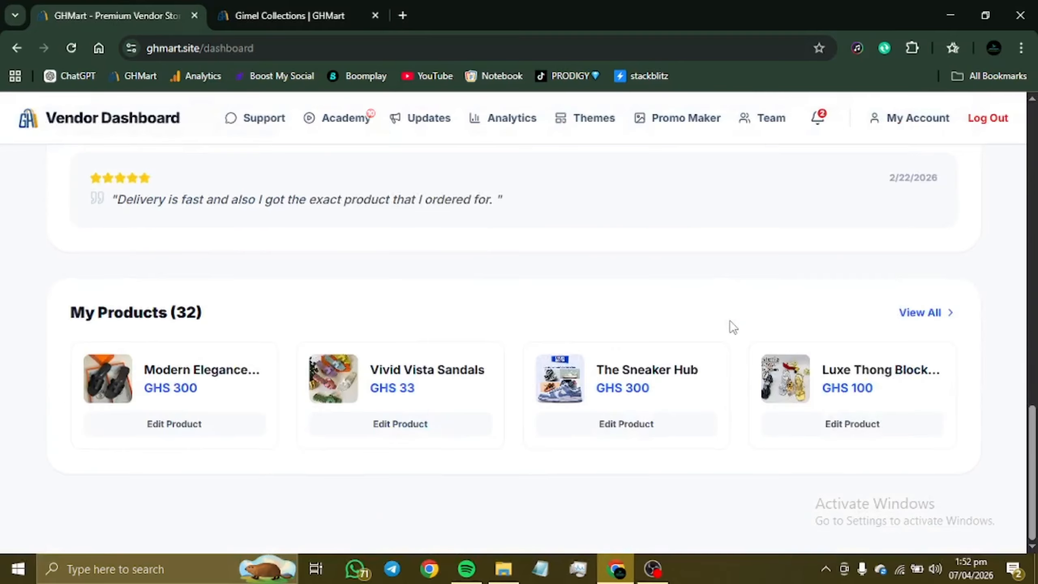
pyautogui.scroll(8, 733, 328)
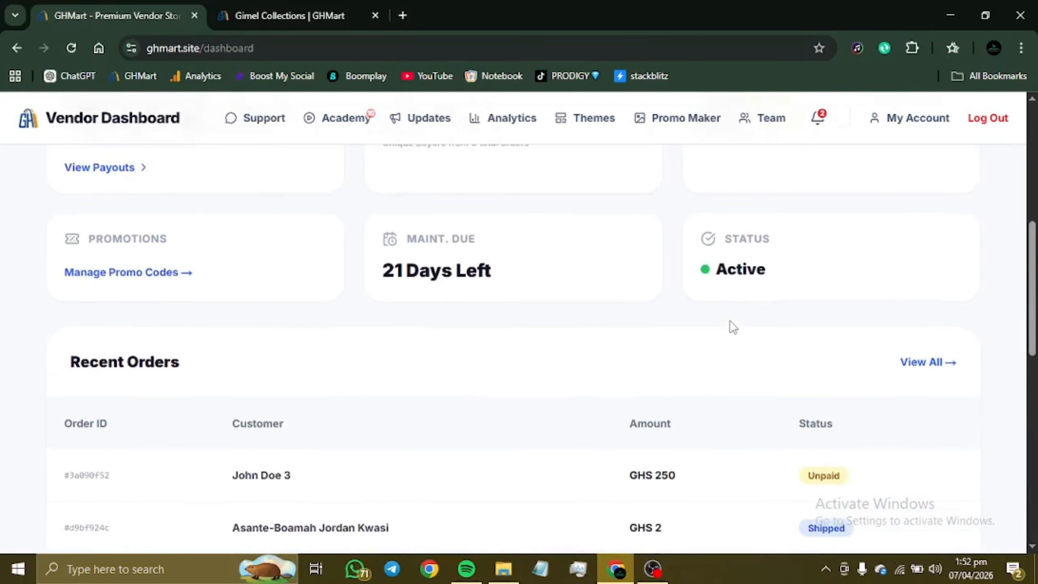
pyautogui.scroll(5, 730, 321)
pyautogui.scroll(-14, 730, 321)
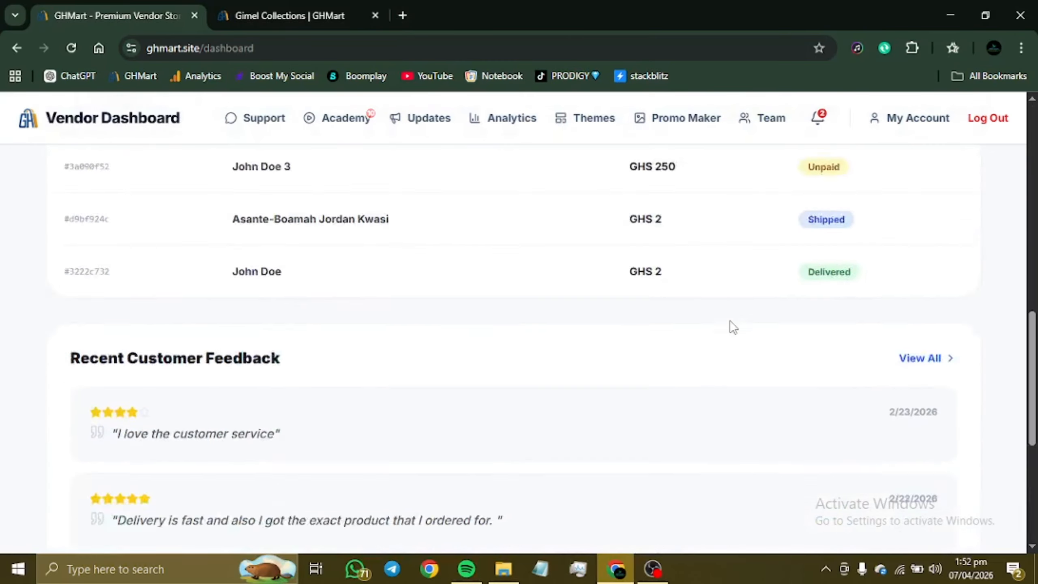
pyautogui.scroll(7, 730, 322)
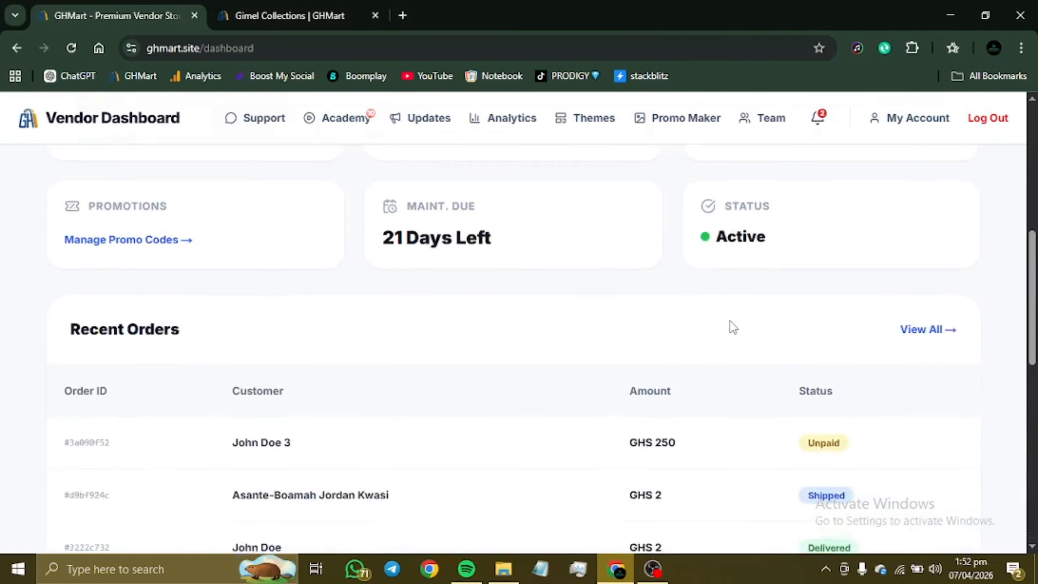
pyautogui.scroll(5, 733, 327)
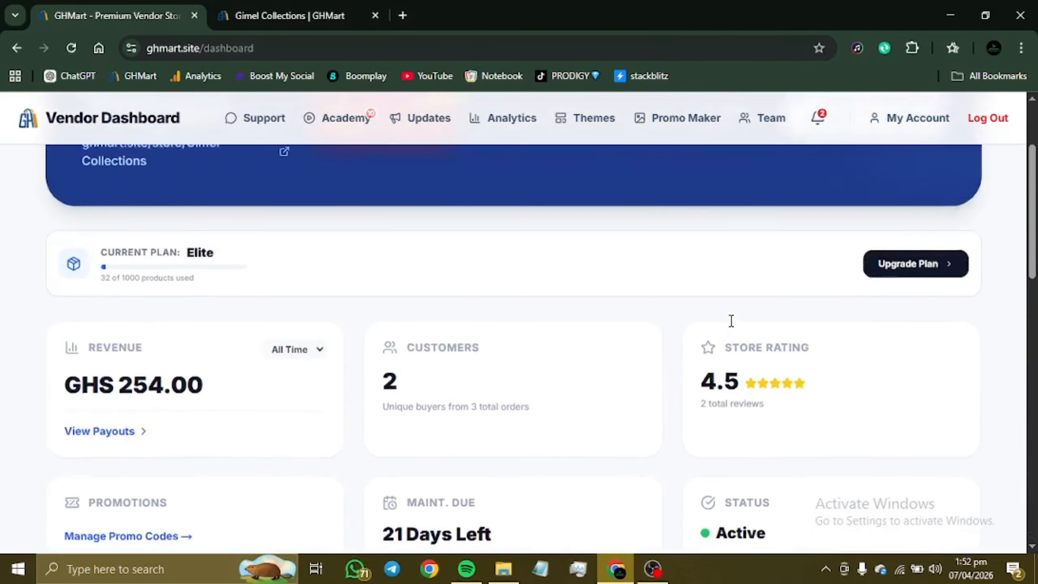
pyautogui.scroll(-14, 733, 327)
pyautogui.scroll(-1, 730, 327)
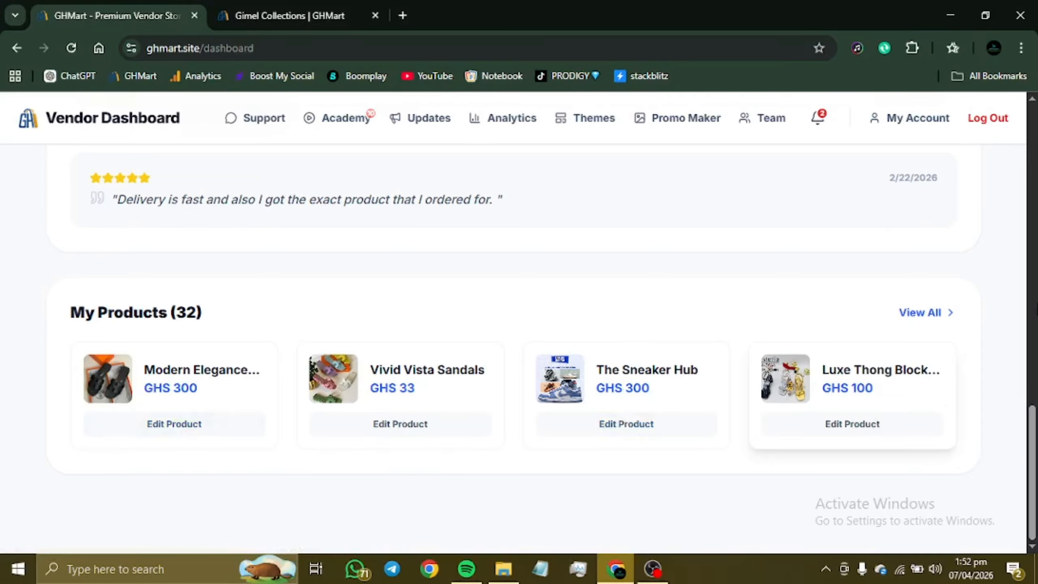
# Open the full product list from My Products and browse the inventory cards and filters.
pyautogui.click(924, 313)
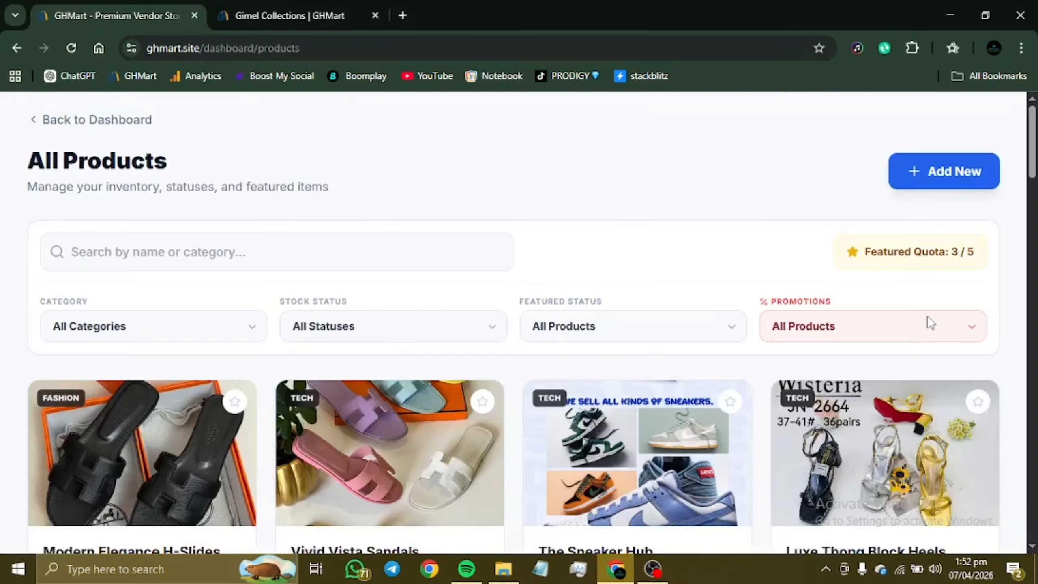
pyautogui.scroll(-5, 621, 355)
pyautogui.scroll(5, 621, 355)
pyautogui.scroll(-10, 621, 355)
pyautogui.scroll(-3, 625, 354)
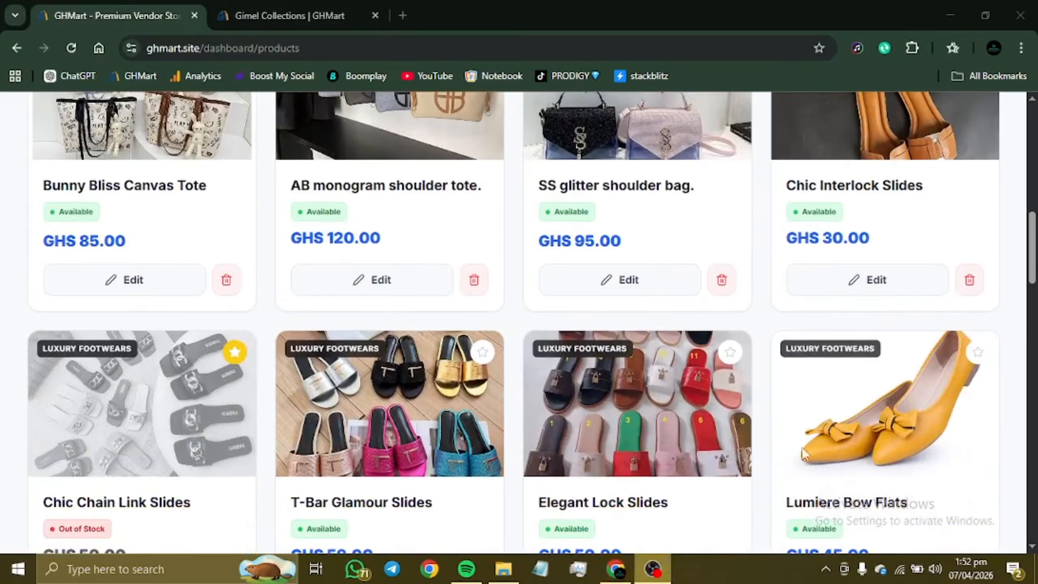
pyautogui.rightClick(1003, 320)
pyautogui.click(1010, 316)
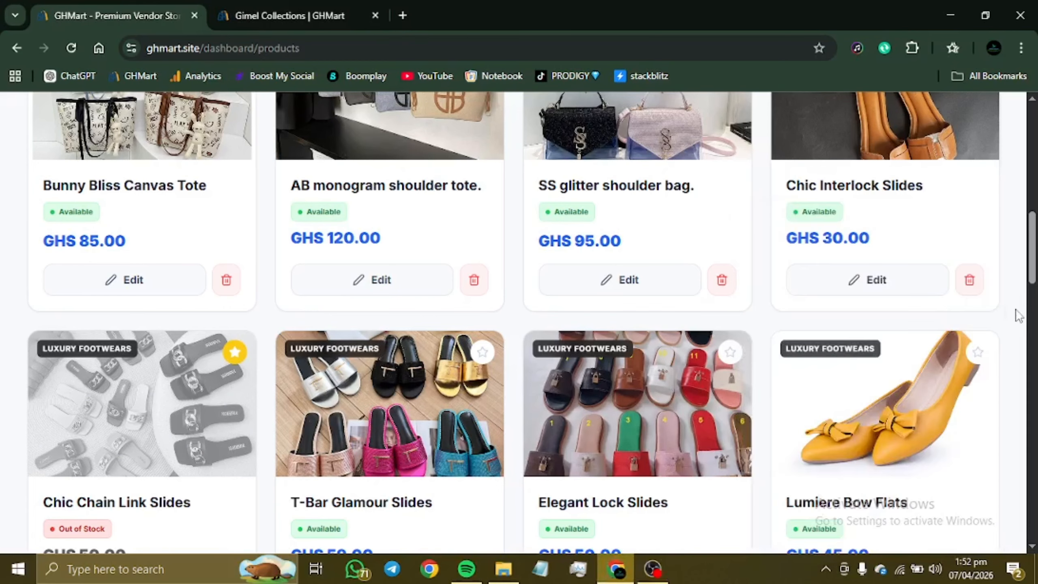
pyautogui.scroll(10, 993, 319)
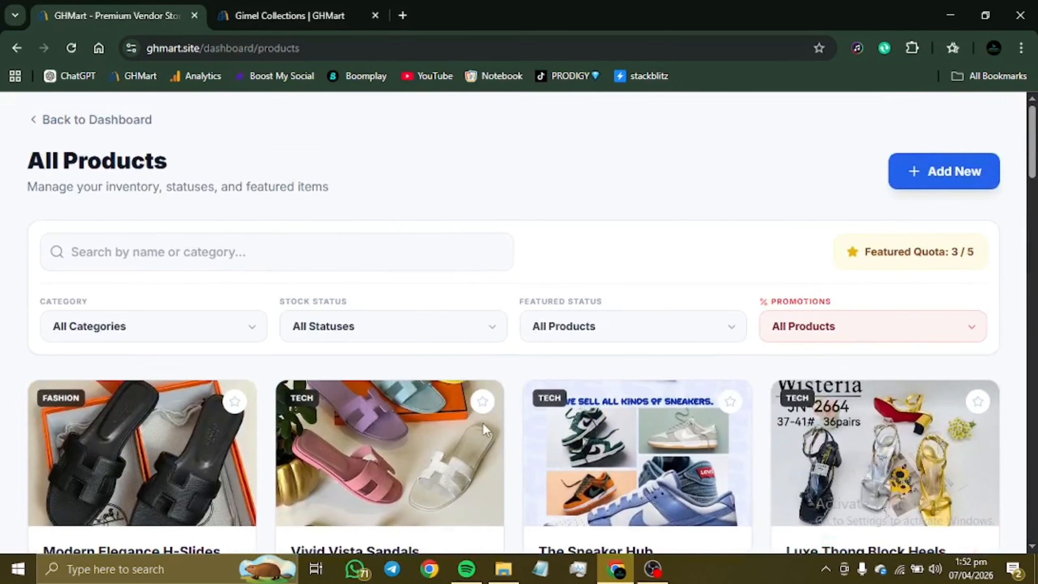
pyautogui.scroll(-4, 482, 423)
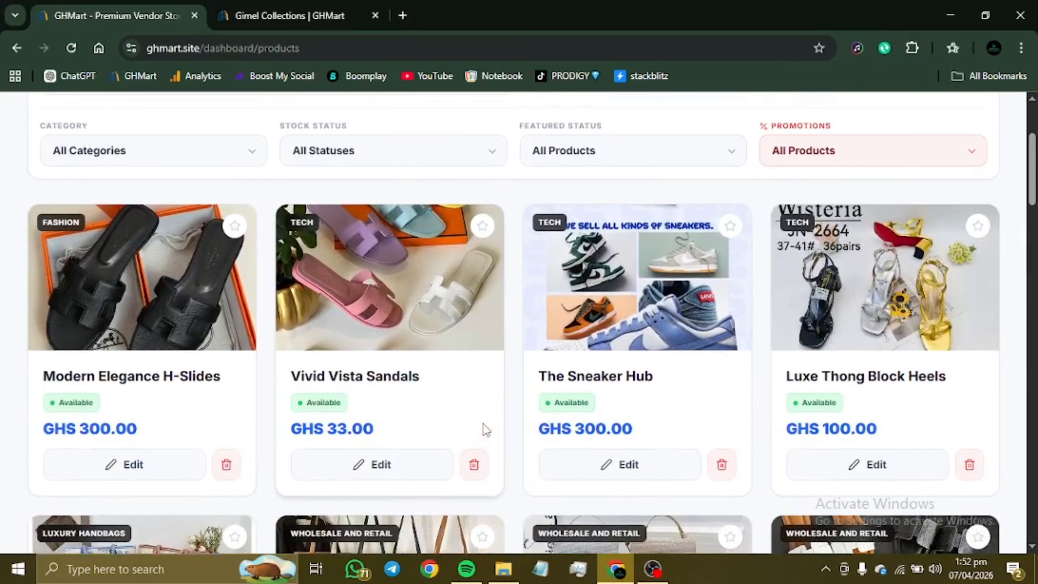
# Switch to the storefront and view the featured products under Top Picks.
pyautogui.click(239, 5)
pyautogui.scroll(-2, 271, 423)
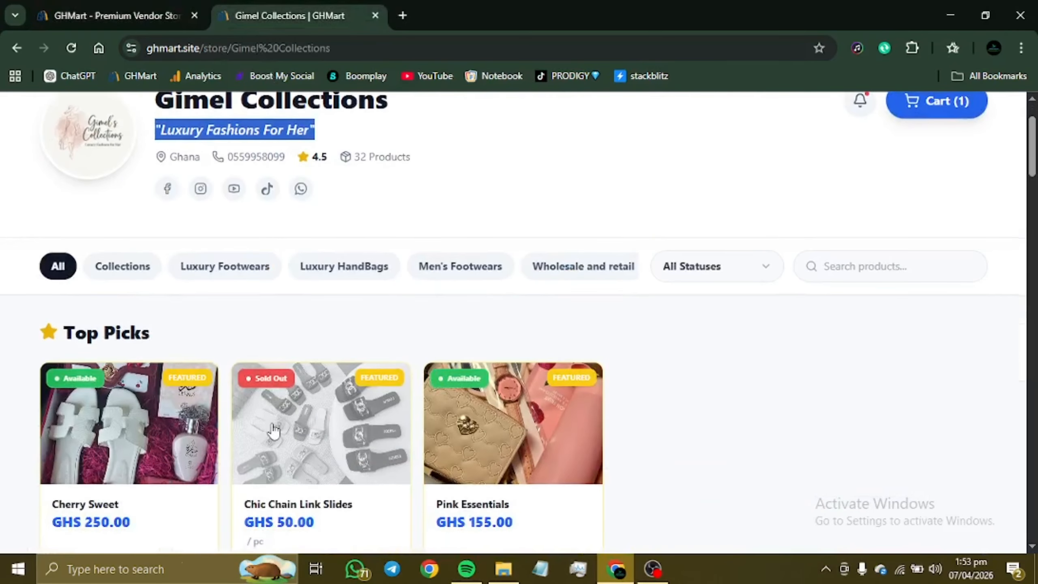
pyautogui.scroll(-4, 263, 425)
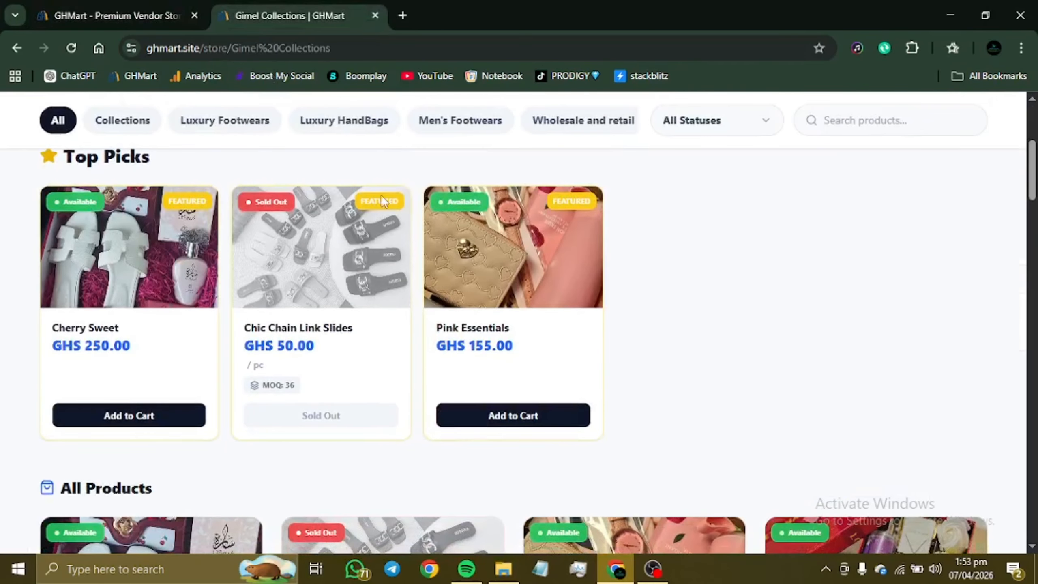
# Return to the vendor's product list and mark Bunny Bliss Canvas Tote as featured.
pyautogui.click(126, 11)
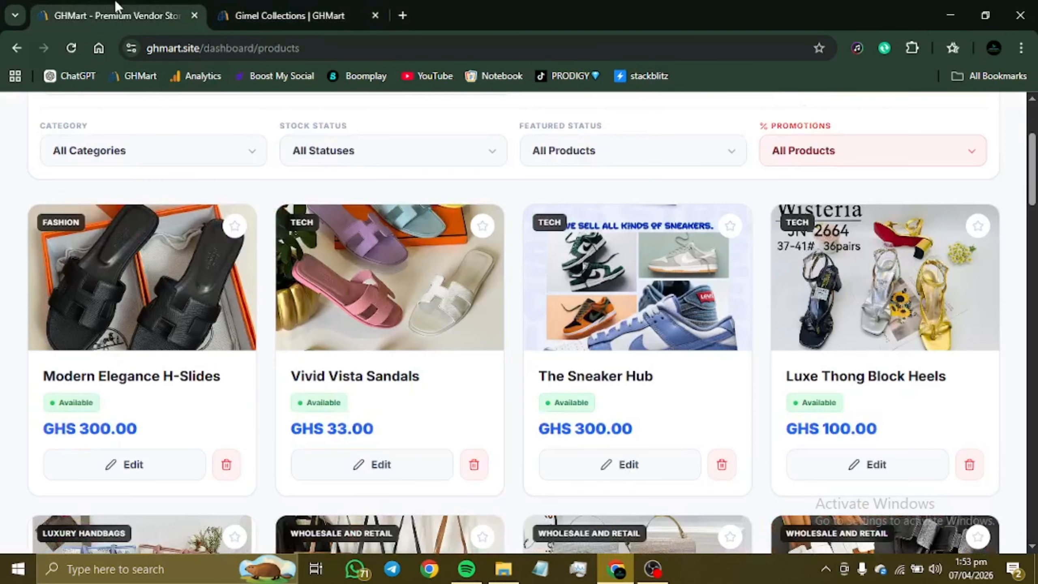
pyautogui.scroll(-3, 311, 346)
pyautogui.scroll(-2, 309, 339)
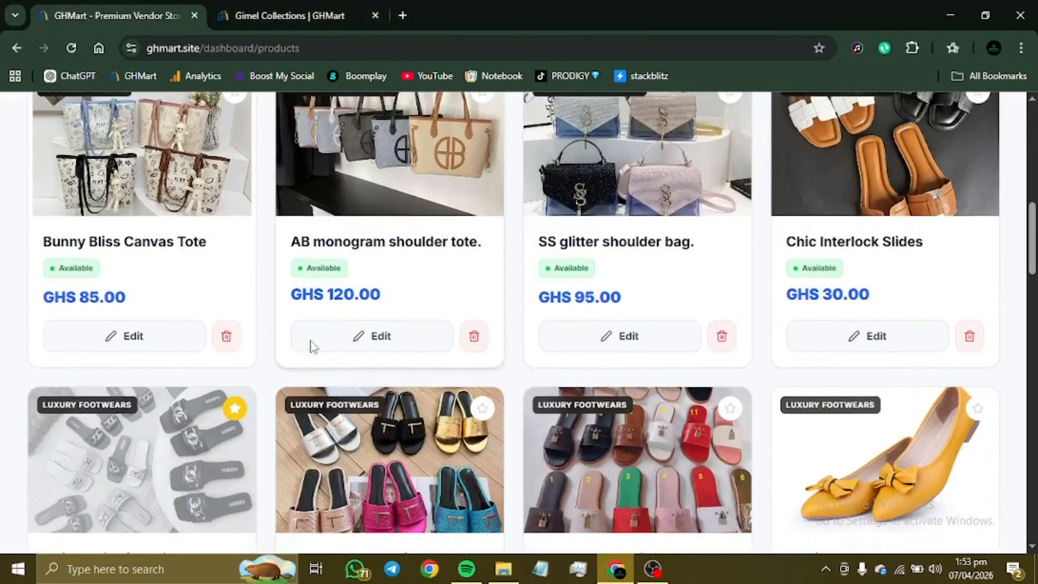
pyautogui.scroll(1, 311, 343)
pyautogui.scroll(-3, 312, 340)
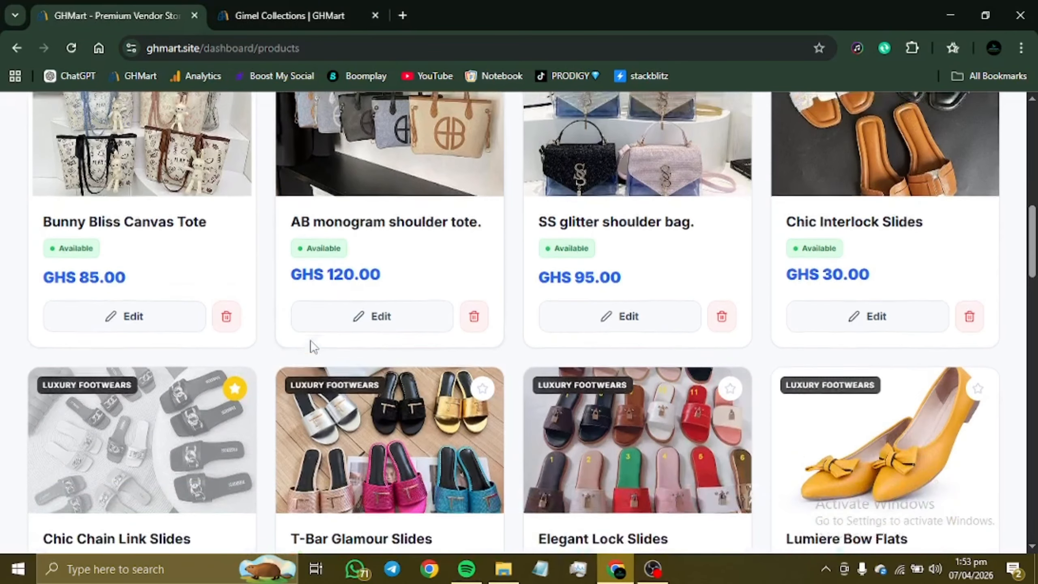
pyautogui.scroll(4, 312, 341)
pyautogui.click(235, 234)
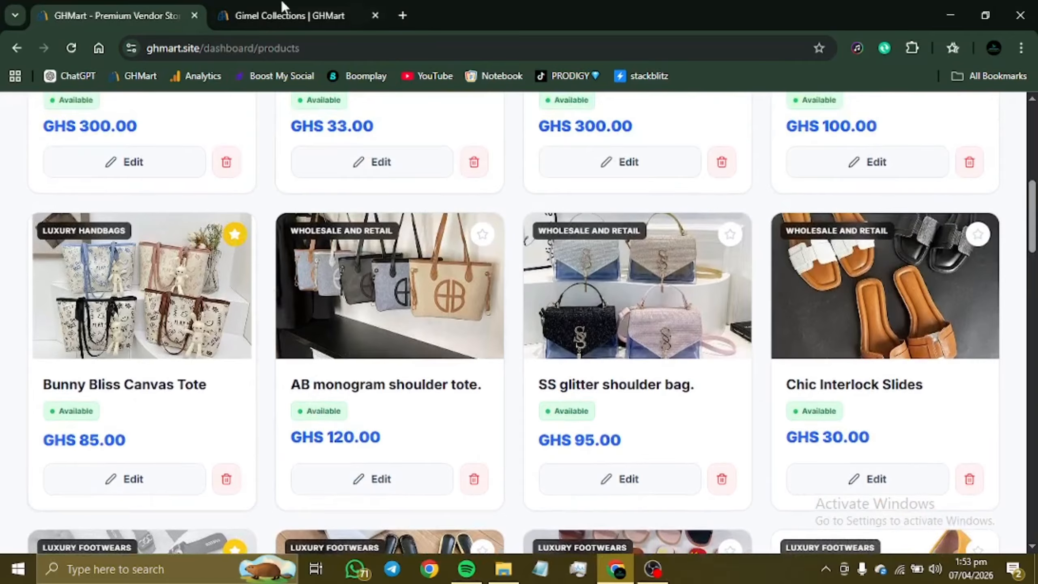
# Reload the Gimel Collections storefront and check its Top Picks section for the newly featured tote.
pyautogui.click(287, 15)
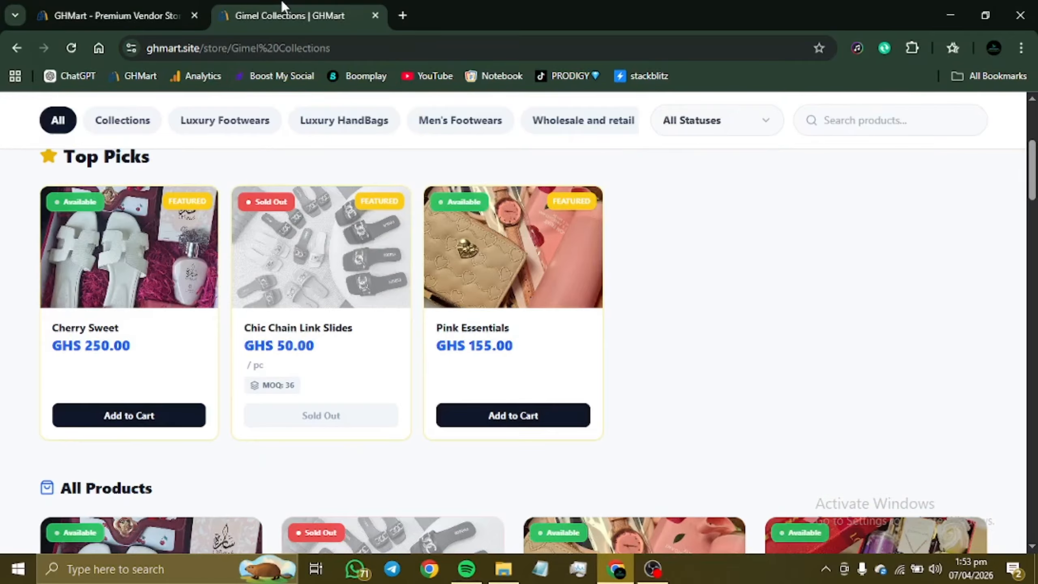
pyautogui.click(76, 46)
pyautogui.click(101, 18)
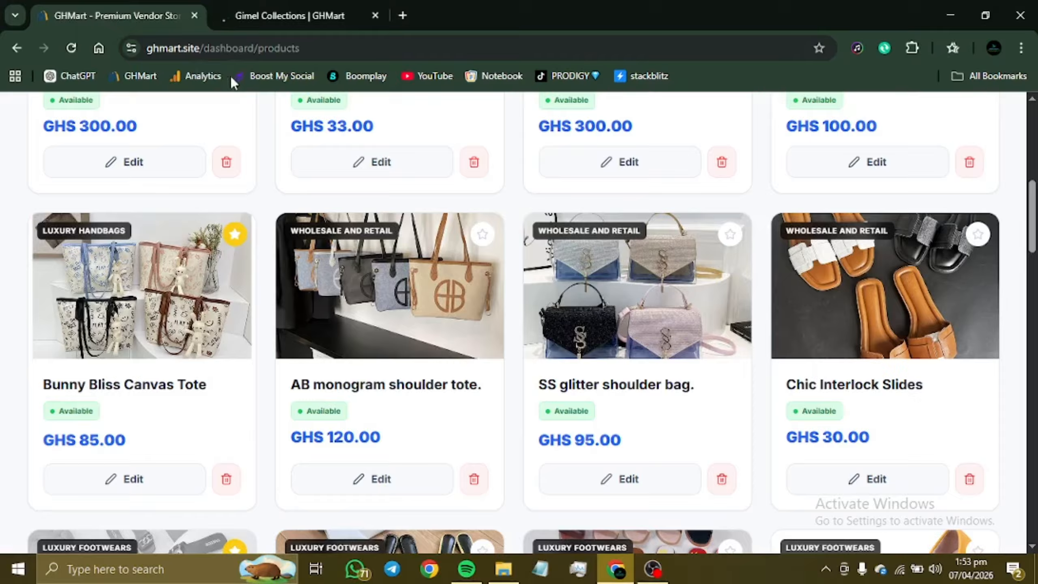
pyautogui.click(261, 9)
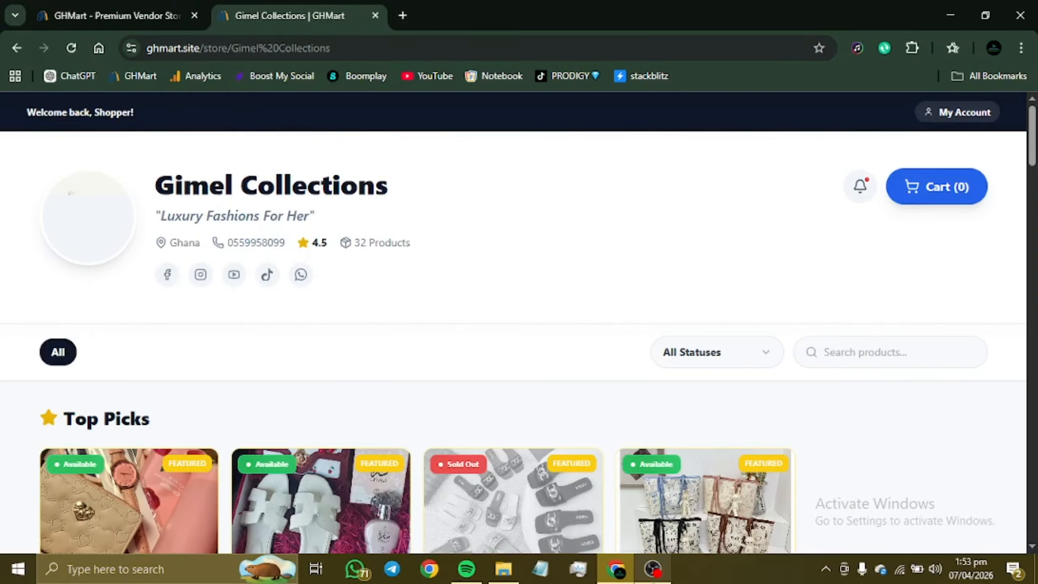
pyautogui.scroll(-4, 702, 284)
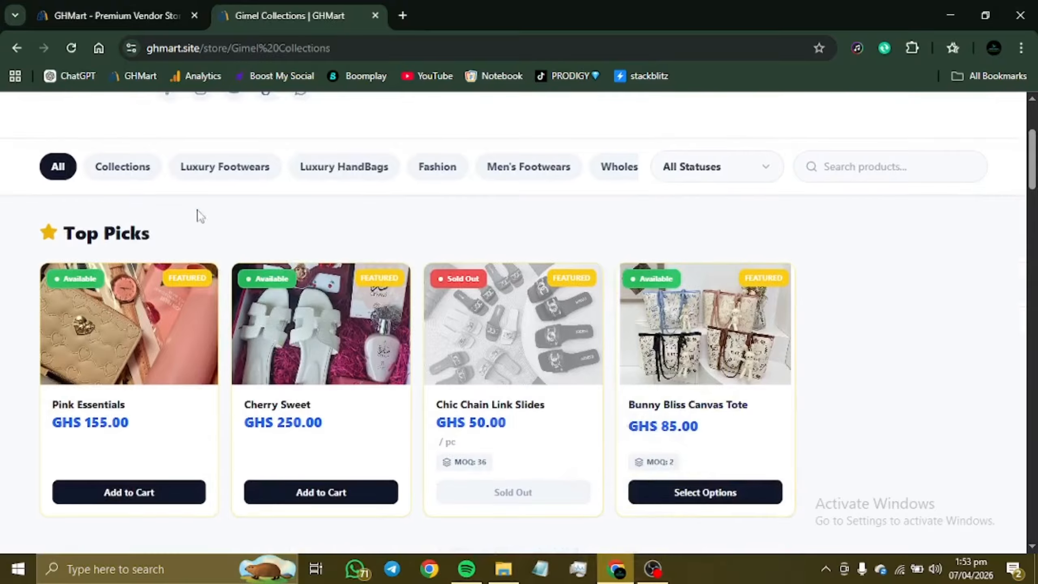
# Return to the vendor's product list, point out the Featured Quota and look over the product cards.
pyautogui.click(115, 15)
pyautogui.scroll(6, 444, 394)
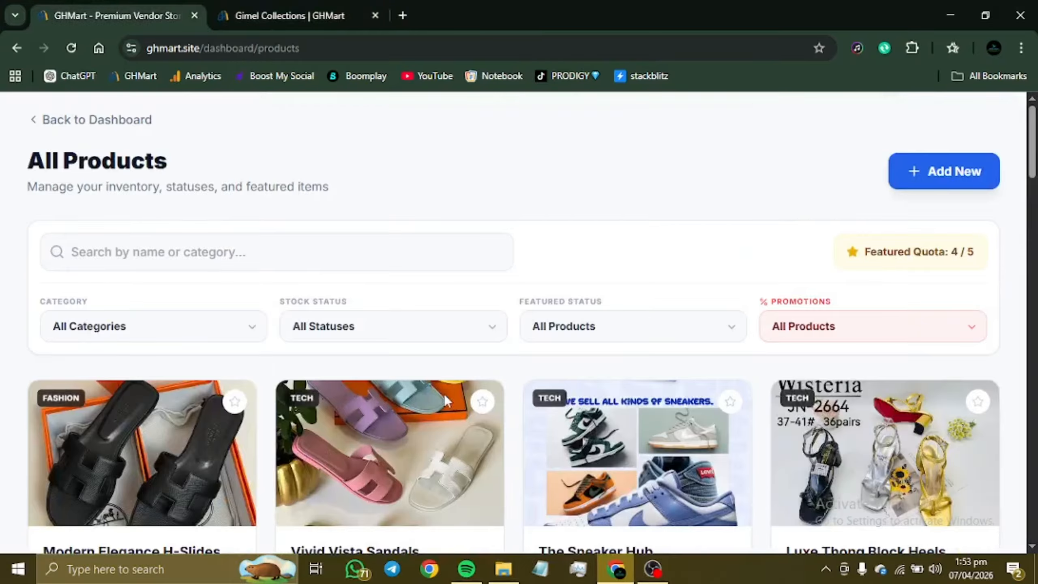
pyautogui.moveTo(872, 252); pyautogui.dragTo(983, 251)
pyautogui.click(718, 251)
pyautogui.scroll(-7, 720, 252)
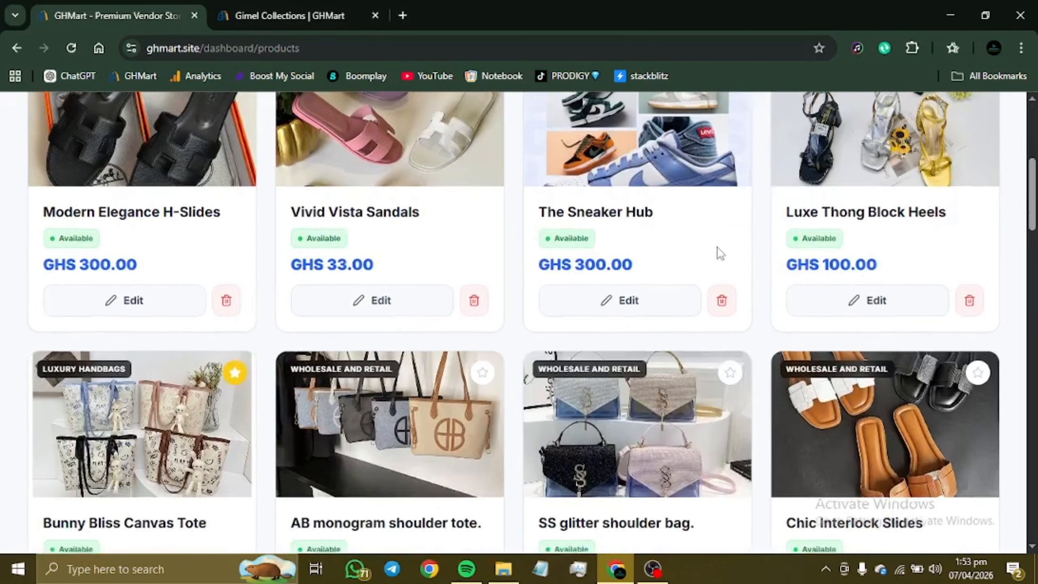
# Look over the product cards and the filter options in the All Products list.
pyautogui.scroll(7, 721, 253)
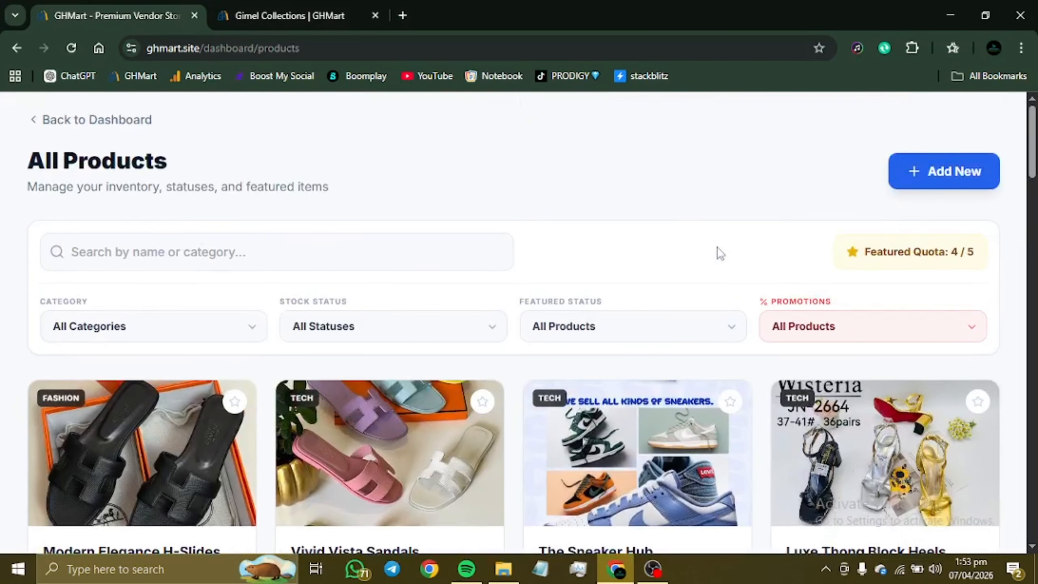
pyautogui.scroll(-15, 418, 389)
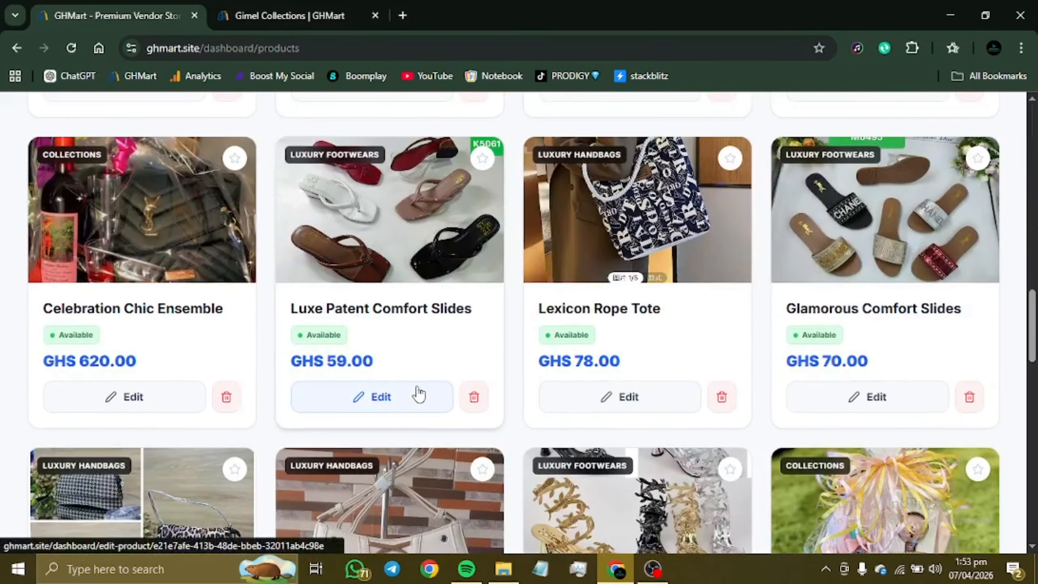
pyautogui.scroll(8, 417, 393)
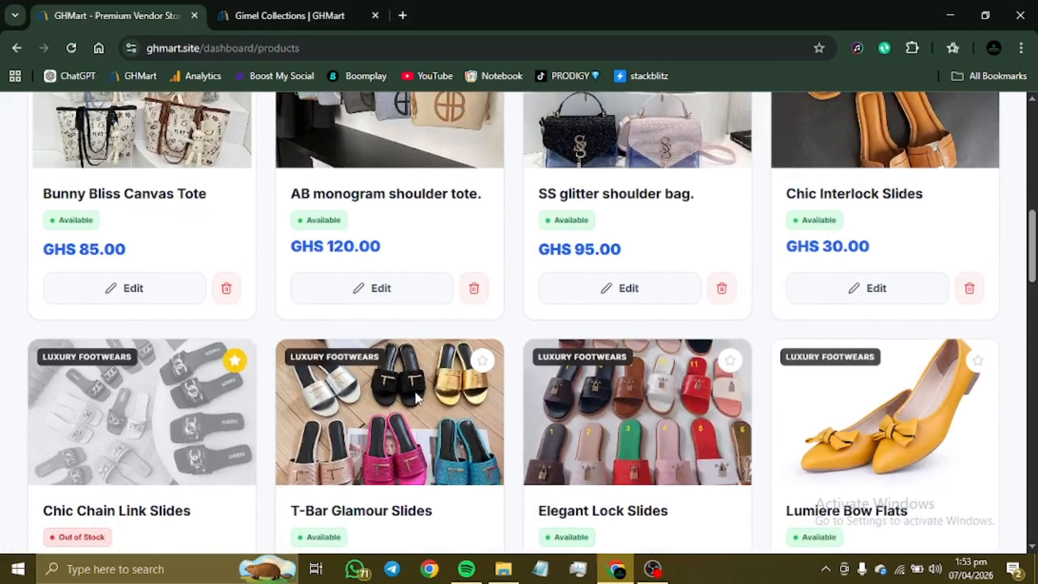
pyautogui.click(652, 568)
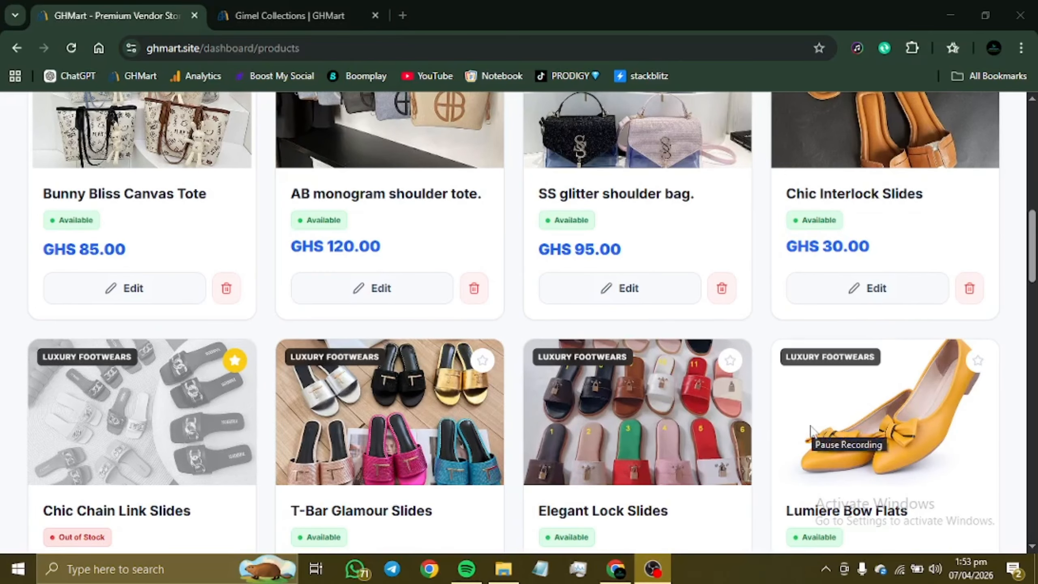
pyautogui.click(963, 338)
pyautogui.scroll(10, 963, 333)
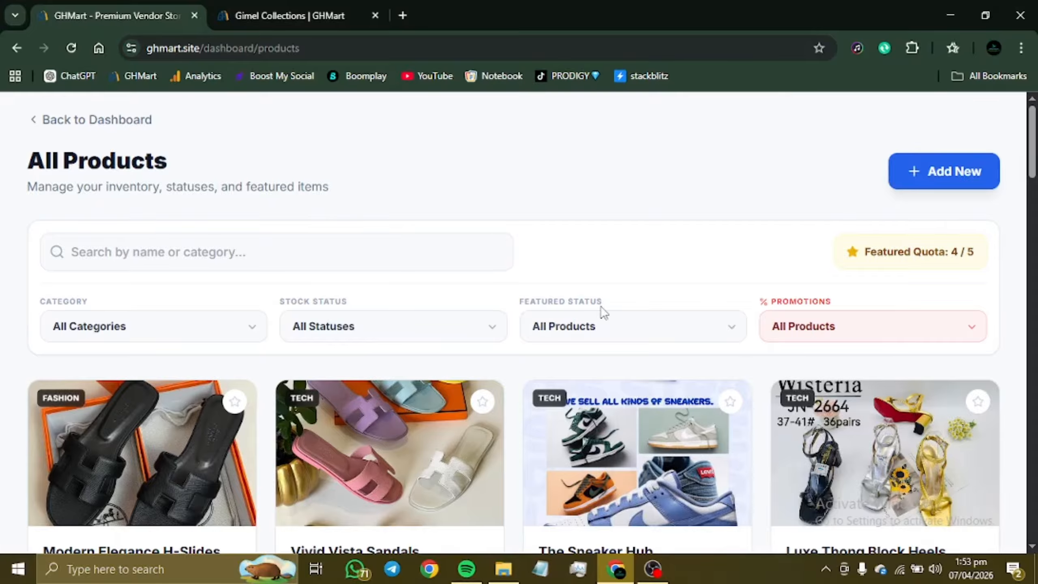
pyautogui.scroll(-4, 603, 310)
pyautogui.scroll(4, 603, 309)
pyautogui.scroll(-3, 278, 355)
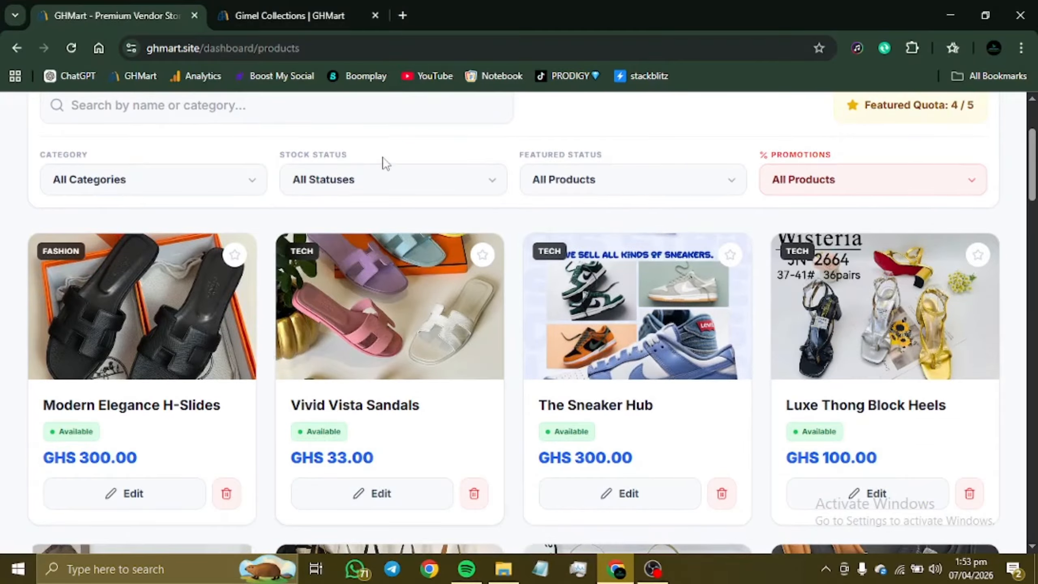
# Filter the product list by stock status Pre-order, Out of Stock and finally Available.
pyautogui.click(359, 184)
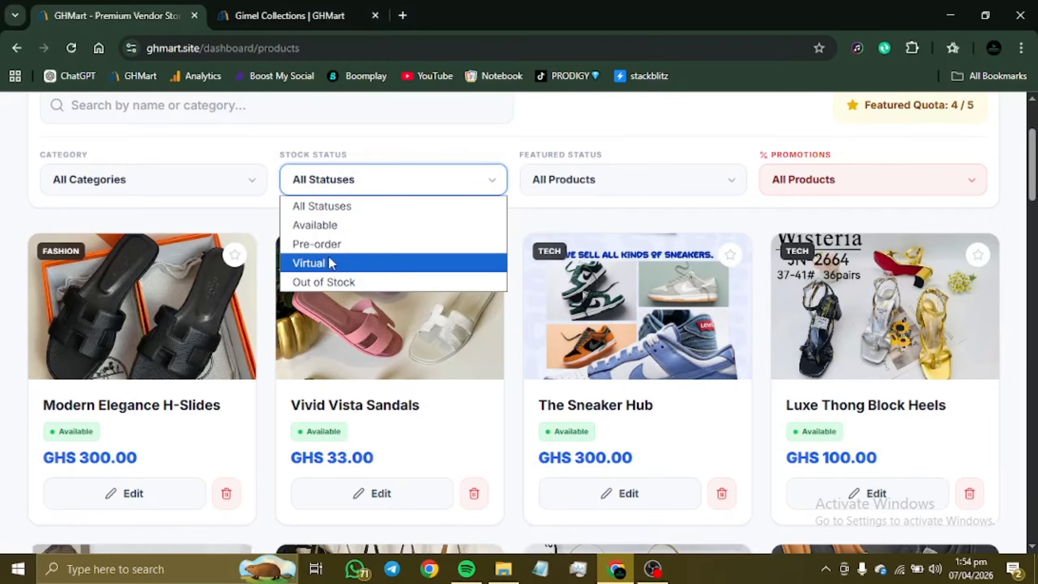
pyautogui.click(323, 244)
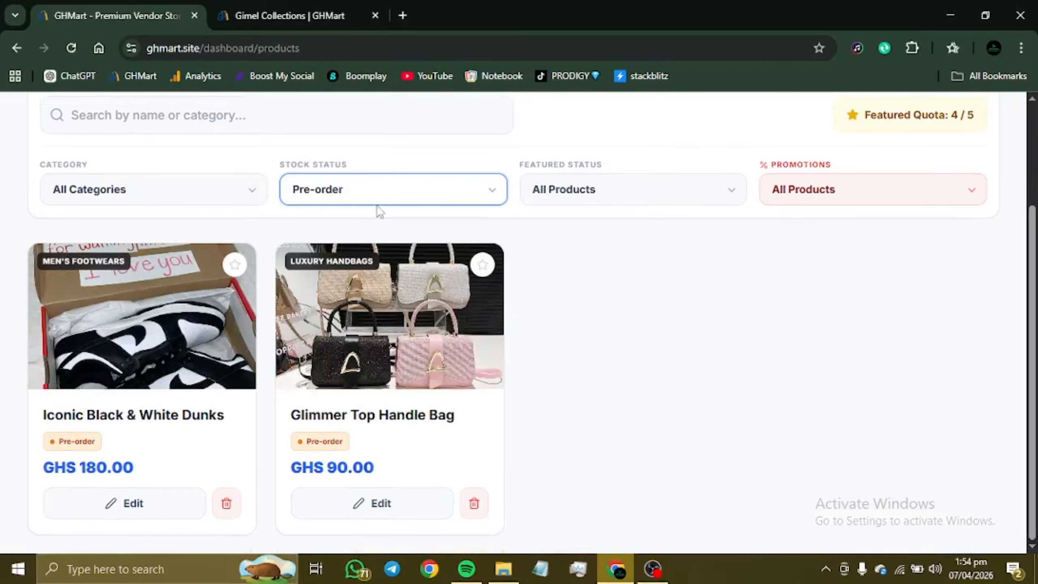
pyautogui.click(395, 193)
pyautogui.click(332, 290)
pyautogui.click(395, 205)
pyautogui.click(353, 234)
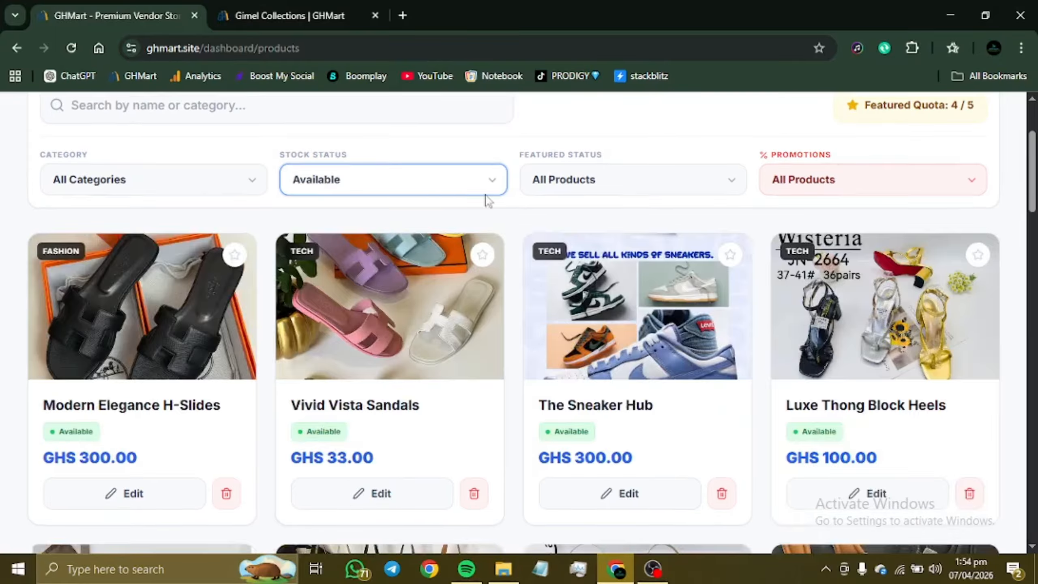
# Review the choices of the Promotions filter and look through the available products.
pyautogui.scroll(3, 632, 221)
pyautogui.click(817, 327)
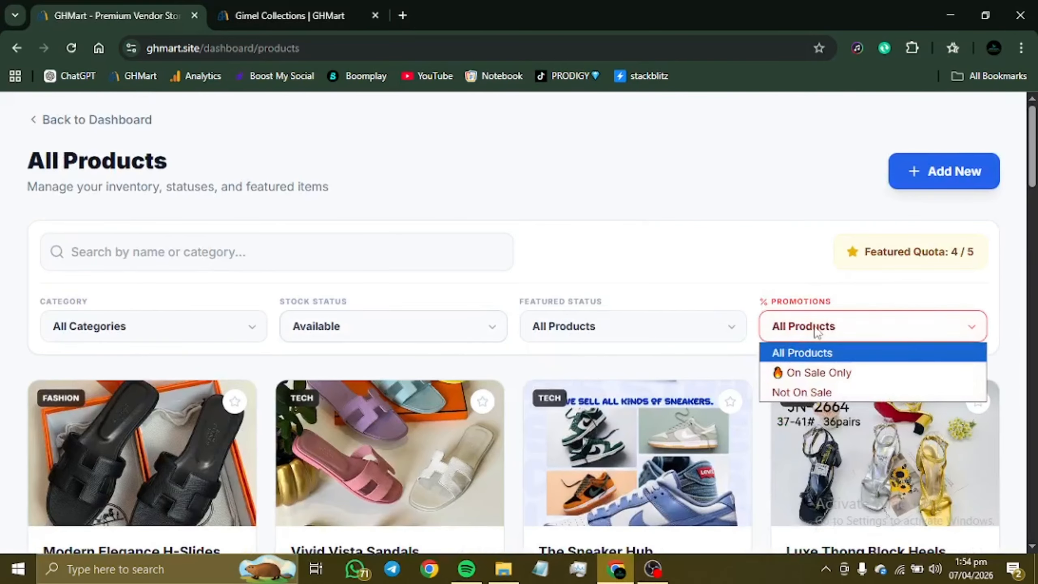
pyautogui.scroll(-8, 814, 326)
pyautogui.scroll(8, 814, 326)
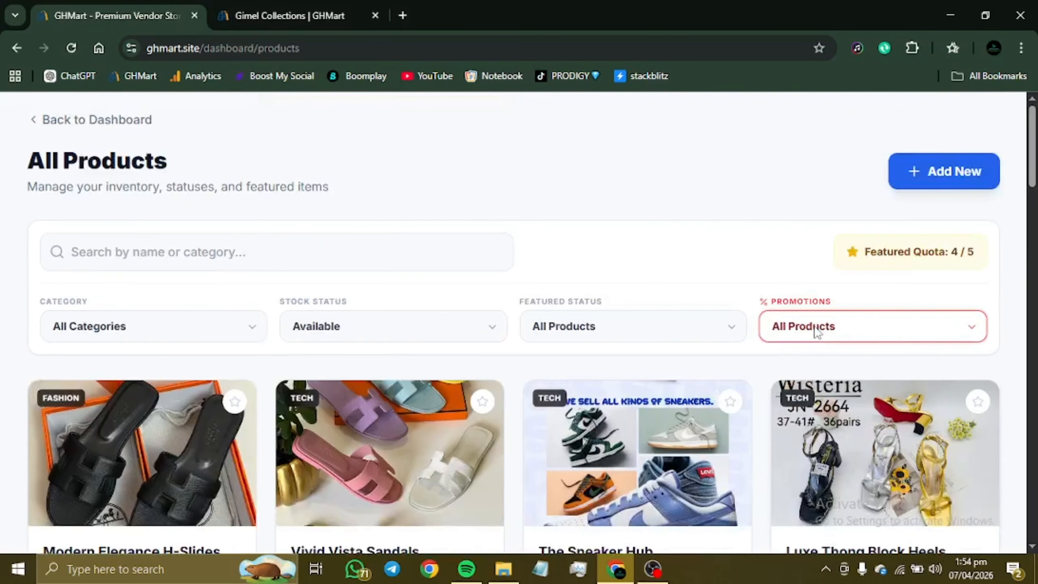
# Open the form for adding a new product and look over its image and product name fields.
pyautogui.click(933, 188)
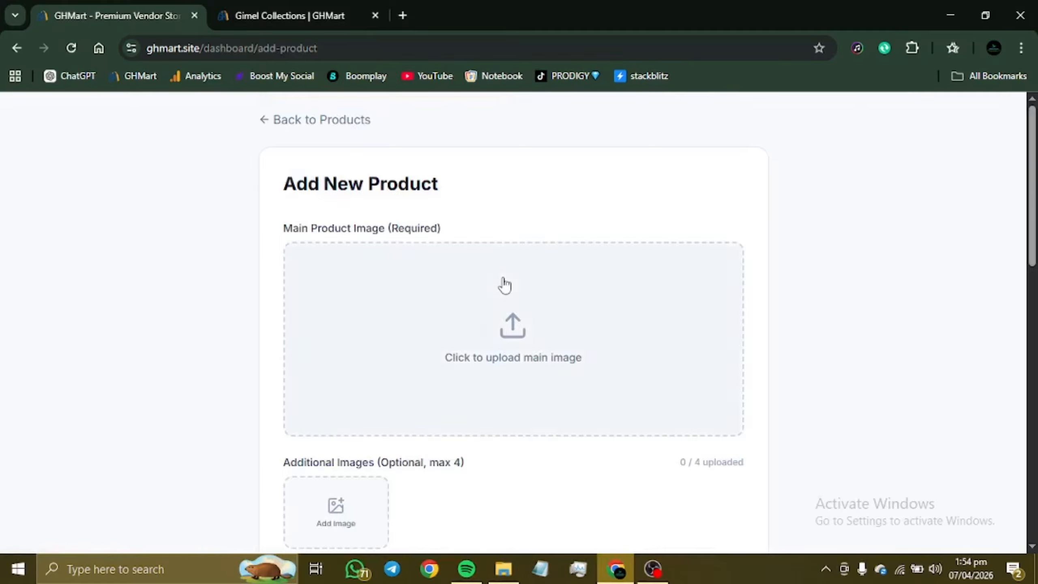
pyautogui.scroll(-6, 504, 284)
pyautogui.scroll(5, 505, 285)
pyautogui.scroll(4, 505, 285)
pyautogui.scroll(-3, 479, 338)
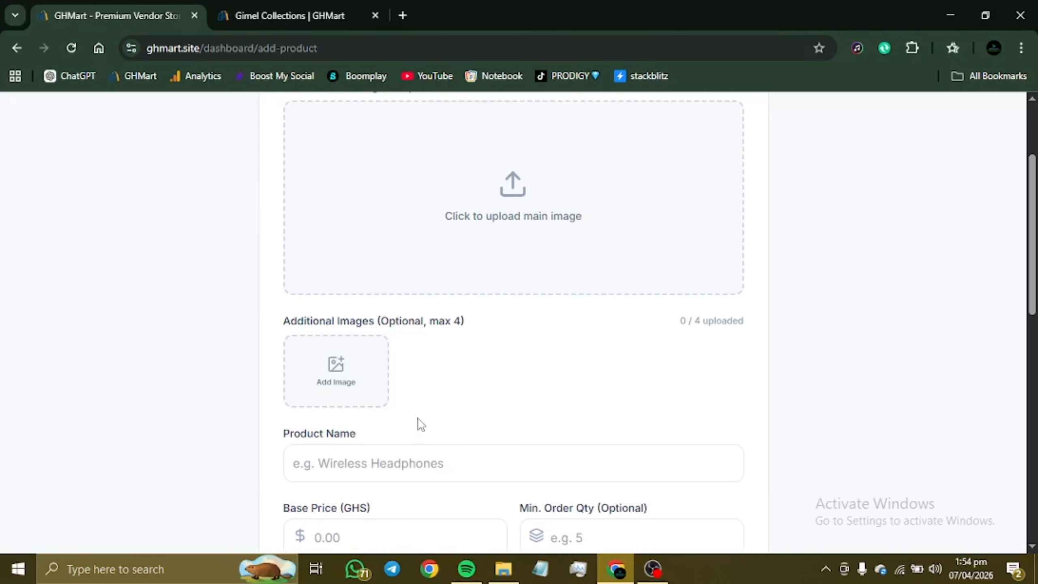
pyautogui.click(434, 455)
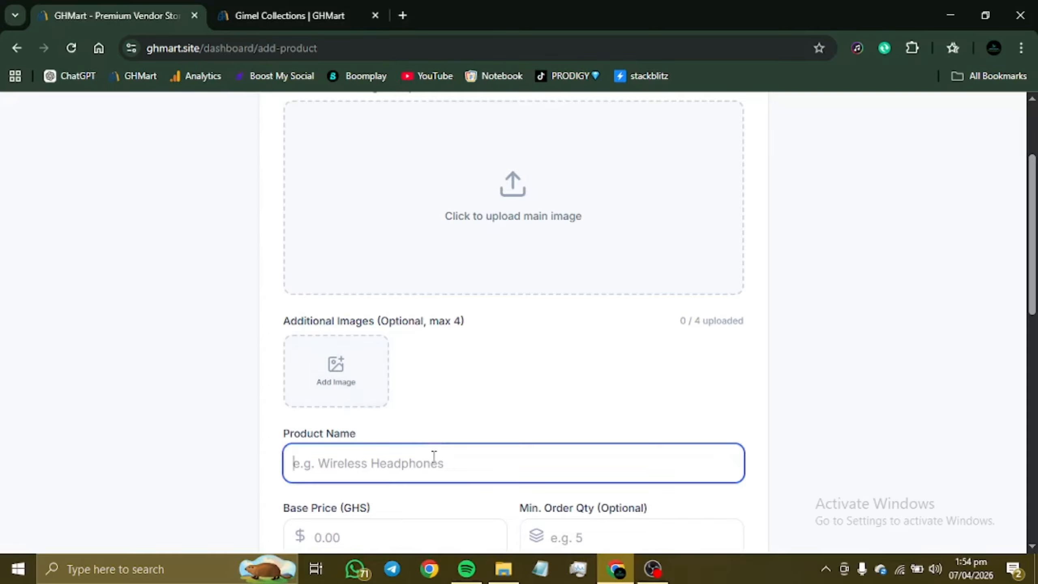
pyautogui.scroll(-3, 434, 455)
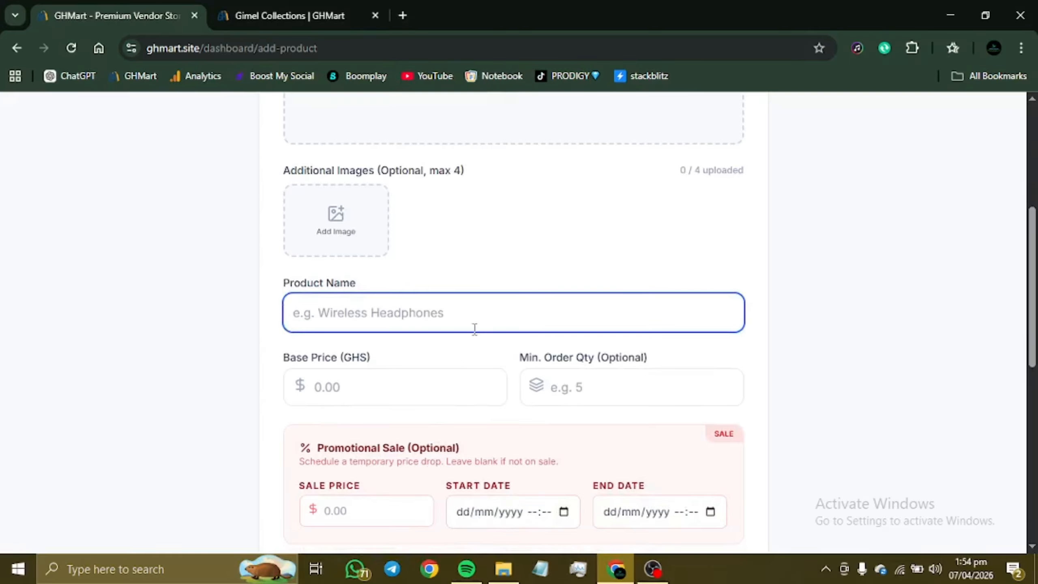
pyautogui.click(377, 387)
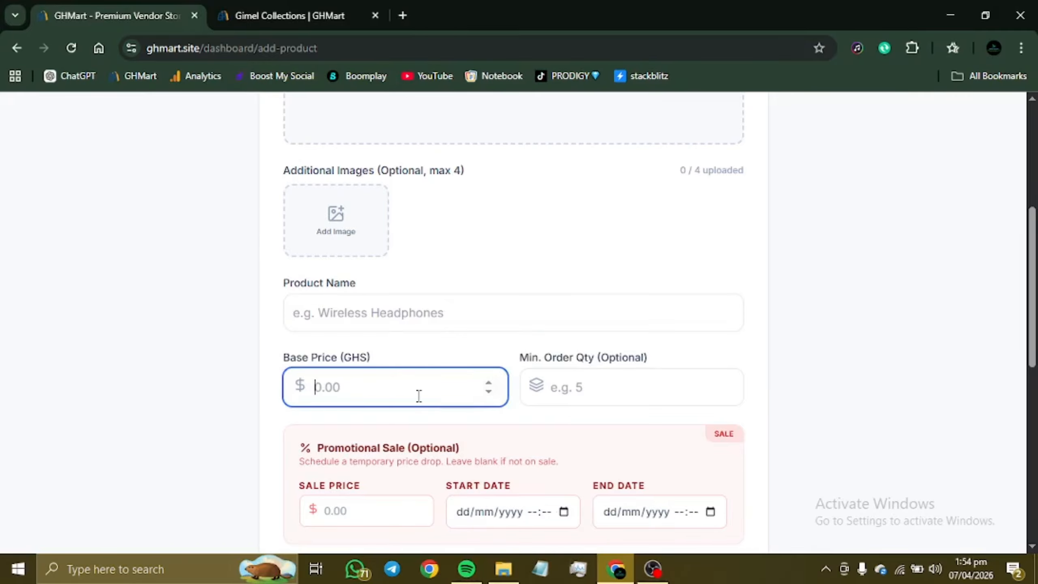
pyautogui.write('-1')
pyautogui.scroll(-2, 418, 396)
pyautogui.scroll(3, 419, 396)
pyautogui.scroll(-1, 419, 395)
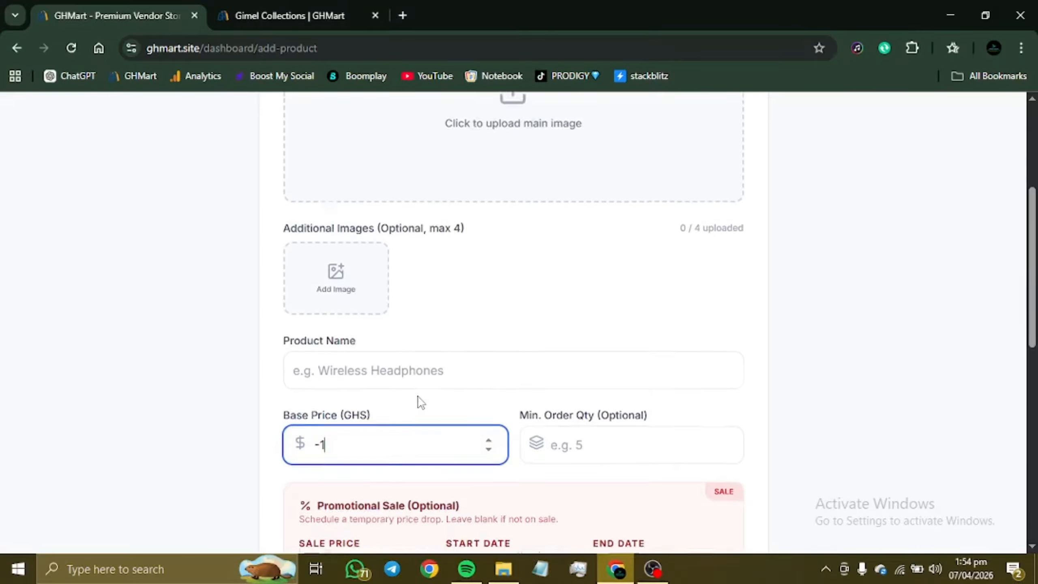
pyautogui.scroll(-4, 419, 396)
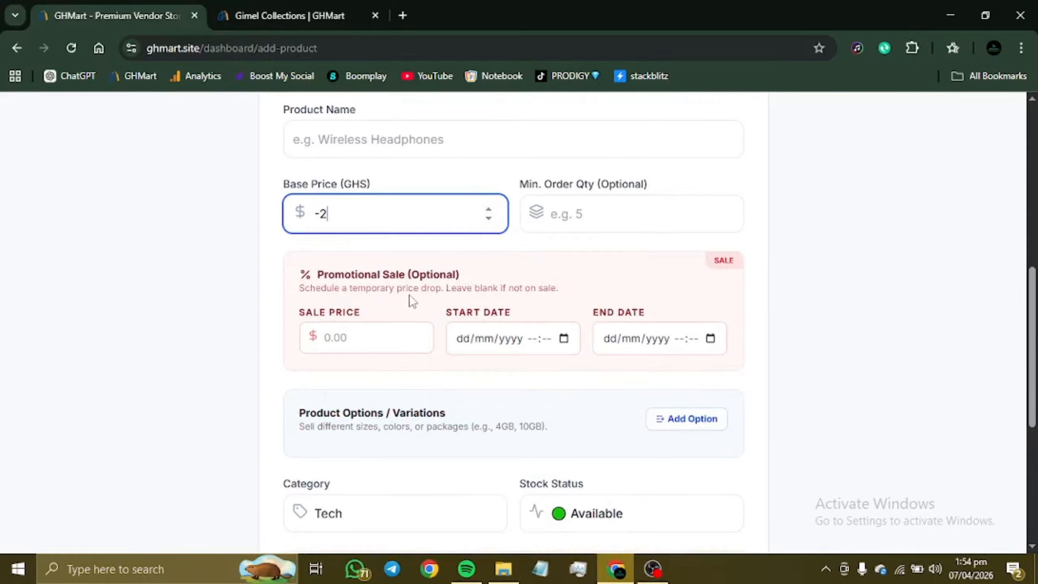
pyautogui.press('BackSpace')
pyautogui.press('BackSpace')
pyautogui.write('20')
pyautogui.press('BackSpace')
pyautogui.press('BackSpace')
# Set the new product's base price to 100 GHS.
pyautogui.click(653, 569)
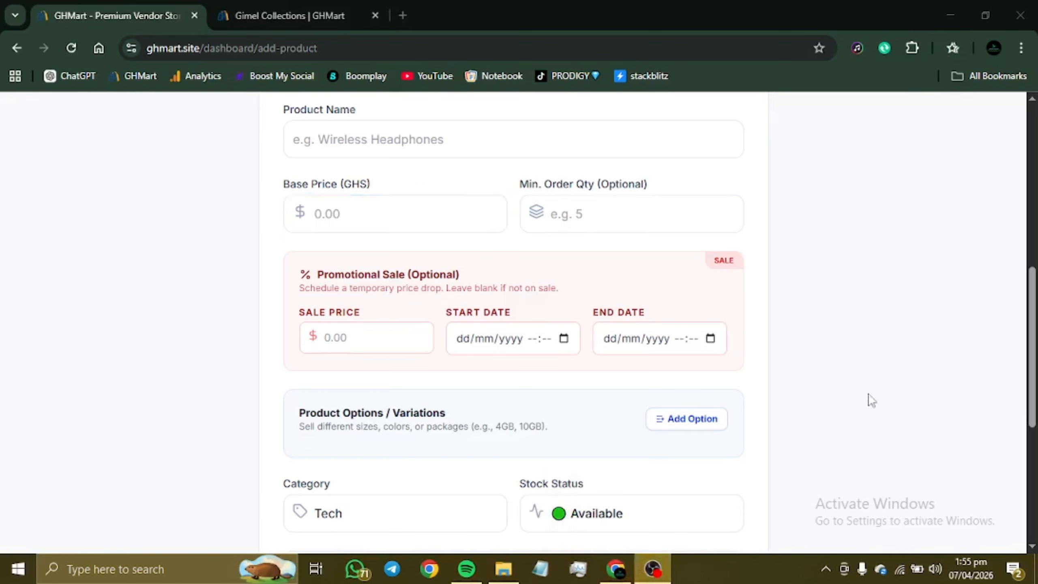
pyautogui.click(921, 393)
pyautogui.click(451, 214)
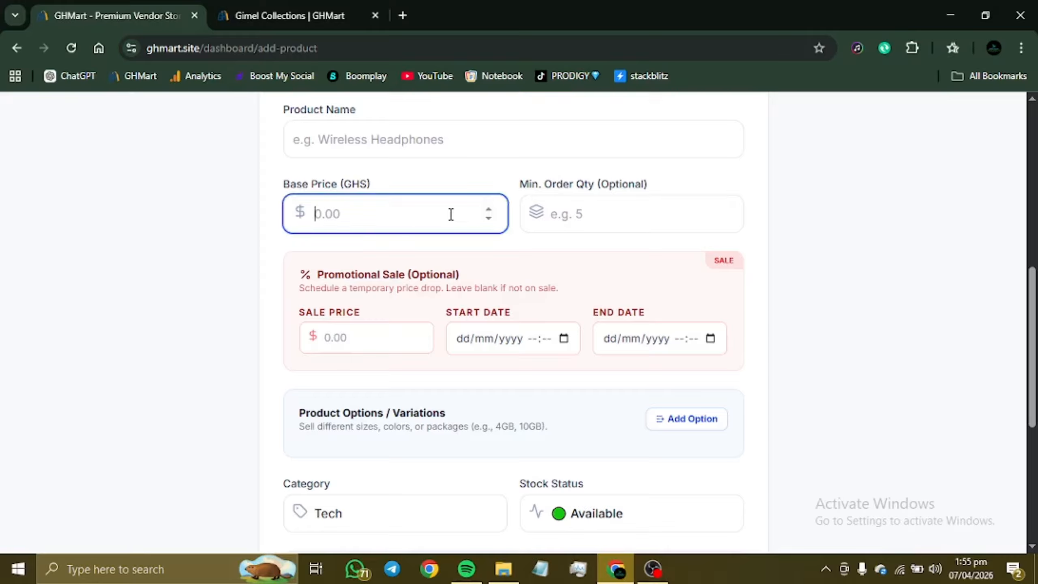
pyautogui.write('100')
pyautogui.click(388, 340)
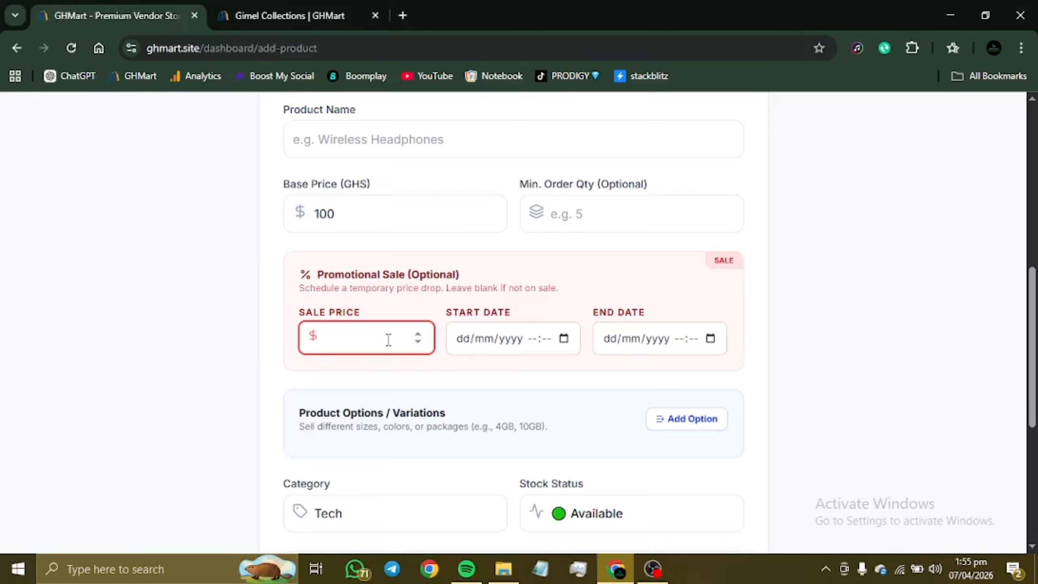
pyautogui.write('78')
pyautogui.hotkey('ctrl', 'a')
pyautogui.press('BackSpace')
# Set the promotional sale's start date to 8 April 2026, 01:55 pm.
pyautogui.click(520, 342)
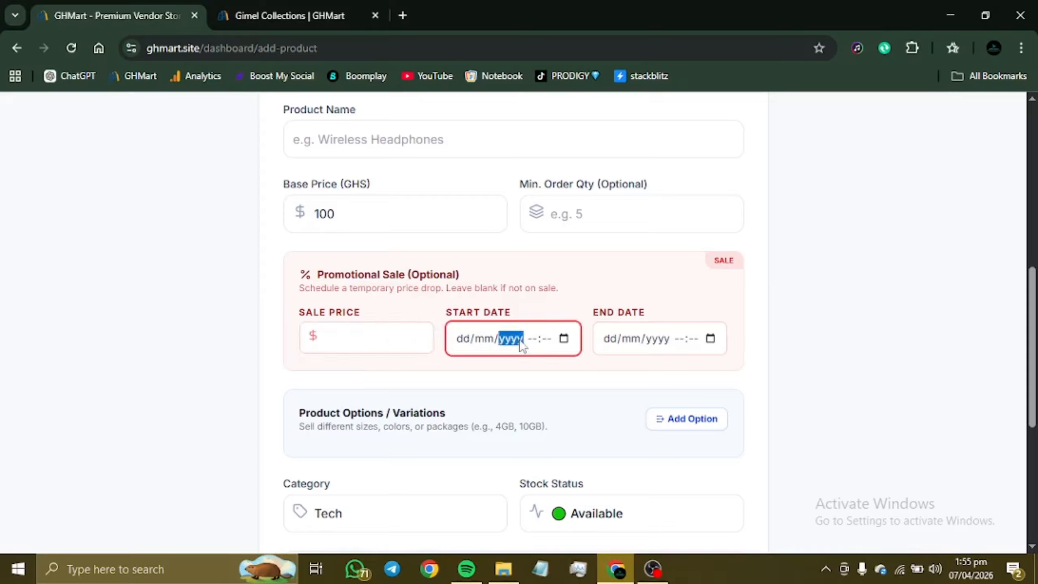
pyautogui.click(564, 339)
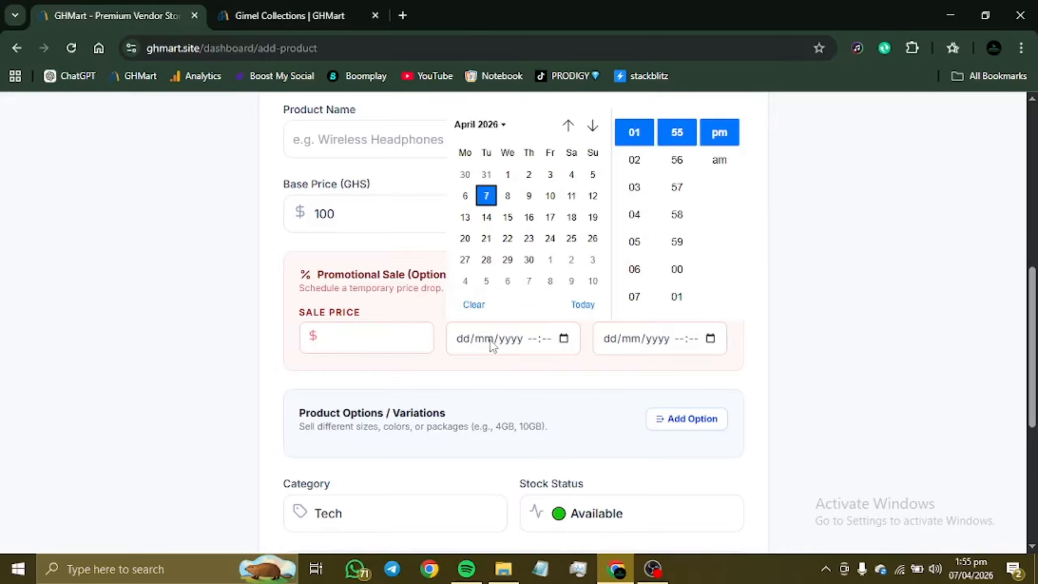
pyautogui.click(508, 196)
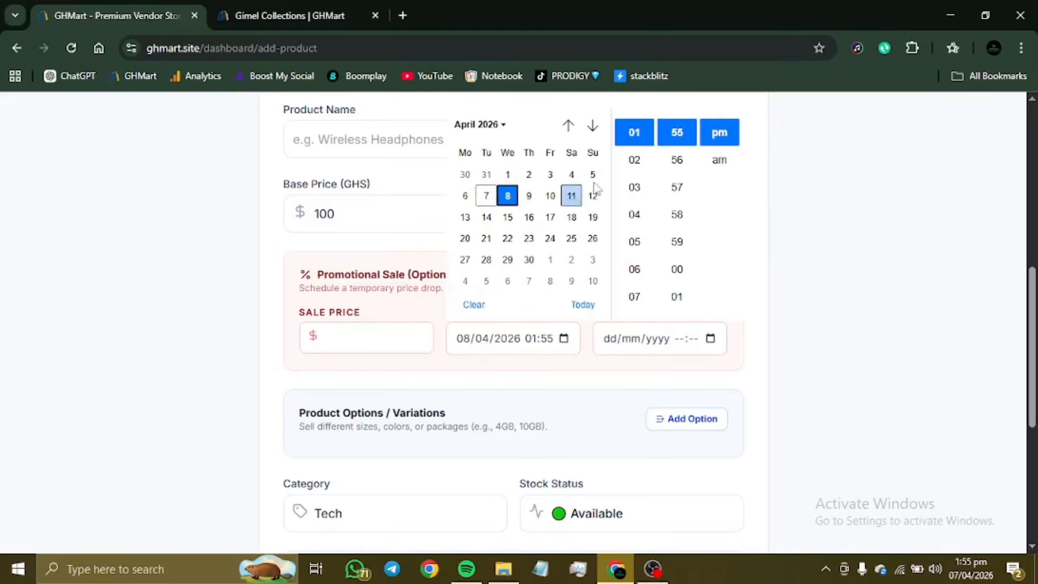
pyautogui.click(798, 341)
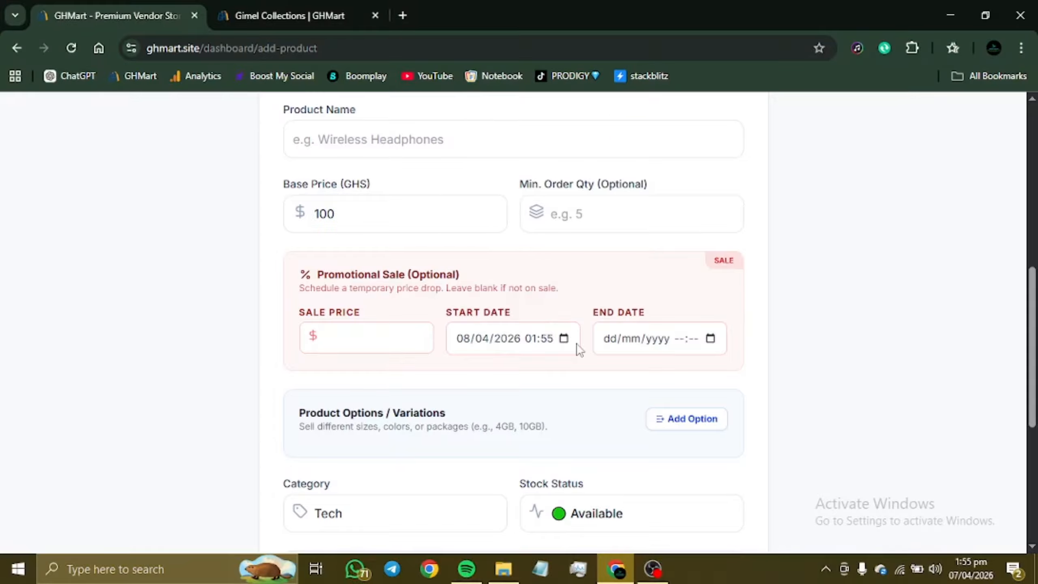
# Set the minimum order quantity to 5 and readjust the base price.
pyautogui.scroll(2, 578, 349)
pyautogui.click(596, 321)
pyautogui.scroll(2, 596, 321)
pyautogui.write('1')
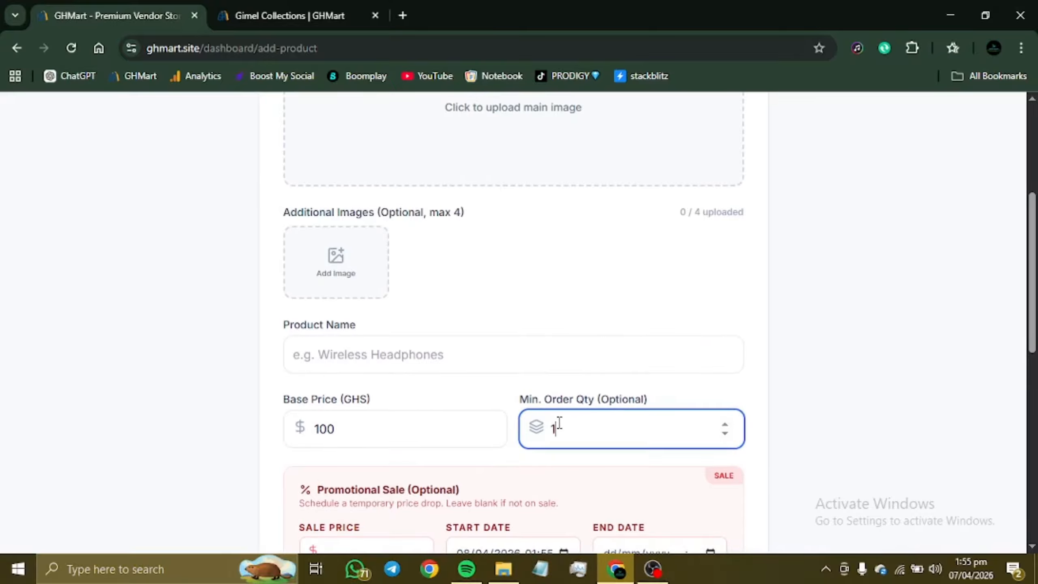
pyautogui.press('BackSpace')
pyautogui.write('5')
pyautogui.click(437, 421)
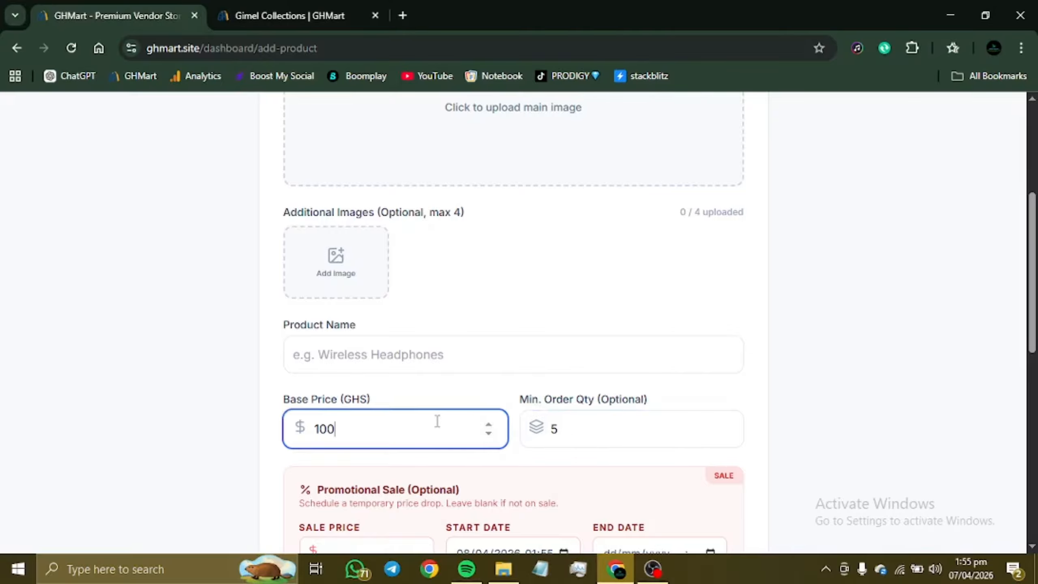
pyautogui.press('Up')
pyautogui.scroll(-1, 436, 422)
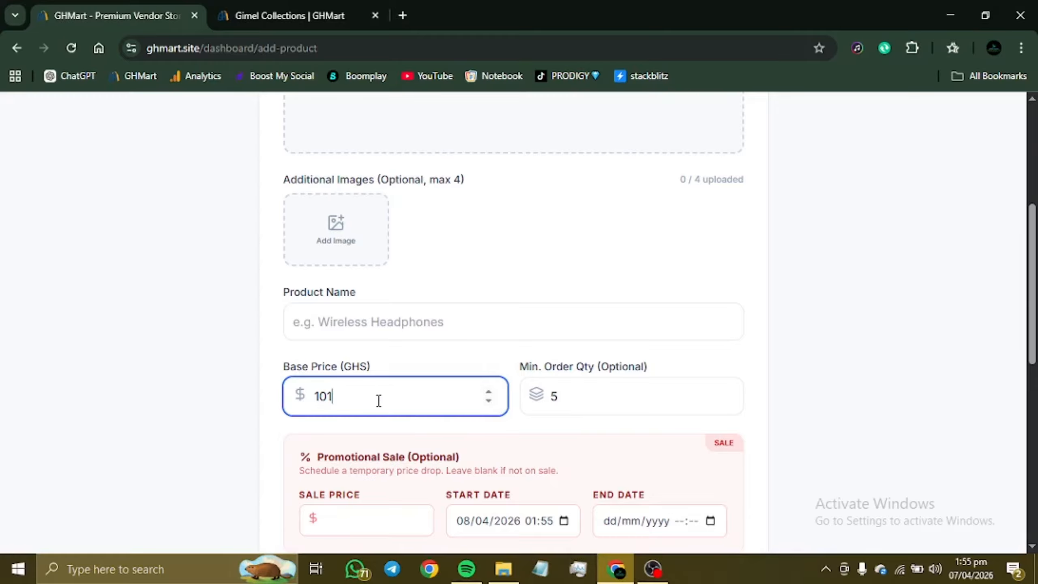
pyautogui.write('0')
# Add a product option named Small with a price of 50.
pyautogui.scroll(-4, 379, 400)
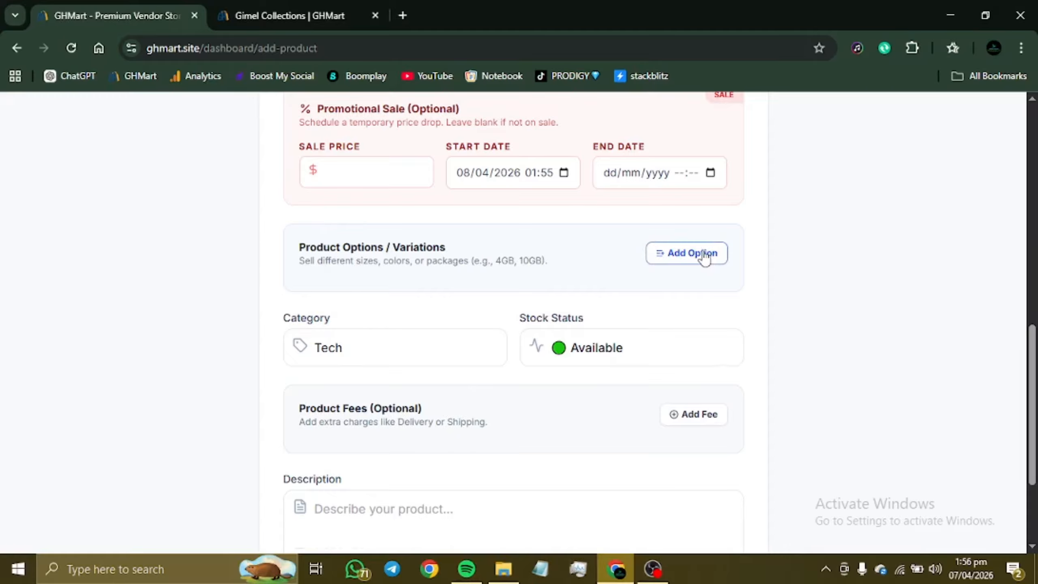
pyautogui.click(704, 258)
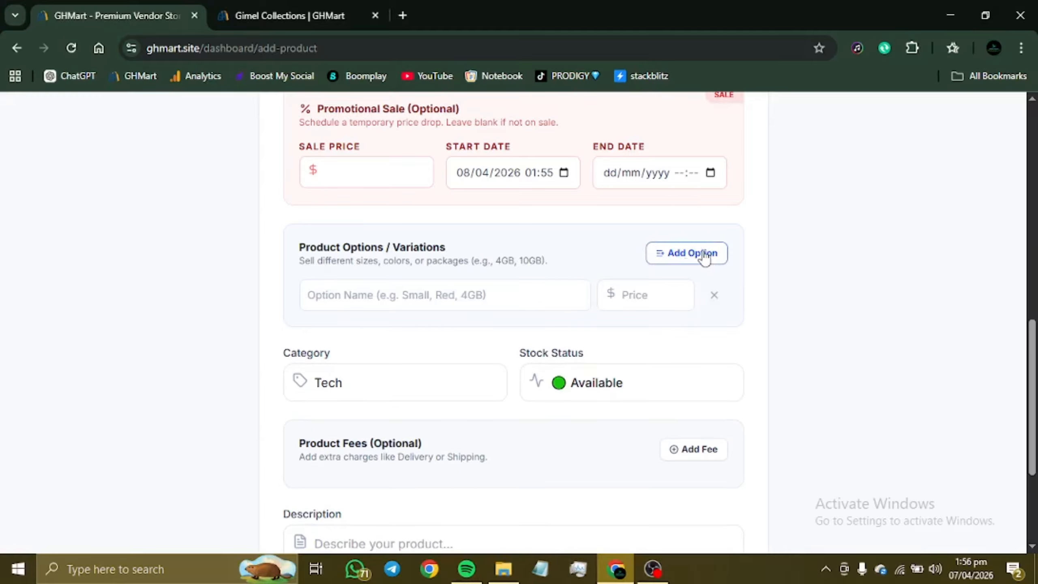
pyautogui.click(480, 305)
pyautogui.scroll(4, 479, 305)
pyautogui.scroll(-3, 480, 307)
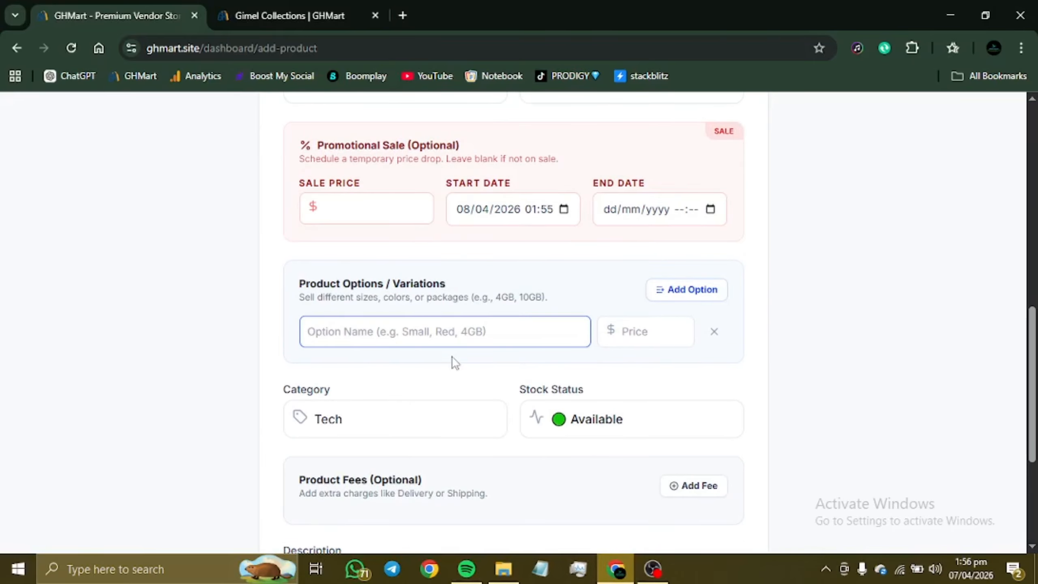
pyautogui.click(653, 568)
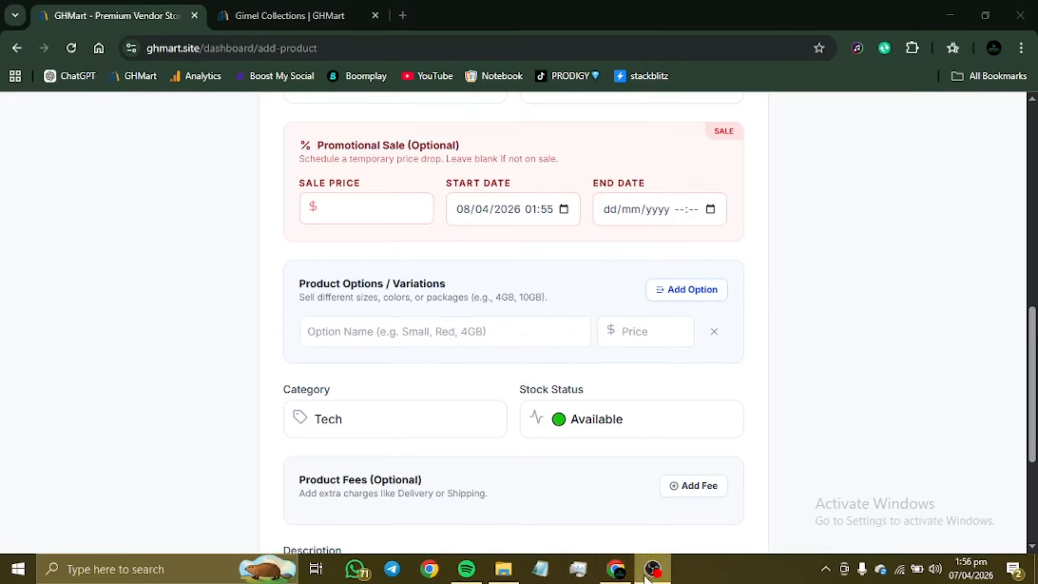
pyautogui.click(889, 392)
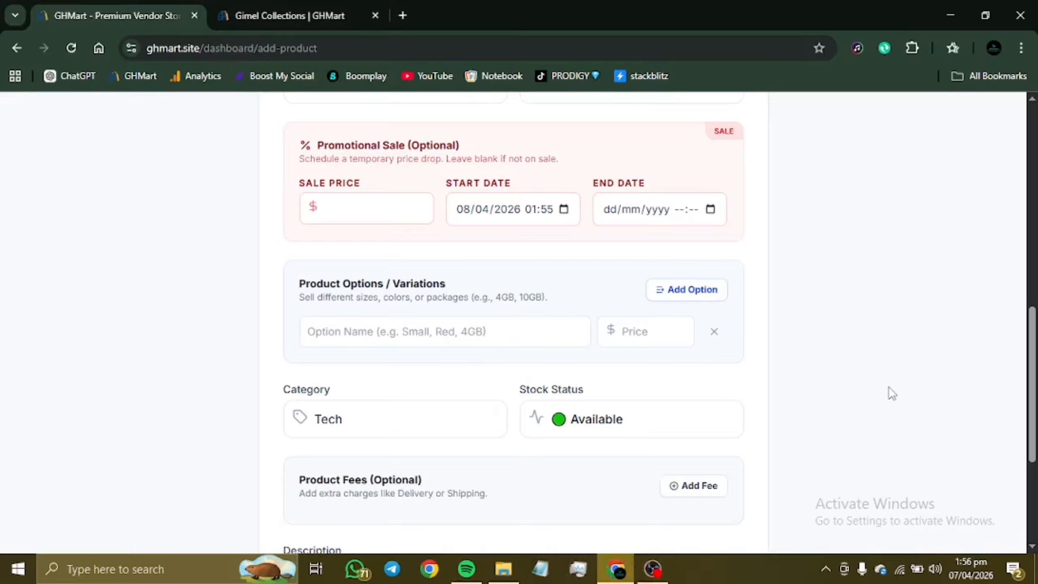
pyautogui.click(501, 334)
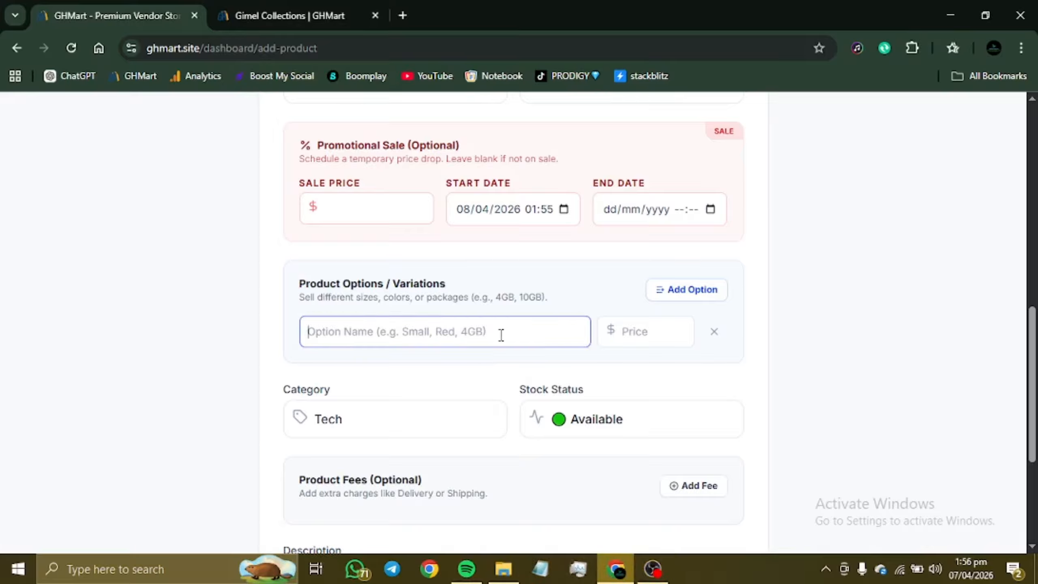
pyautogui.write('Small')
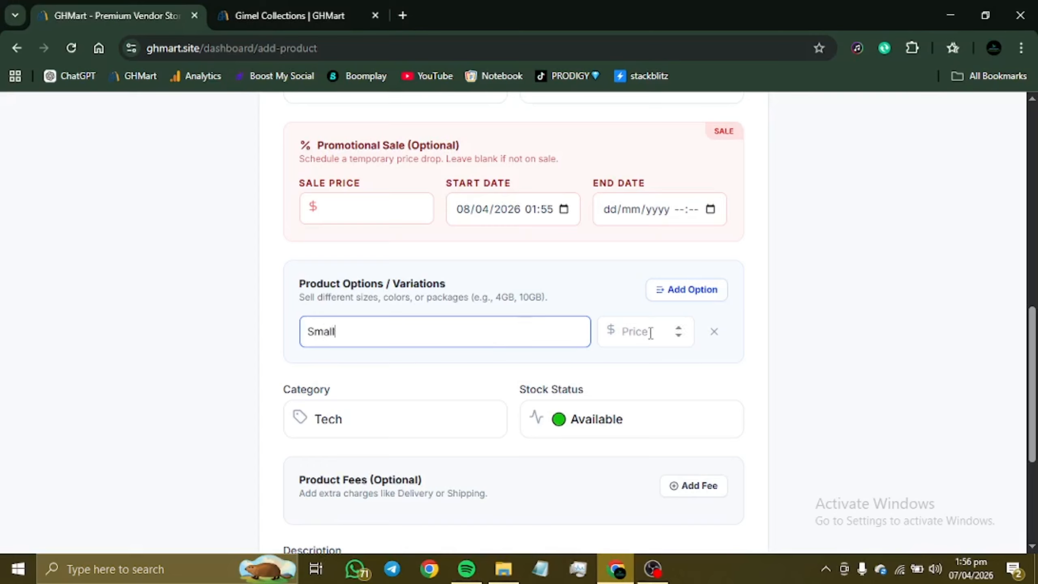
pyautogui.click(651, 333)
pyautogui.write('50')
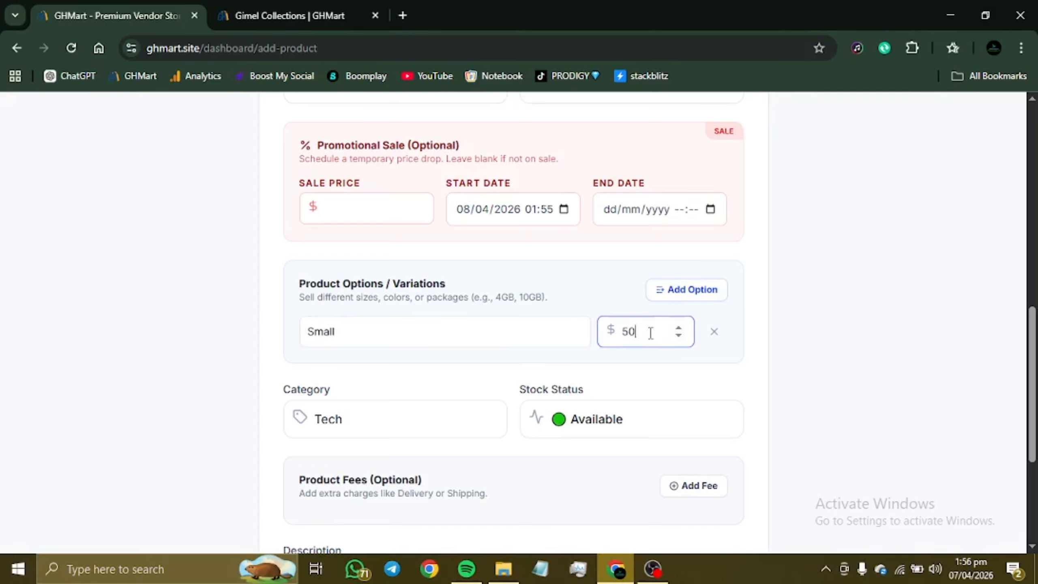
# Add a second product option named Medium and leave its price blank.
pyautogui.click(685, 292)
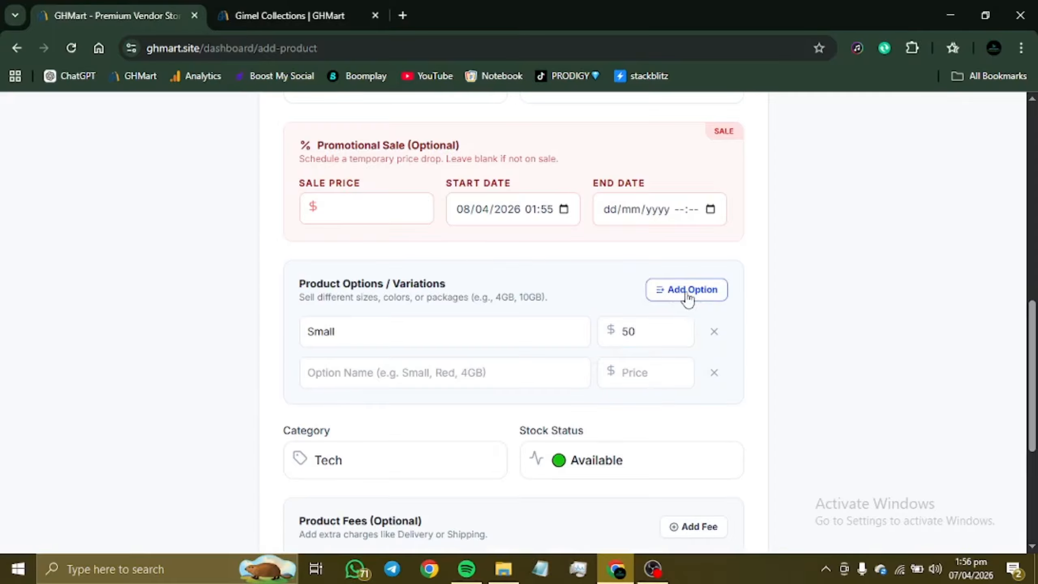
pyautogui.click(500, 371)
pyautogui.write('Mediy')
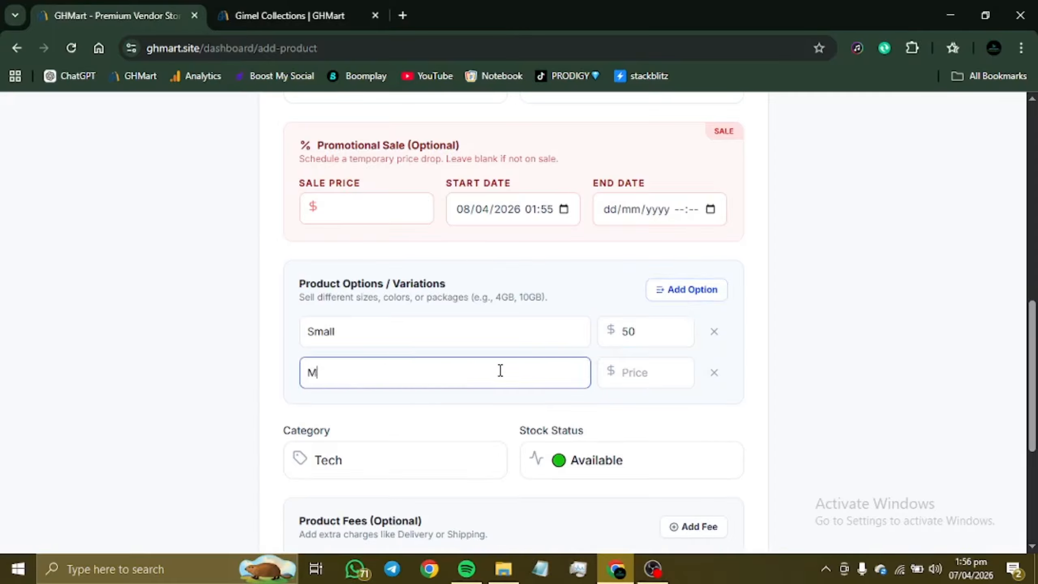
pyautogui.press('BackSpace')
pyautogui.write('ui')
pyautogui.press('BackSpace')
pyautogui.press('BackSpace')
pyautogui.write('um')
pyautogui.scroll(-3, 500, 371)
pyautogui.click(644, 262)
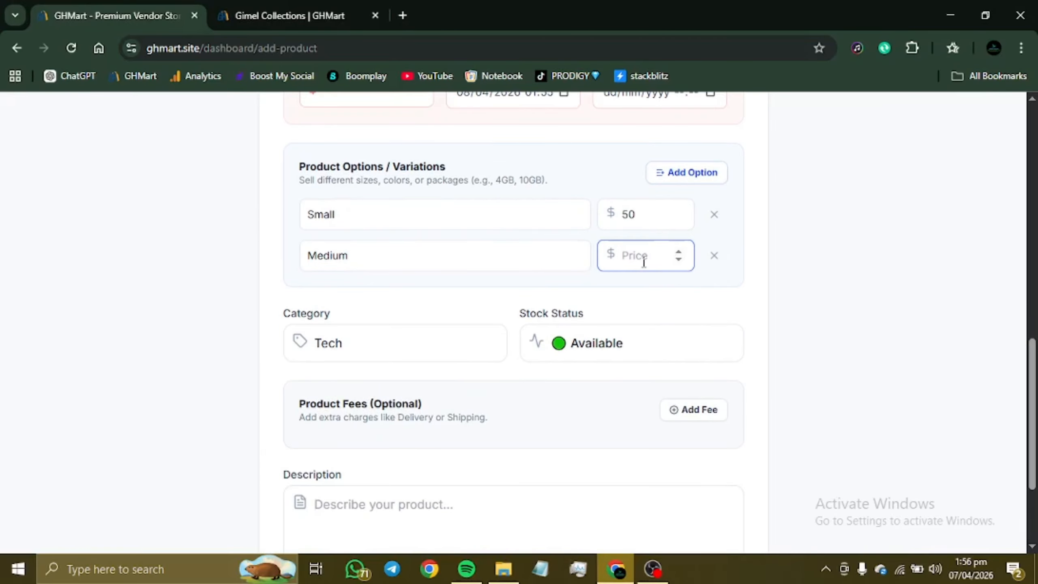
pyautogui.write('1')
pyautogui.scroll(5, 644, 262)
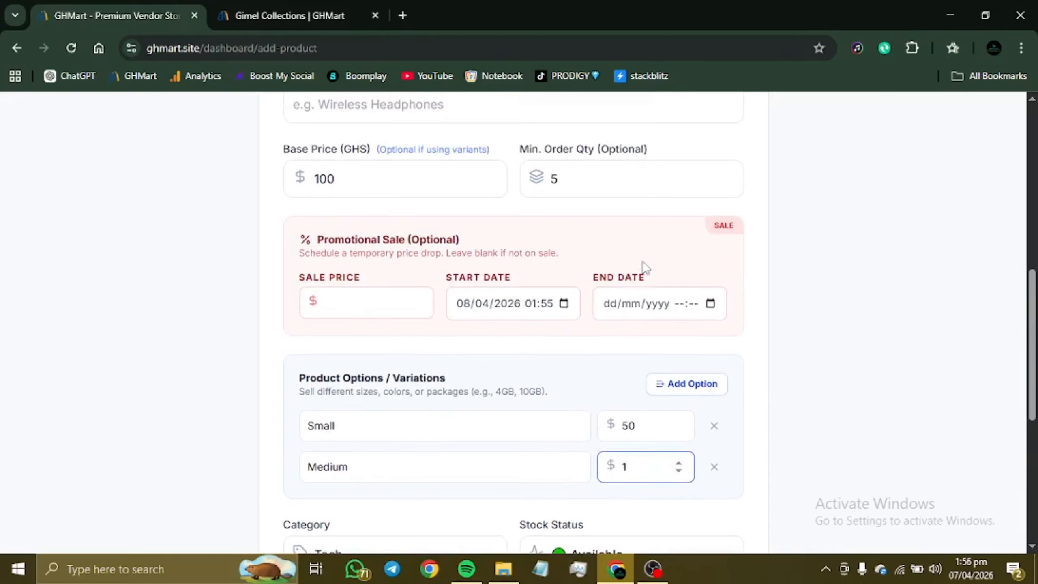
pyautogui.scroll(3, 644, 266)
pyautogui.scroll(-4, 644, 266)
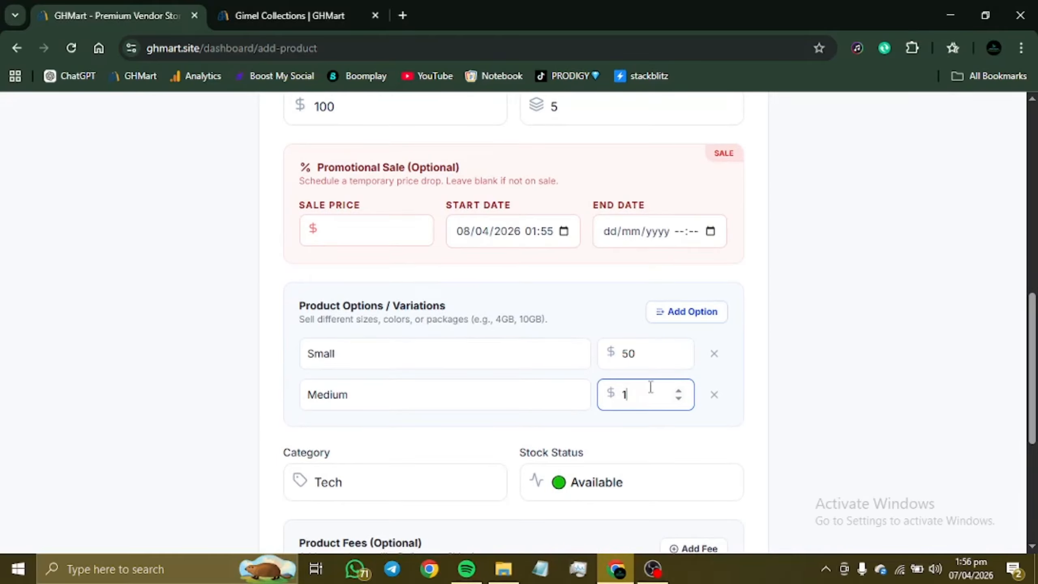
pyautogui.press('BackSpace')
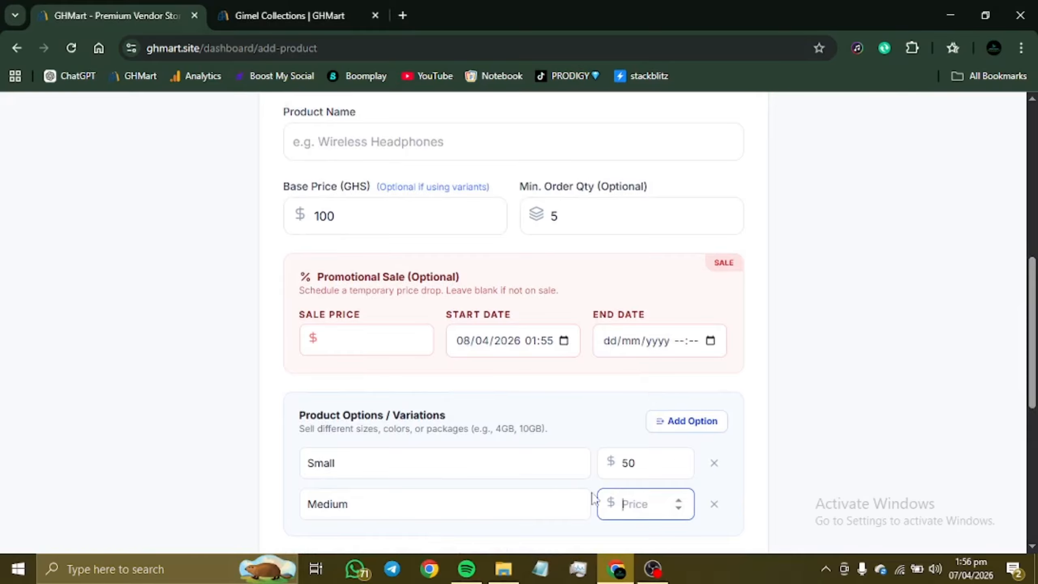
pyautogui.scroll(-1, 591, 498)
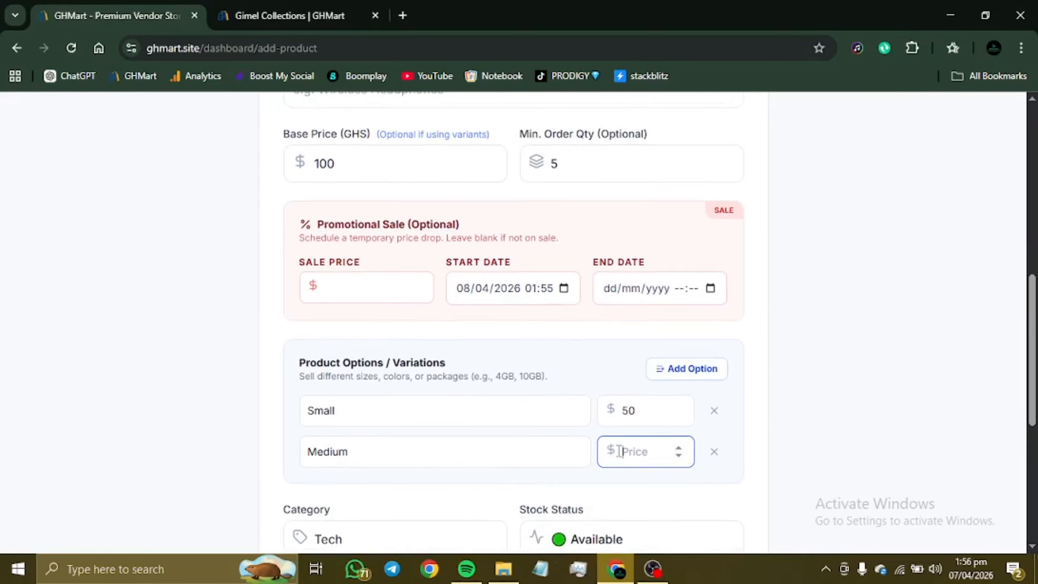
# Clear the base price and remove the Small and Medium product options.
pyautogui.moveTo(398, 163); pyautogui.dragTo(297, 172)
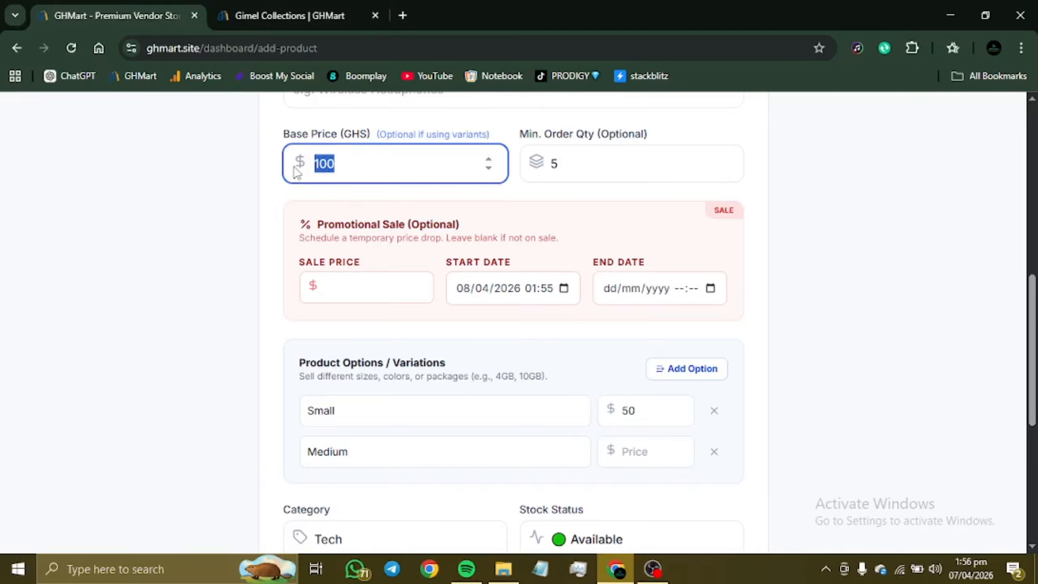
pyautogui.press('BackSpace')
pyautogui.scroll(-2, 540, 234)
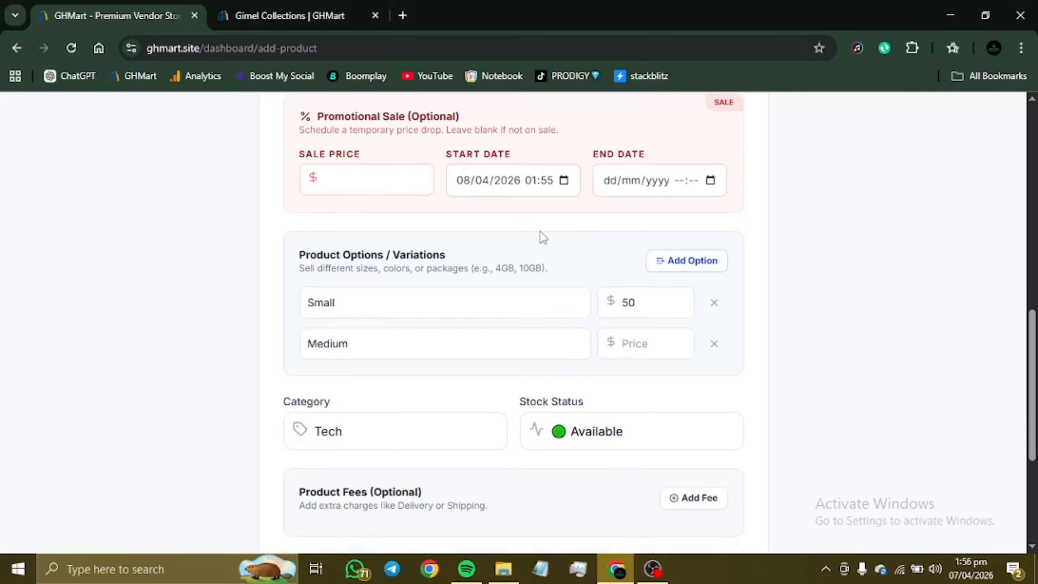
pyautogui.click(713, 305)
pyautogui.click(713, 313)
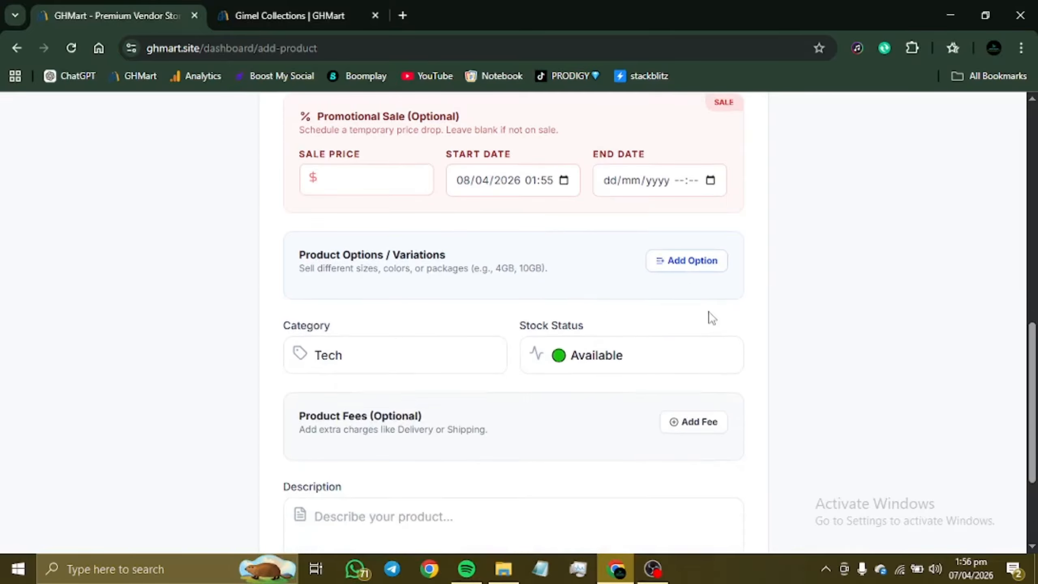
# Set the new product's base price to 1000 GHS.
pyautogui.scroll(5, 491, 242)
pyautogui.click(368, 340)
pyautogui.write('1')
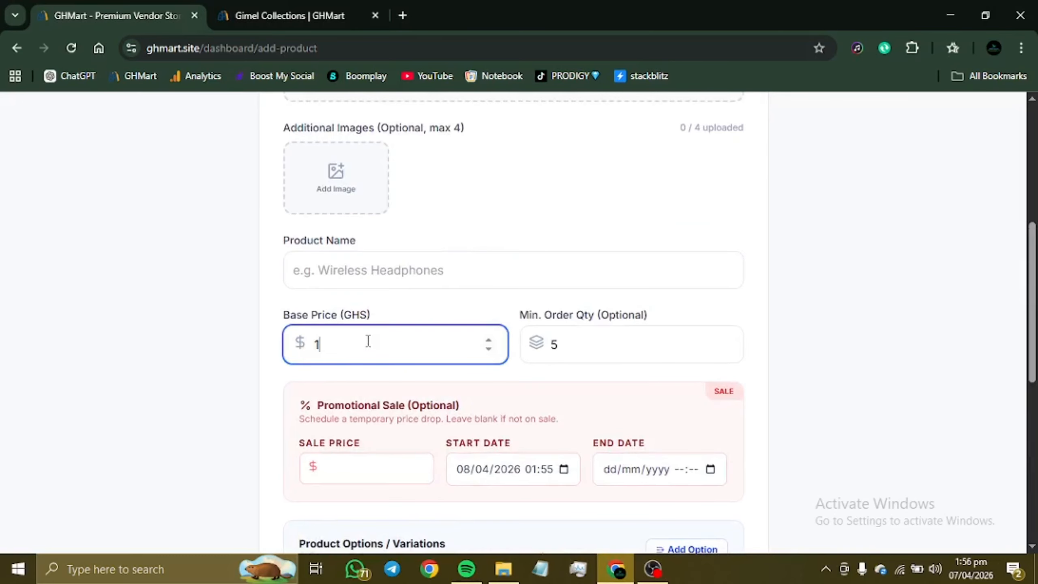
pyautogui.write('000')
# Look over the whole new product form, from the image upload to the product fees and description.
pyautogui.scroll(-8, 367, 340)
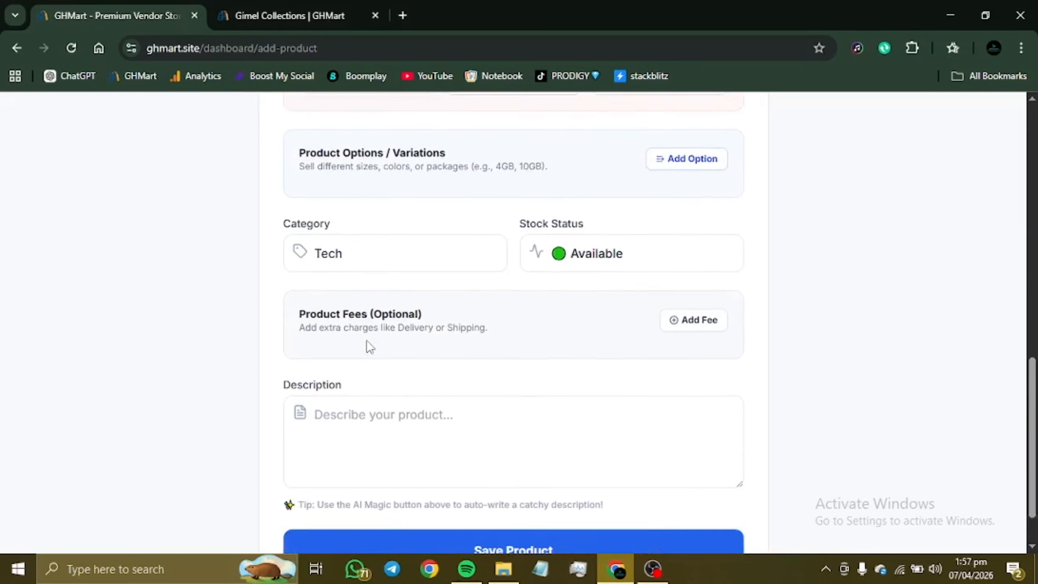
pyautogui.scroll(-2, 367, 340)
pyautogui.scroll(15, 366, 341)
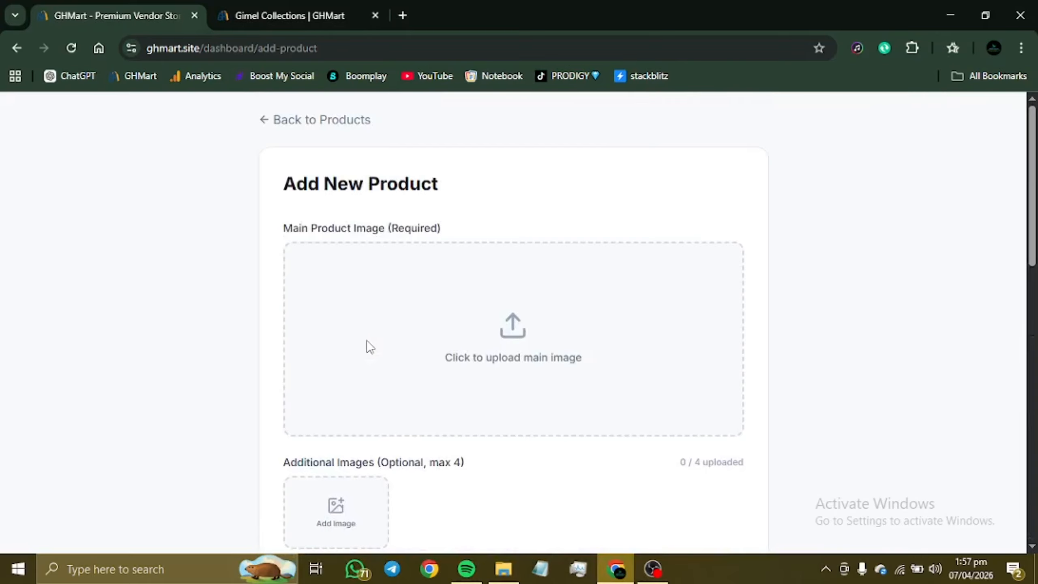
pyautogui.scroll(-10, 679, 456)
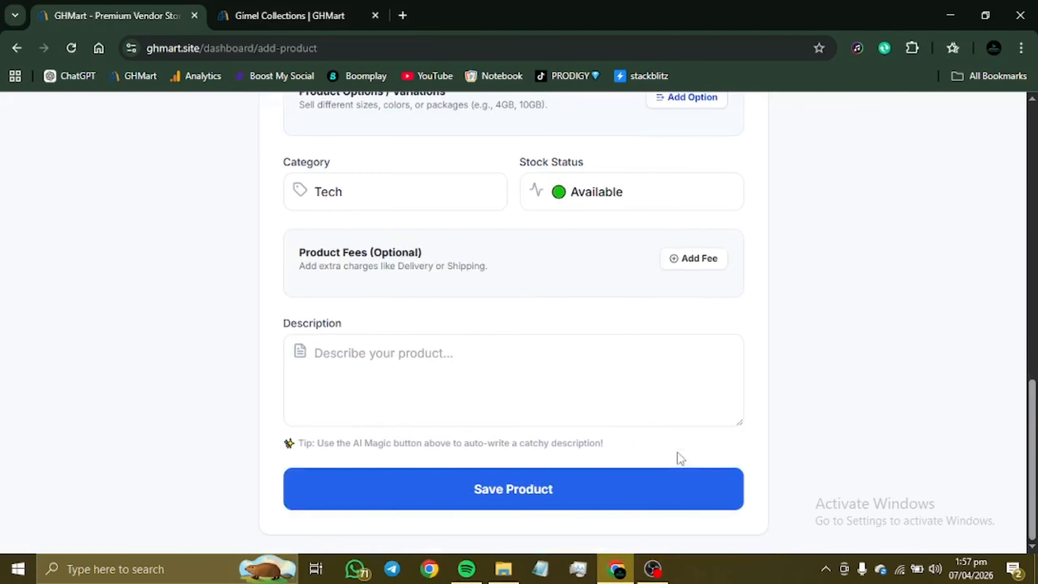
pyautogui.scroll(15, 679, 457)
pyautogui.scroll(-1, 679, 457)
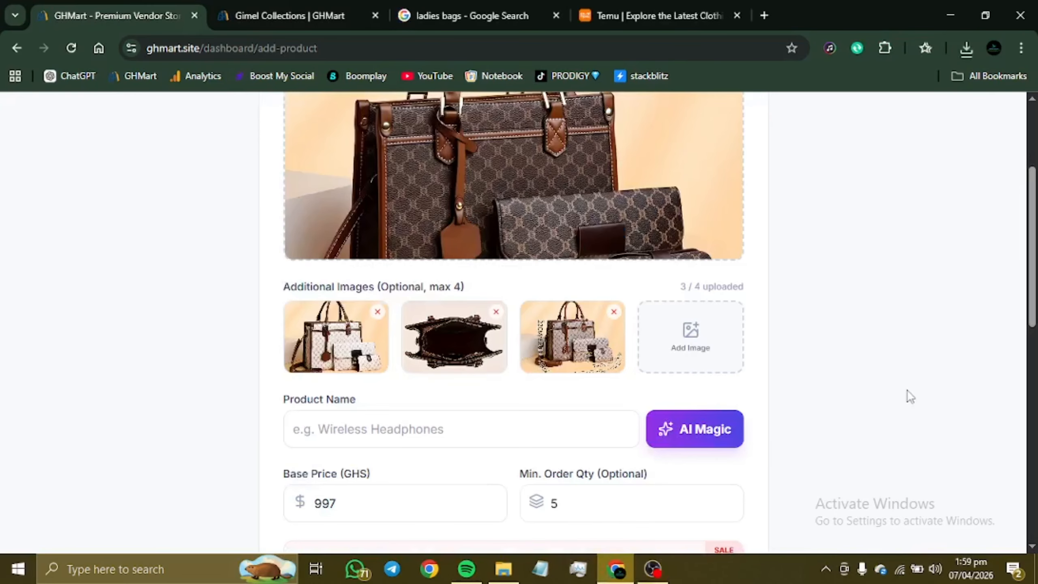
# Examine the uploaded main and additional bag images along with the empty product name field.
pyautogui.scroll(-5, 906, 394)
pyautogui.scroll(8, 906, 394)
pyautogui.scroll(-3, 907, 395)
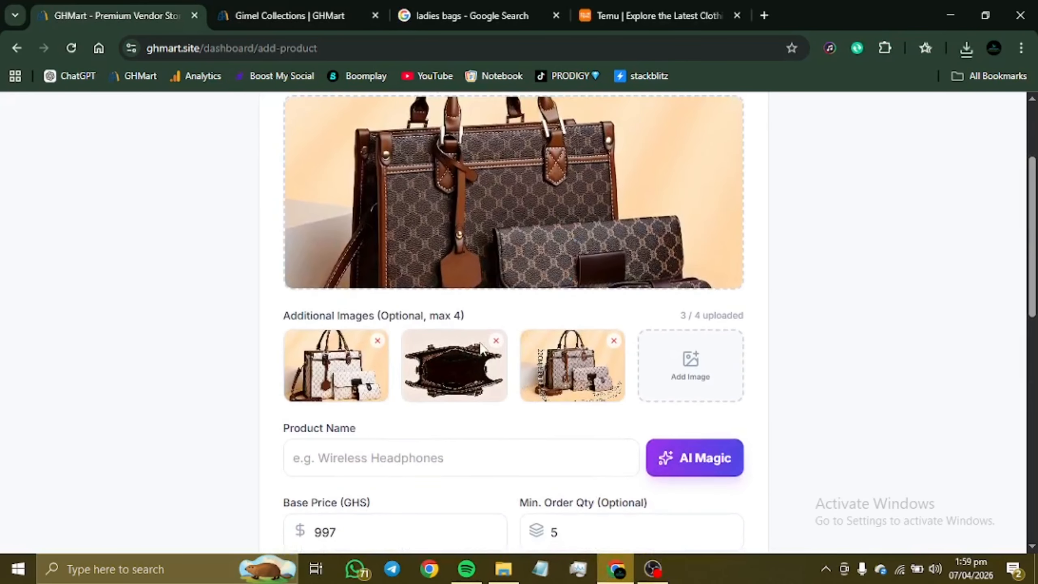
pyautogui.scroll(3, 480, 347)
pyautogui.scroll(-5, 481, 347)
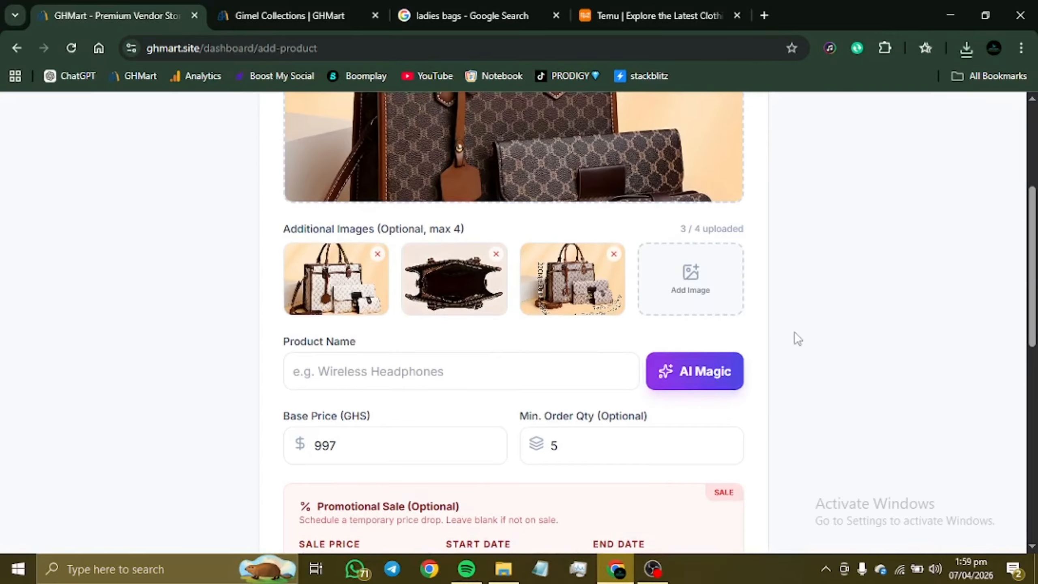
pyautogui.click(490, 364)
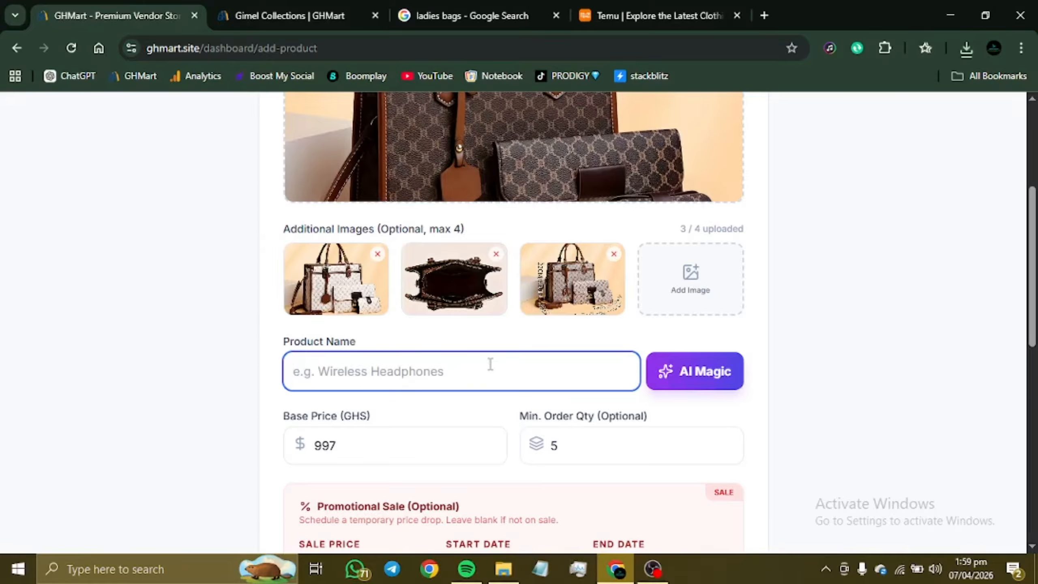
pyautogui.scroll(5, 490, 364)
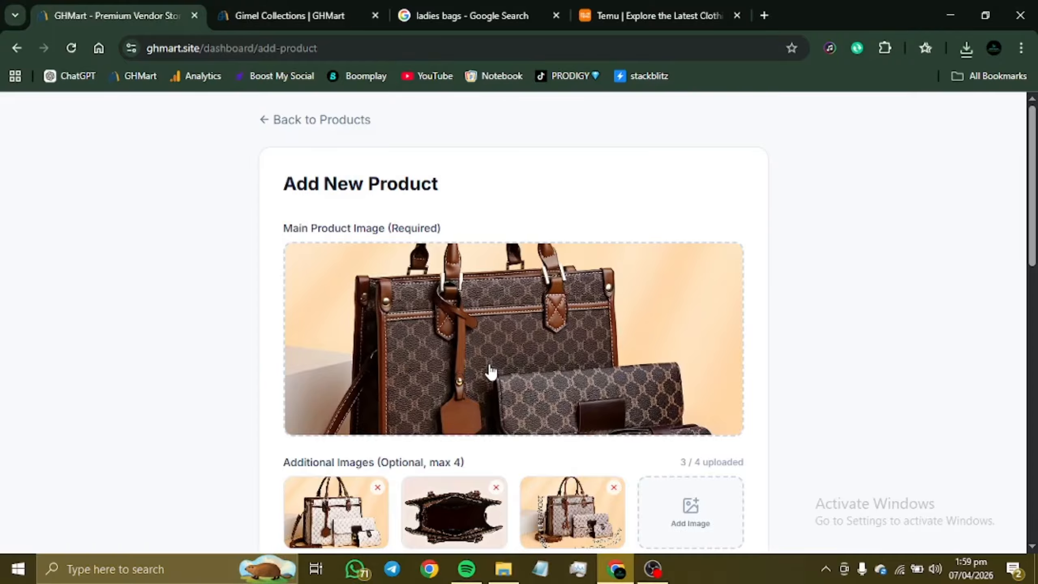
pyautogui.scroll(-2, 490, 371)
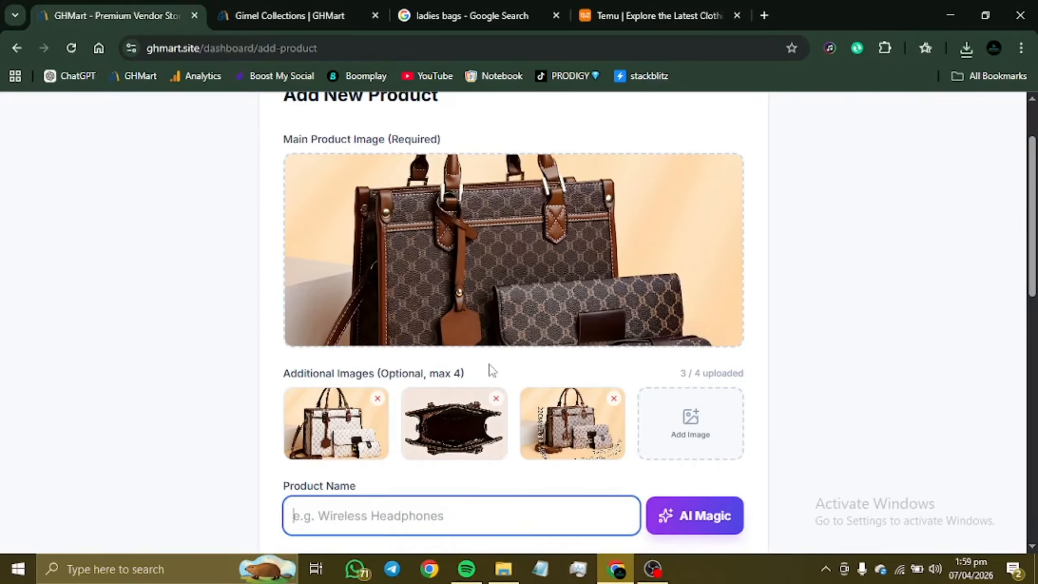
pyautogui.scroll(-3, 490, 366)
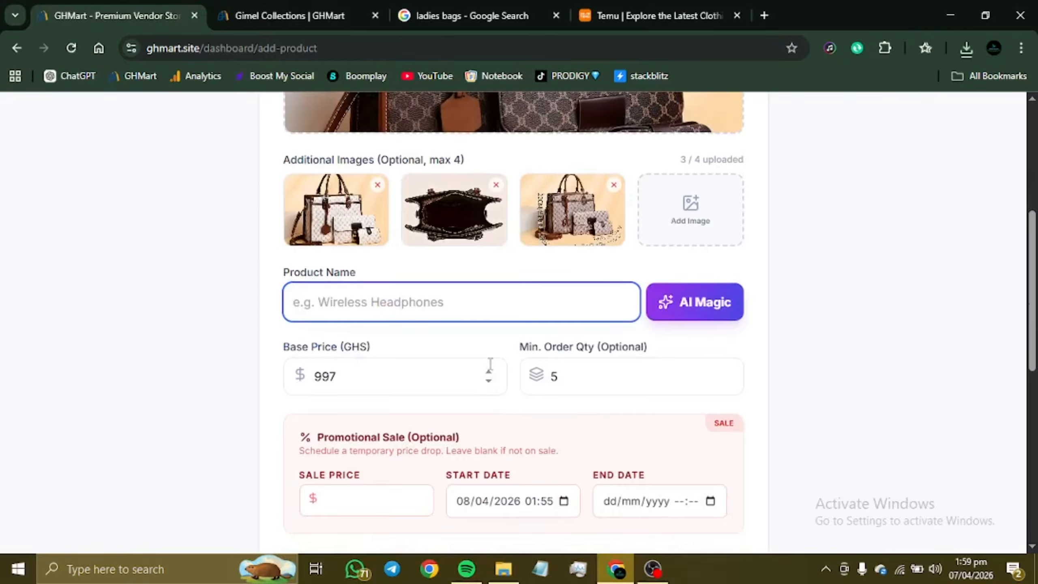
# Generate product name suggestions and a description from the bag images with AI Magic, and check both.
pyautogui.click(708, 308)
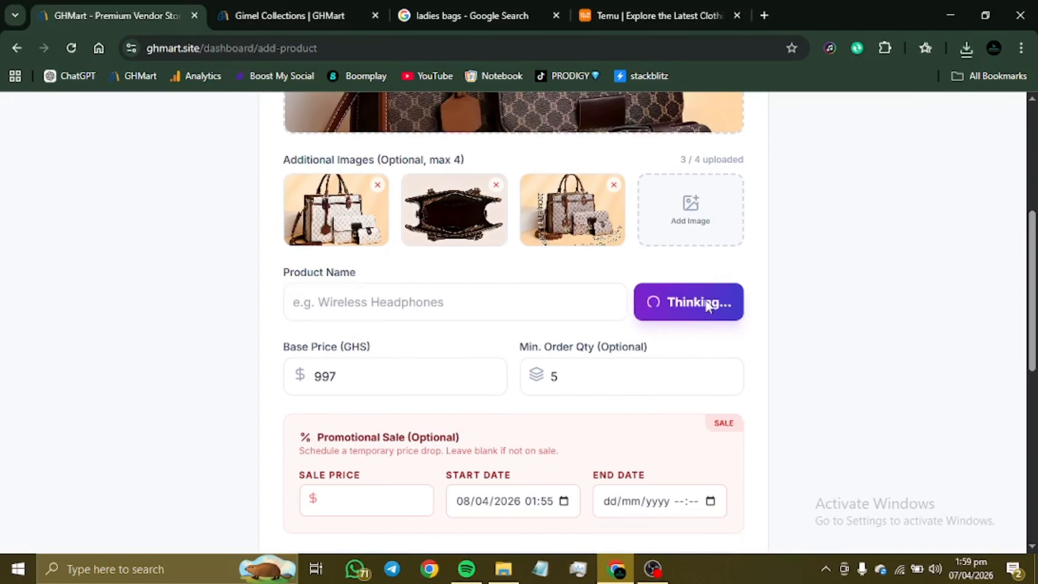
pyautogui.scroll(1, 708, 306)
pyautogui.scroll(1, 708, 307)
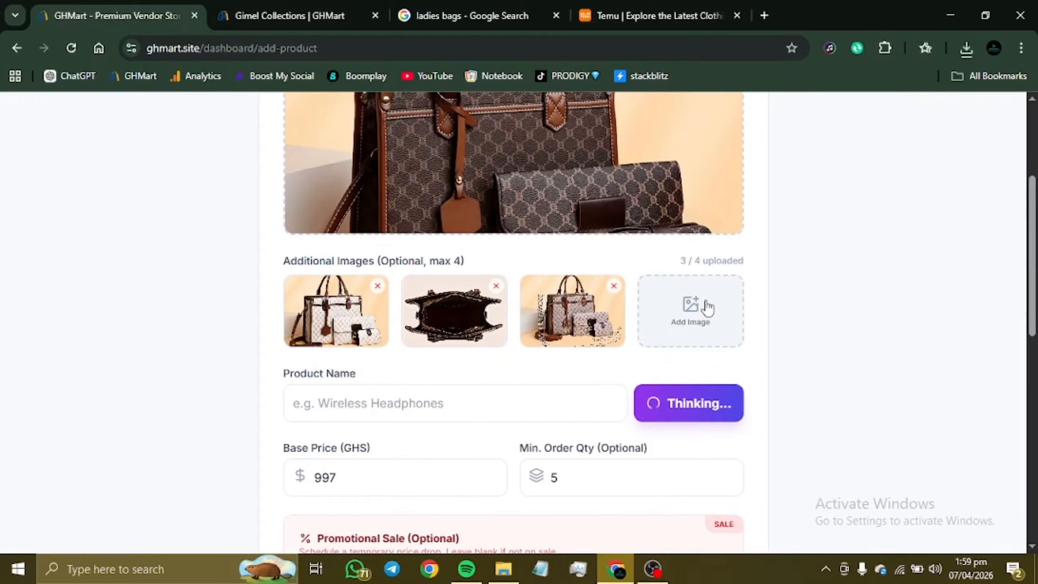
pyautogui.scroll(-9, 708, 306)
pyautogui.scroll(5, 709, 307)
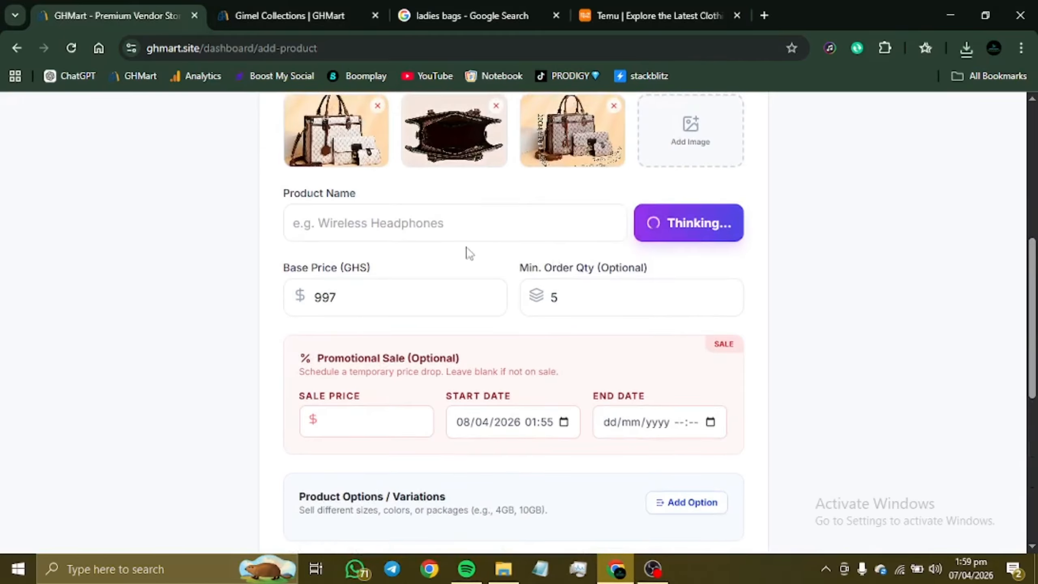
pyautogui.scroll(-8, 514, 329)
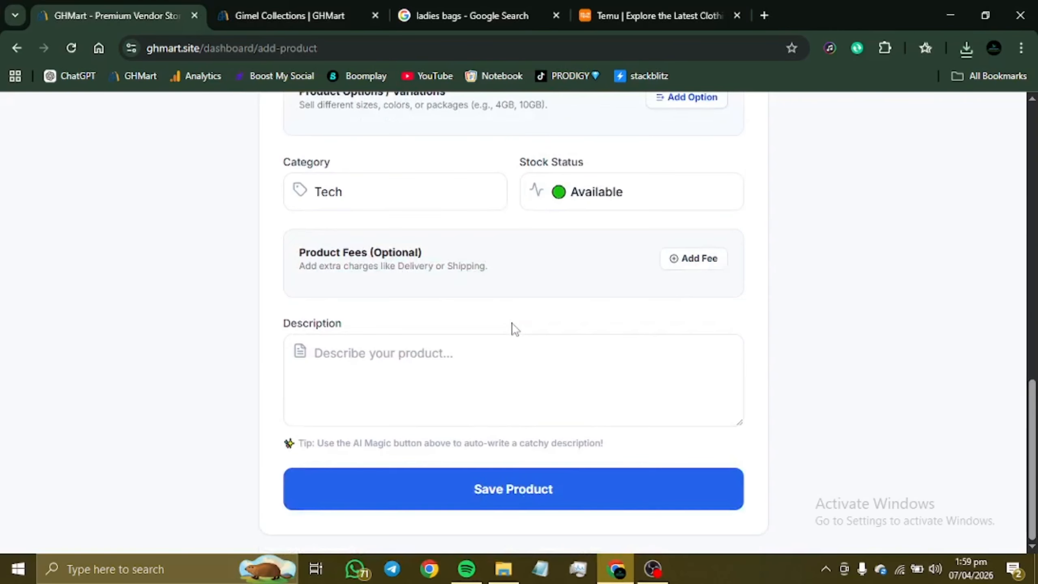
pyautogui.scroll(7, 368, 356)
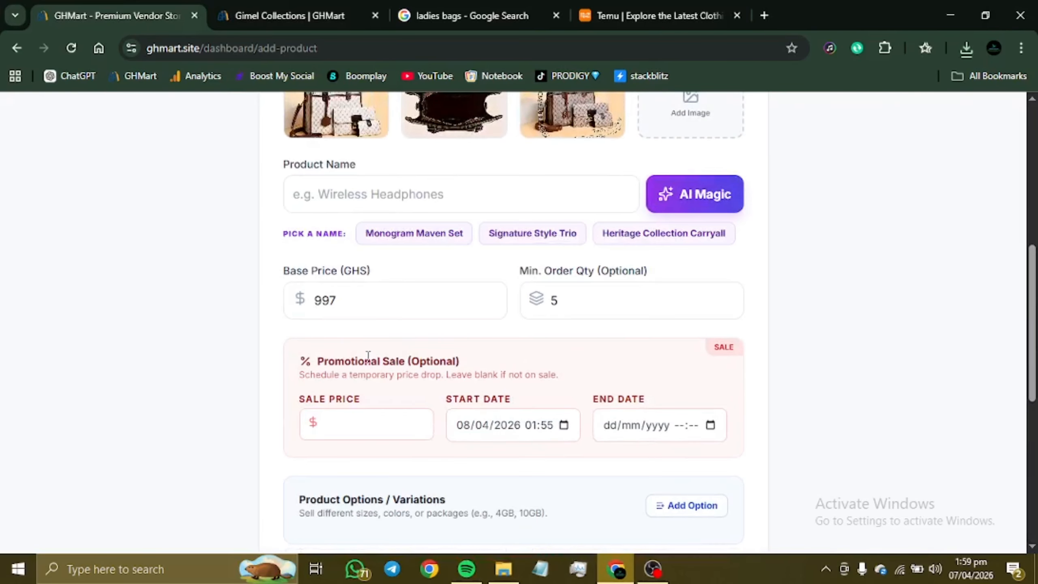
pyautogui.scroll(-8, 452, 270)
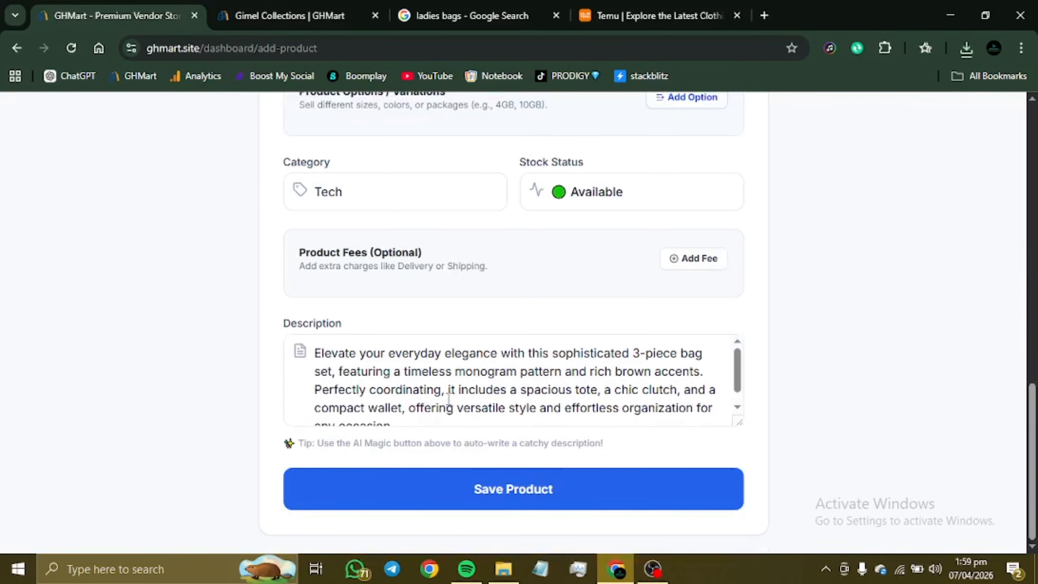
# Review the generated description and pick Heritage Collection Carryall as the product name from the suggestions.
pyautogui.scroll(-1, 448, 399)
pyautogui.moveTo(466, 405); pyautogui.dragTo(584, 471)
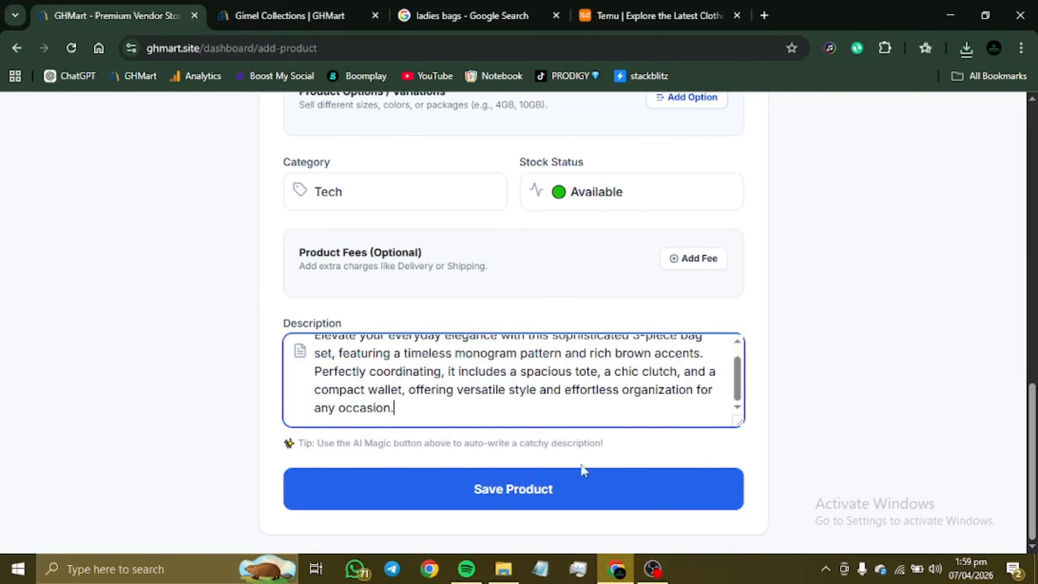
pyautogui.scroll(8, 939, 273)
pyautogui.scroll(-2, 648, 341)
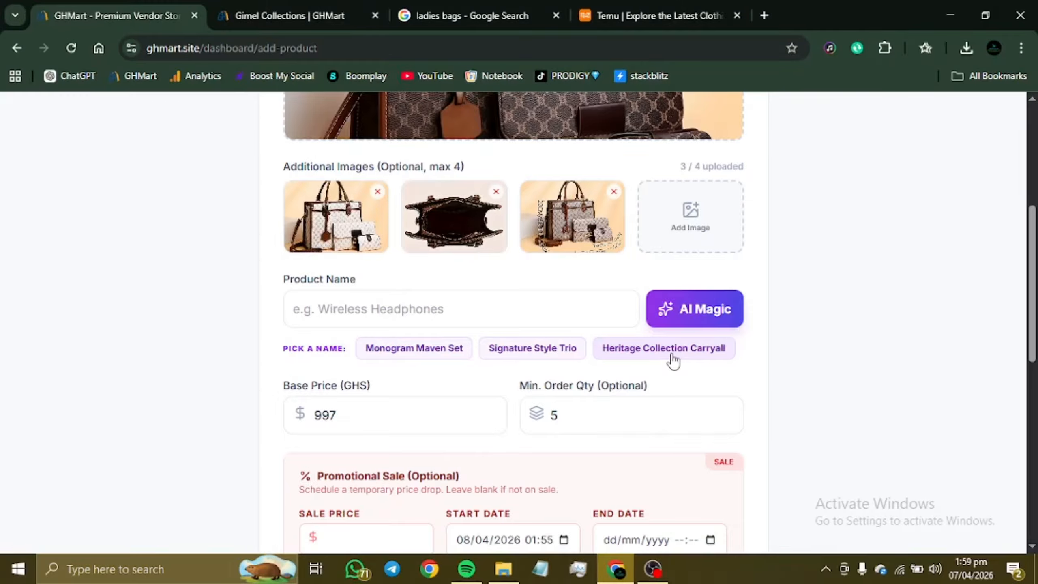
pyautogui.click(490, 315)
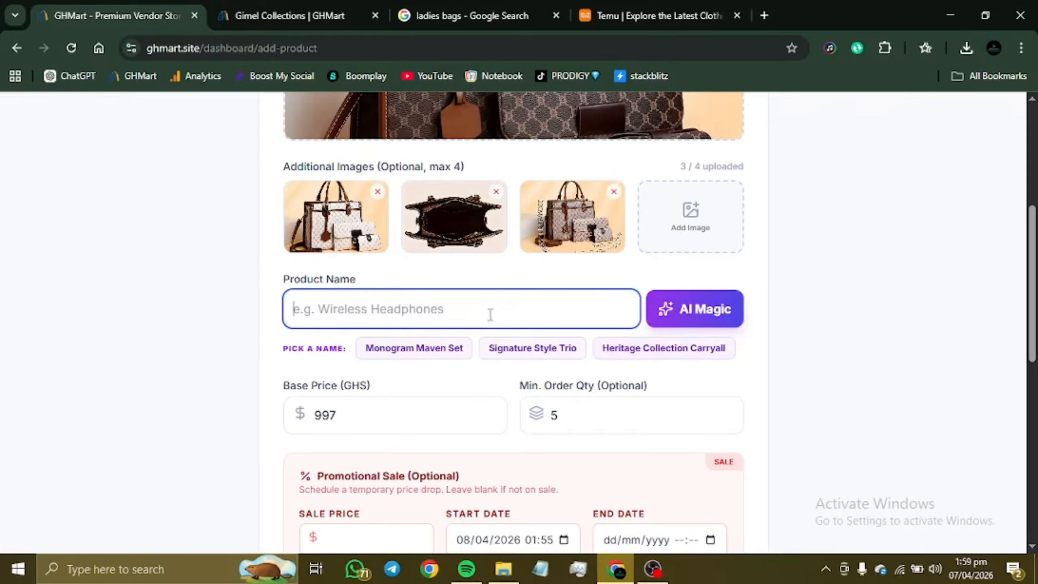
pyautogui.click(639, 352)
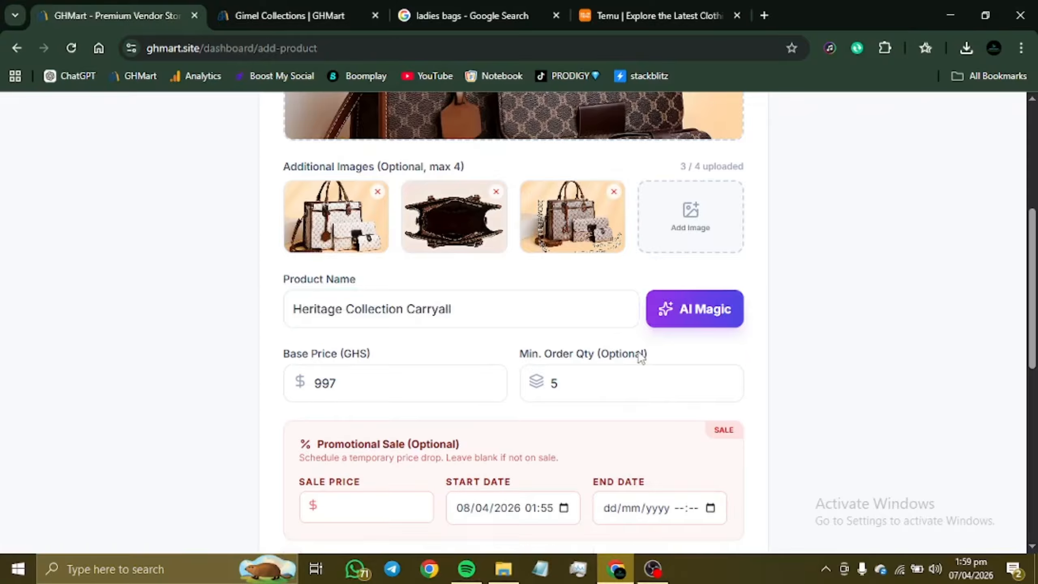
# Set the base price to 800 GHS and clear the minimum order quantity.
pyautogui.scroll(-3, 639, 354)
pyautogui.click(417, 245)
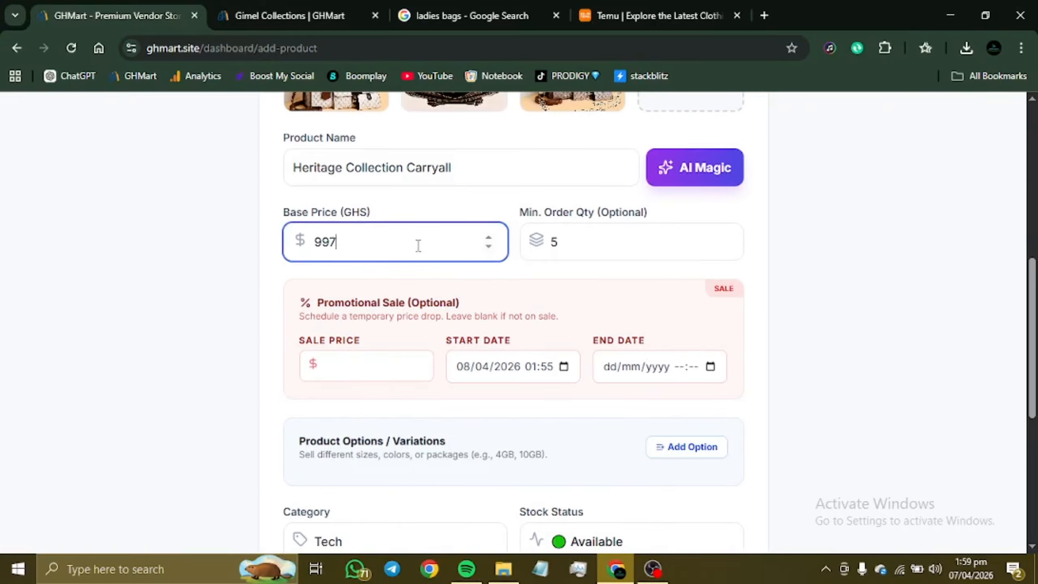
pyautogui.press('BackSpace')
pyautogui.press('BackSpace')
pyautogui.press('BackSpace')
pyautogui.write('800')
pyautogui.click(626, 254)
pyautogui.press('BackSpace')
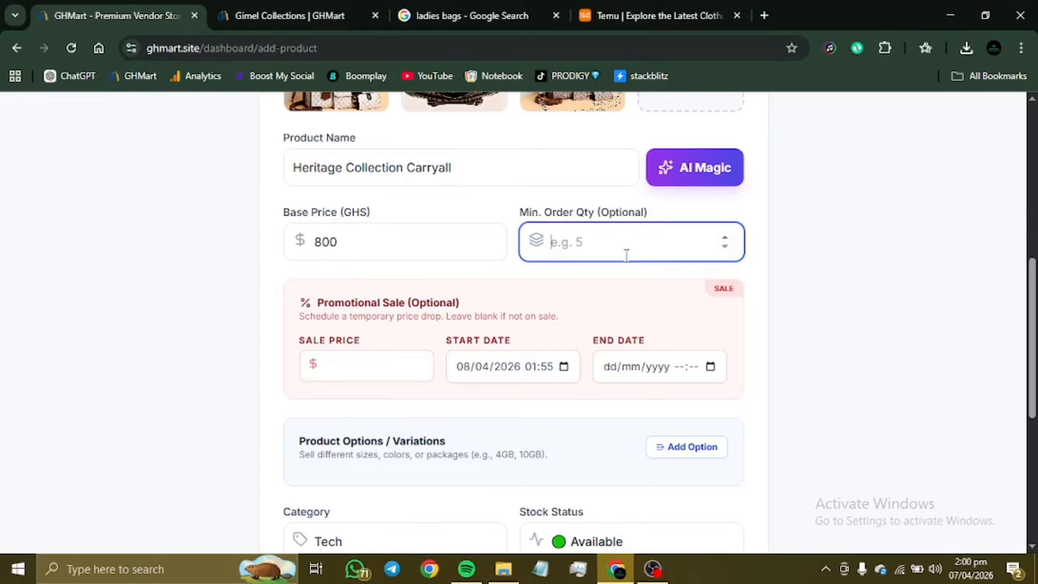
pyautogui.scroll(-2, 626, 254)
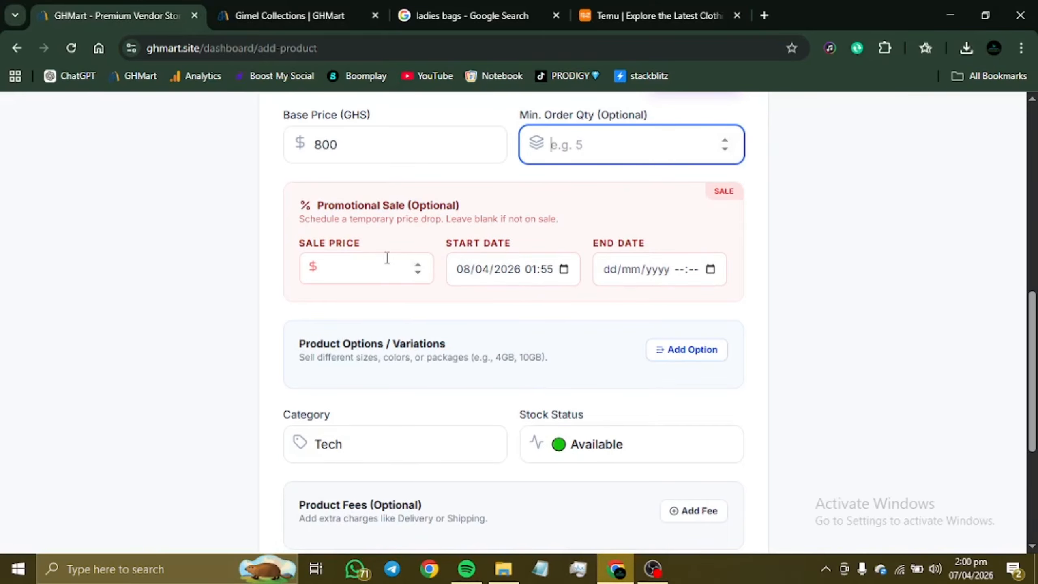
pyautogui.moveTo(346, 268); pyautogui.dragTo(283, 269)
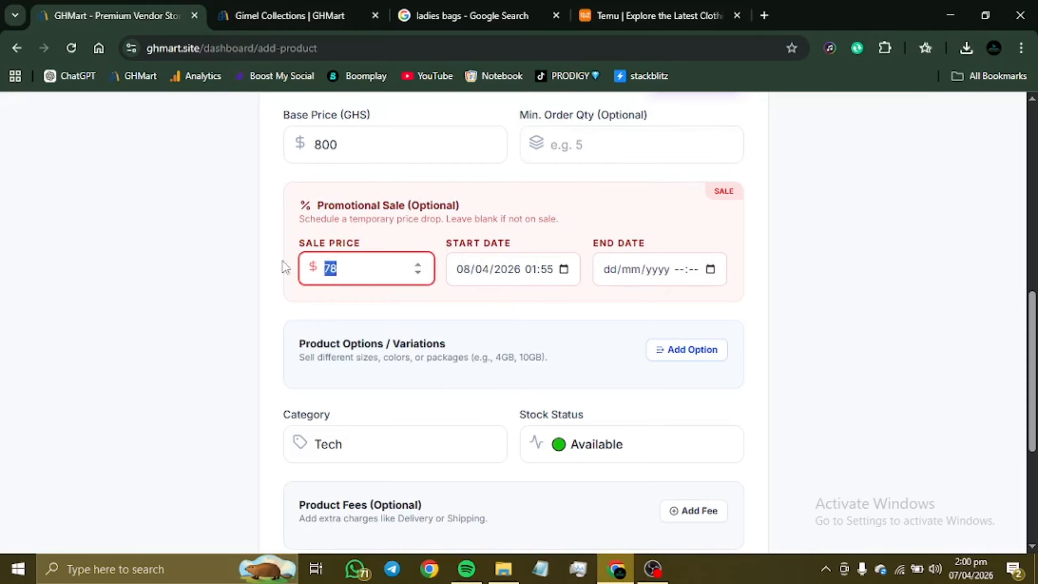
pyautogui.press('BackSpace')
pyautogui.click(882, 313)
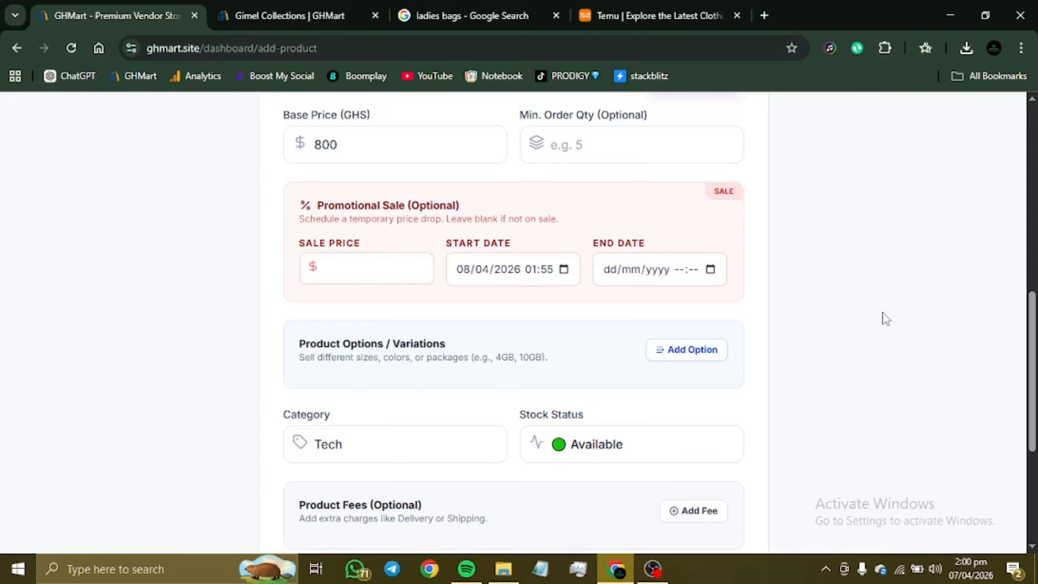
pyautogui.click(664, 355)
pyautogui.scroll(-4, 665, 357)
pyautogui.scroll(1, 695, 283)
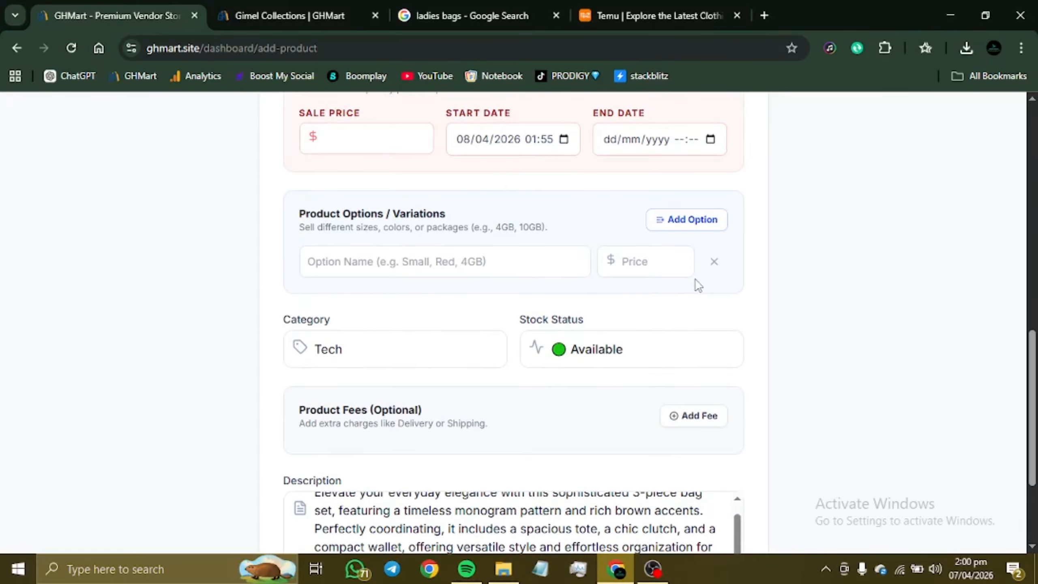
pyautogui.click(711, 262)
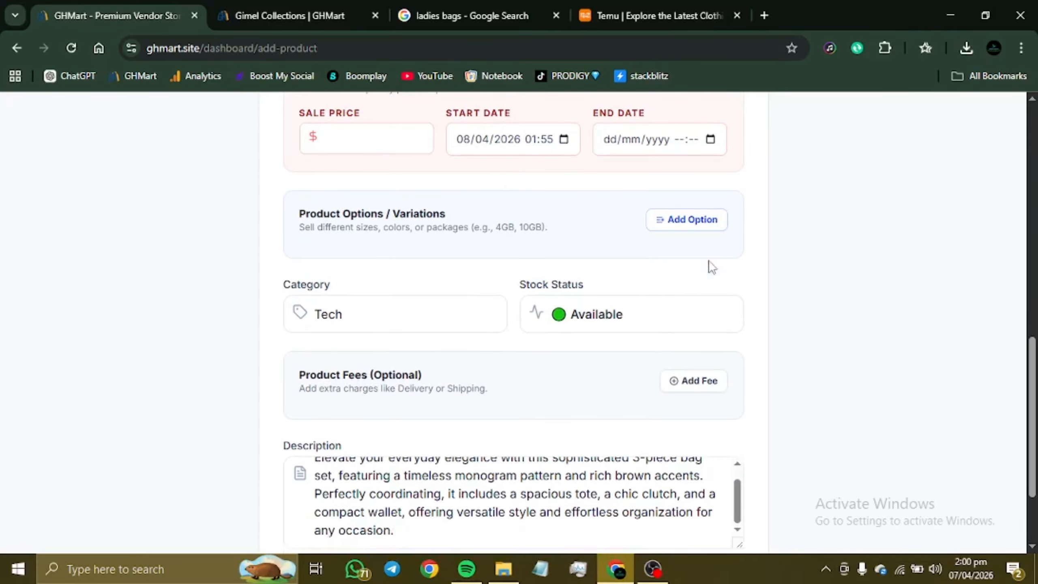
# Set the product's category to Luxury HandBags and keep its stock status as Available.
pyautogui.click(384, 313)
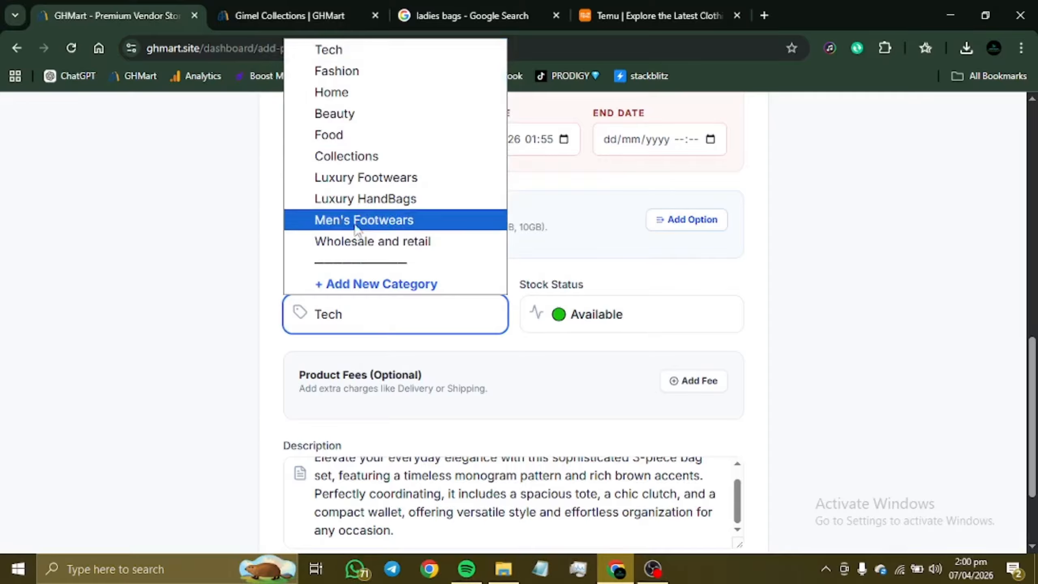
pyautogui.click(352, 204)
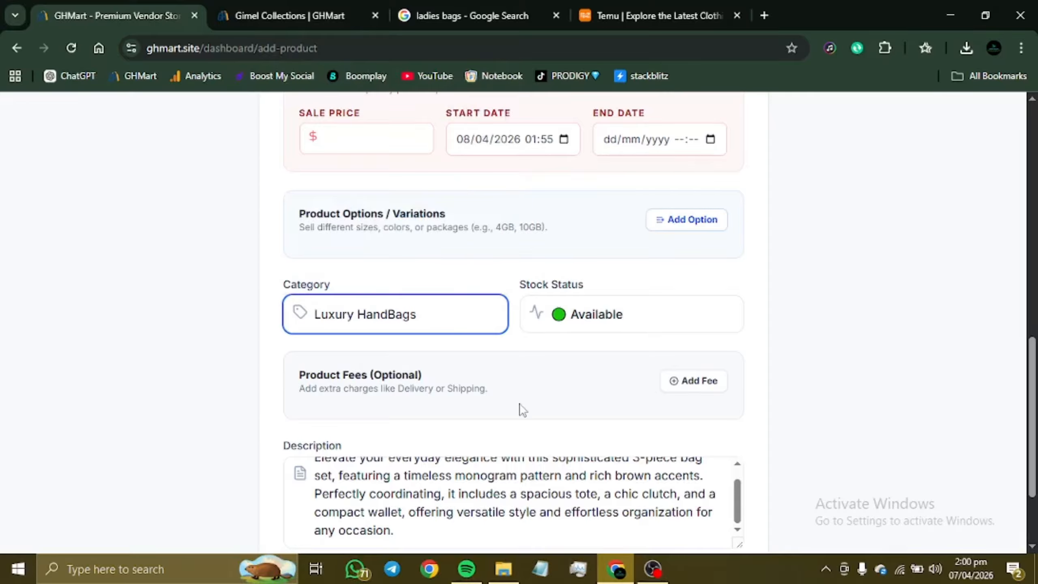
pyautogui.click(645, 327)
pyautogui.click(645, 325)
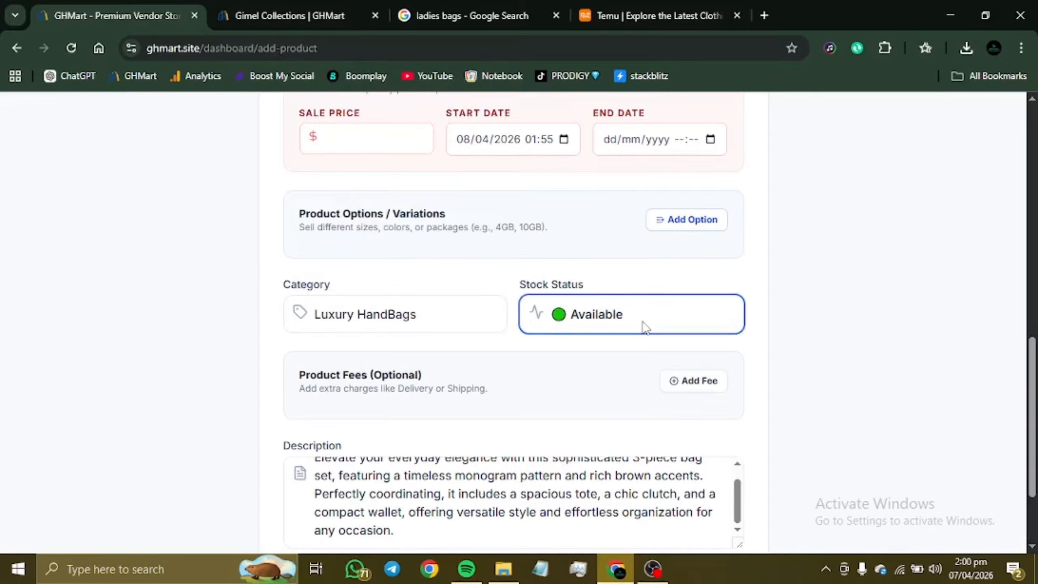
# Add a product fee named Packaging Fee with an amount of 15.
pyautogui.scroll(-3, 646, 319)
pyautogui.click(697, 258)
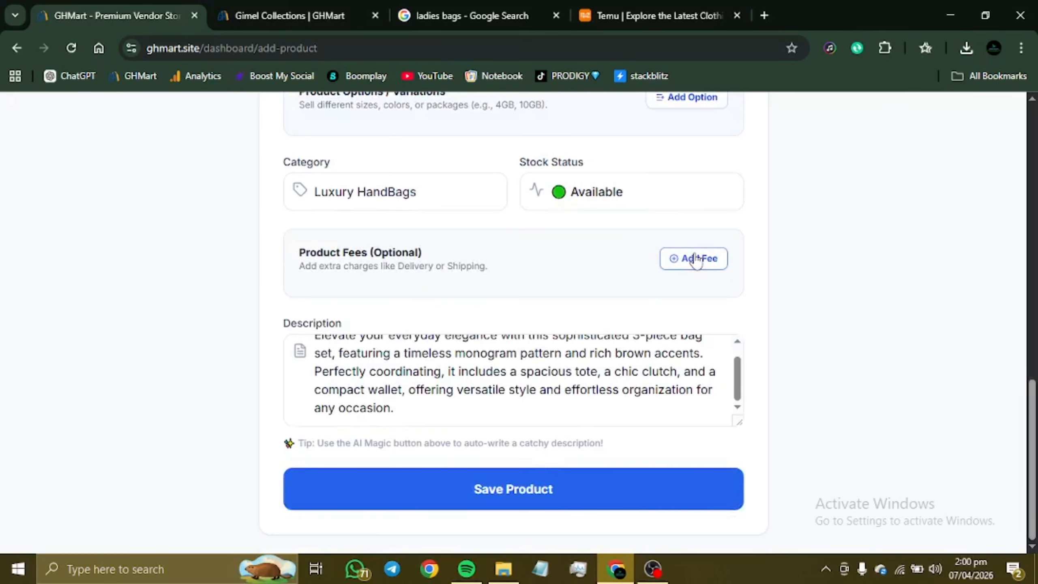
pyautogui.click(411, 300)
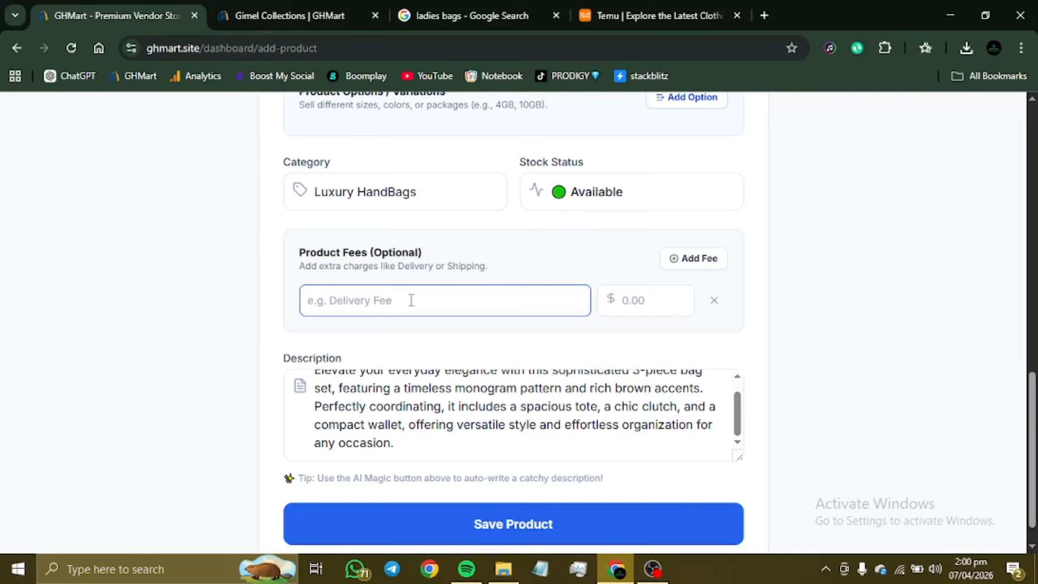
pyautogui.write('P')
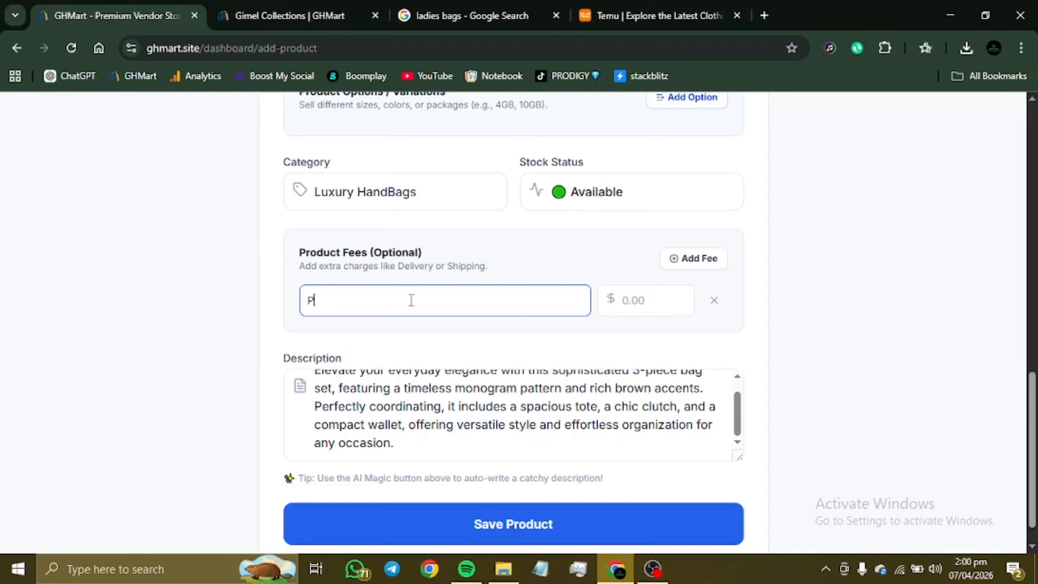
pyautogui.write('ackaging Fee')
pyautogui.click(650, 310)
pyautogui.write('150')
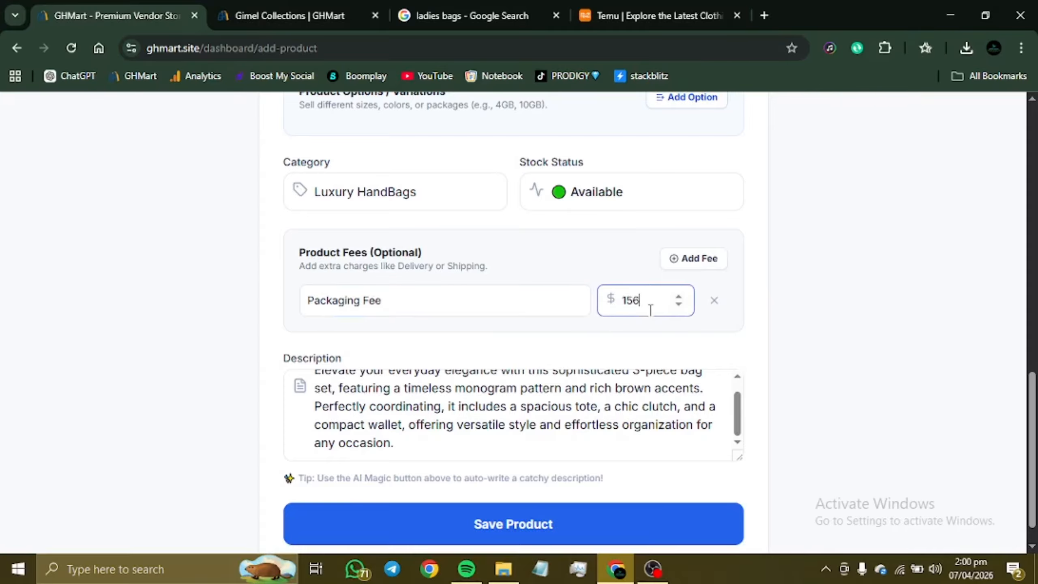
pyautogui.press('BackSpace')
pyautogui.scroll(-1, 598, 399)
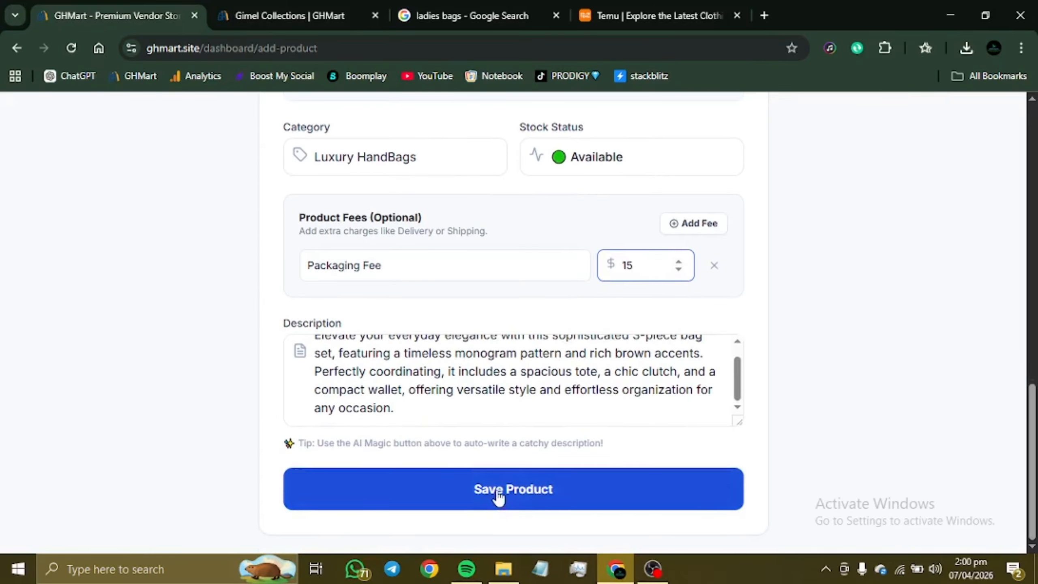
# Save the new product and acknowledge the confirmation message.
pyautogui.click(498, 494)
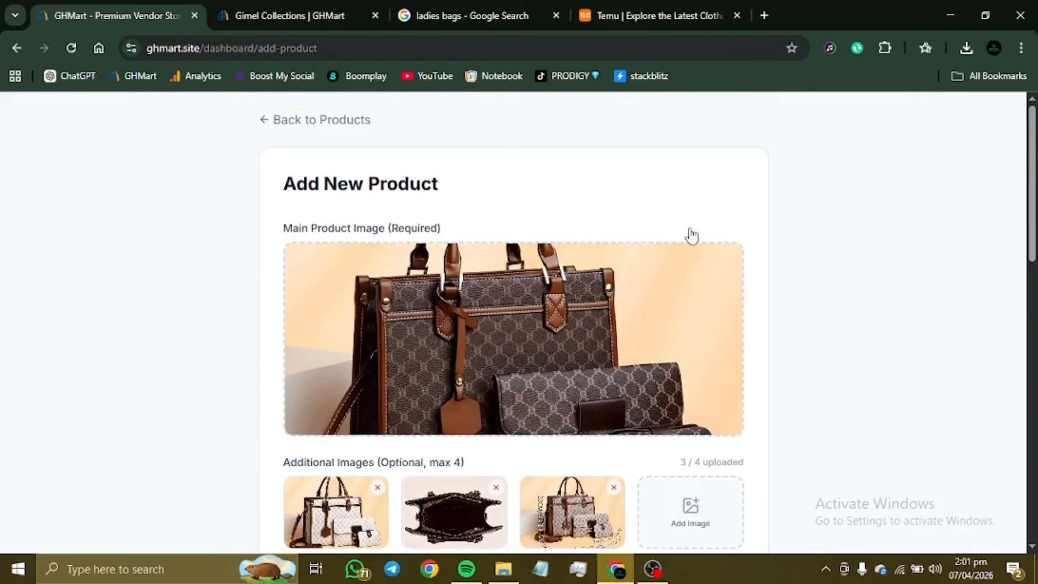
pyautogui.scroll(-15, 692, 236)
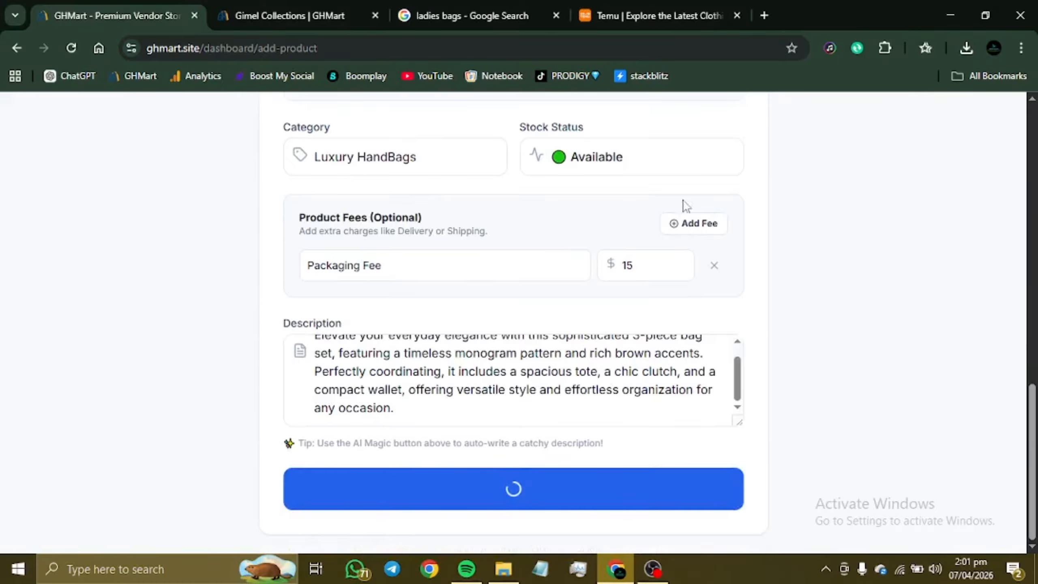
pyautogui.click(653, 569)
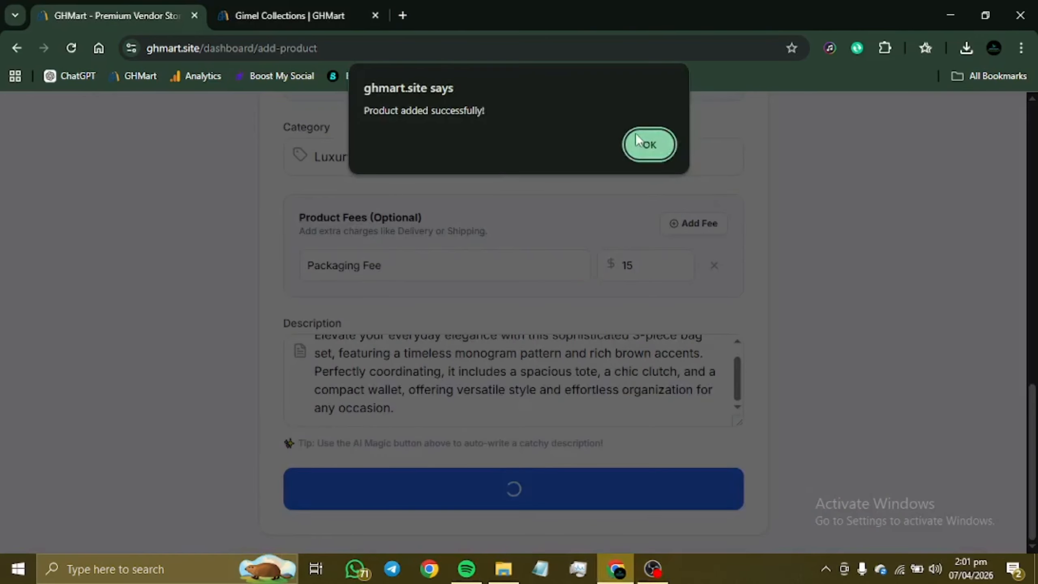
pyautogui.click(649, 145)
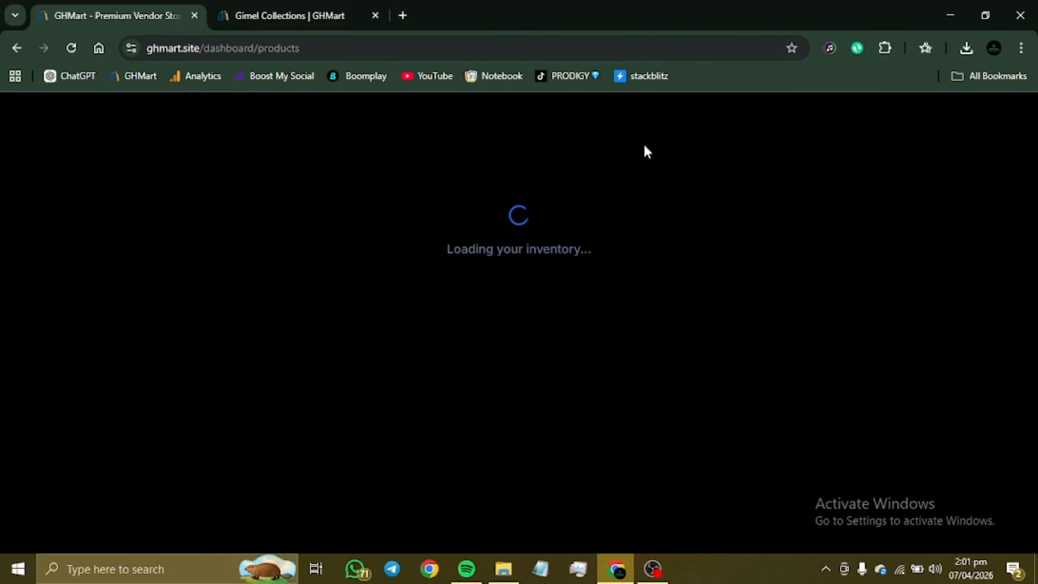
# Mark the Heritage Collection Carryall as a featured product in the product inventory.
pyautogui.scroll(-4, 555, 352)
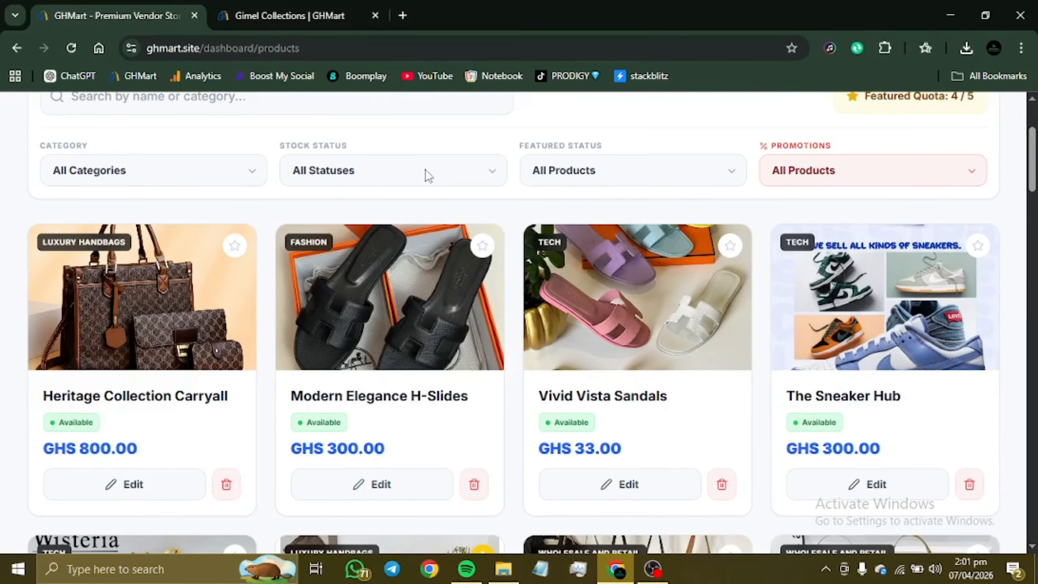
pyautogui.scroll(1, 425, 174)
pyautogui.scroll(-1, 425, 175)
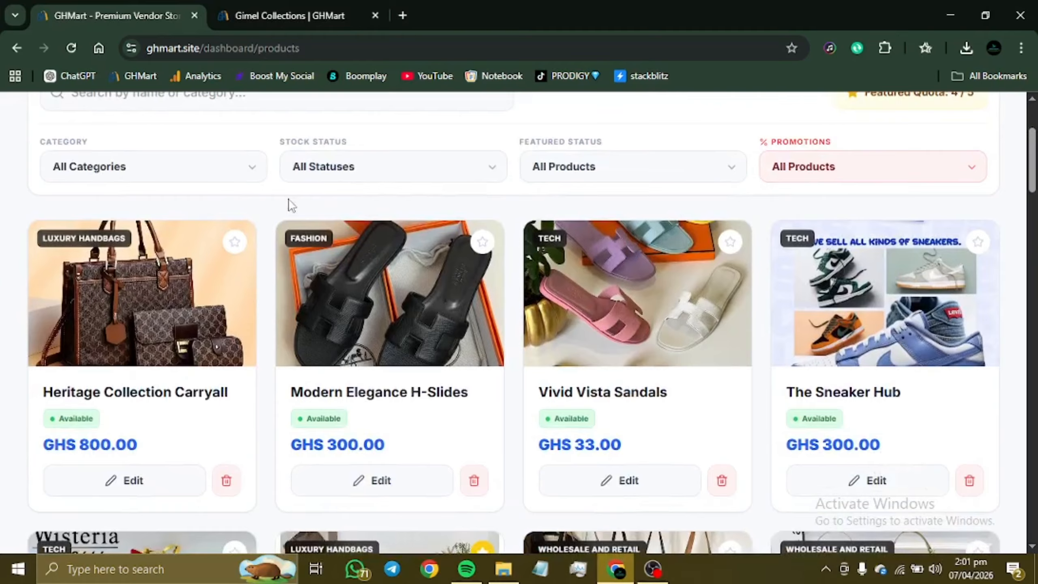
pyautogui.click(235, 245)
# Reload the Gimel Collections storefront and check its Top Picks for the new bag.
pyautogui.click(286, 11)
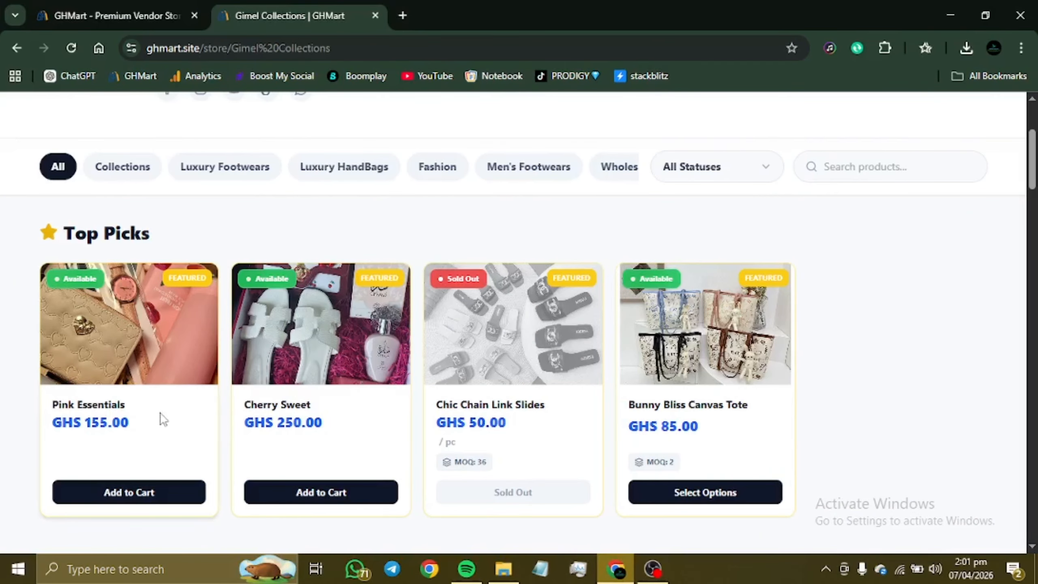
pyautogui.click(67, 48)
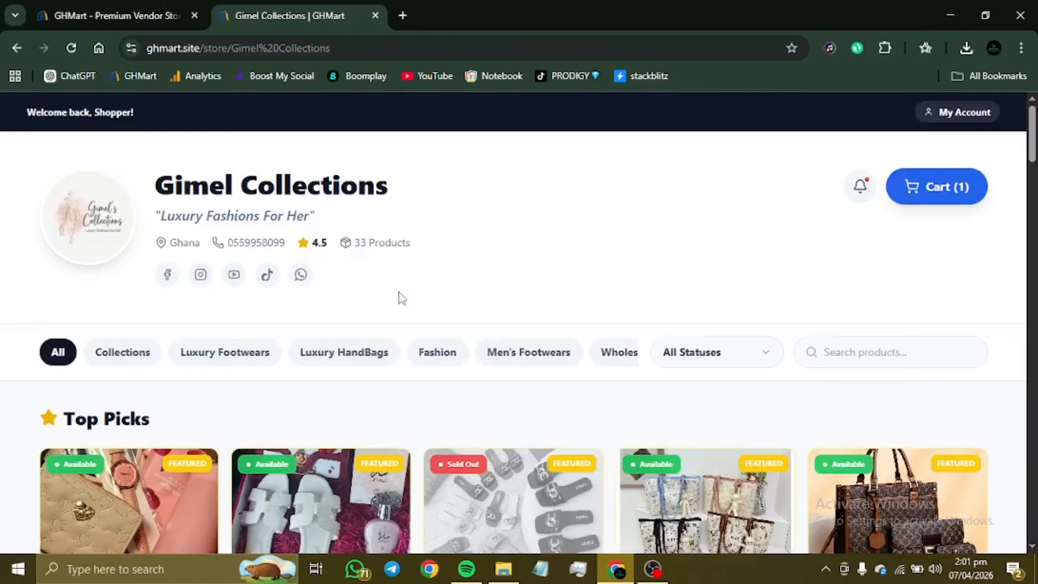
pyautogui.scroll(-5, 401, 294)
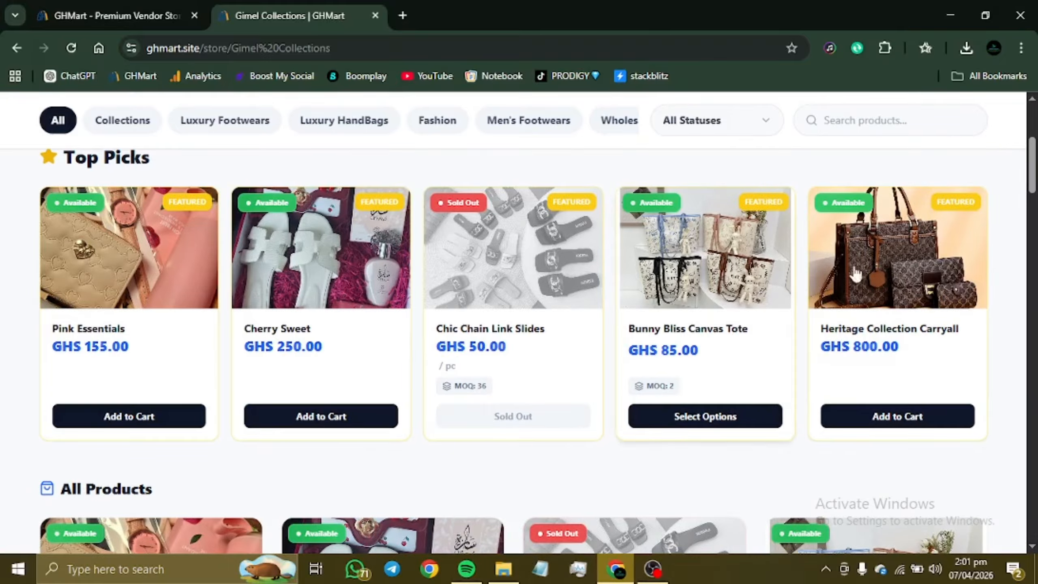
# Examine the Heritage Collection Carryall's storefront details, including its description, packaging fee and price, and close them.
pyautogui.click(892, 269)
pyautogui.scroll(-1, 662, 343)
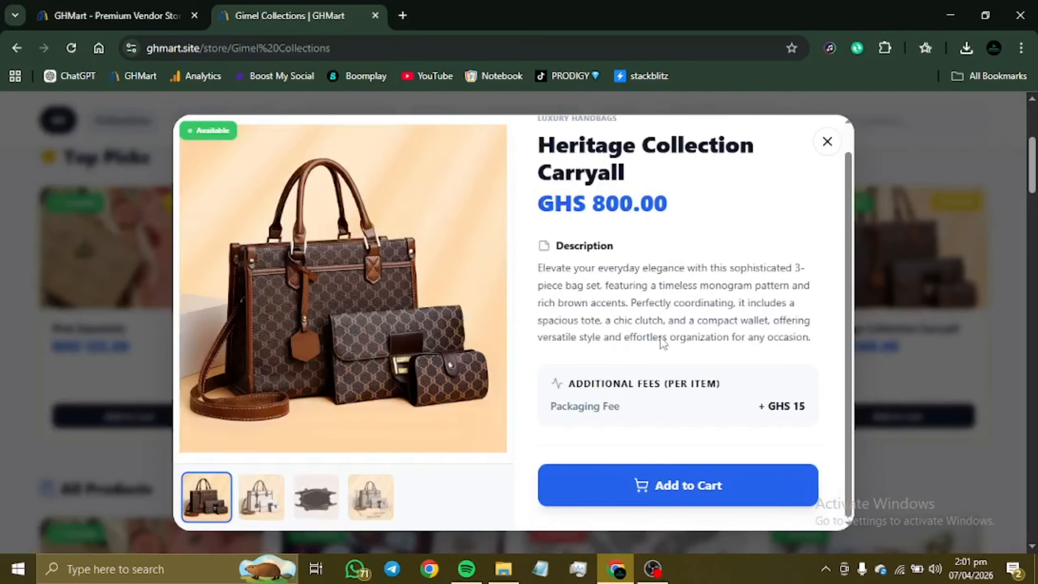
pyautogui.scroll(1, 662, 337)
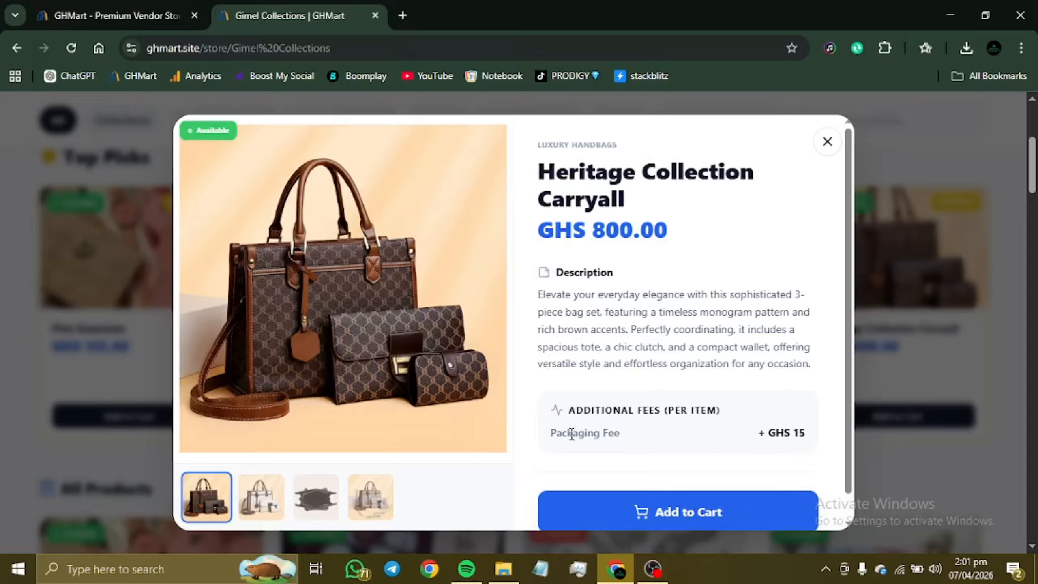
pyautogui.moveTo(568, 433); pyautogui.dragTo(825, 426)
pyautogui.scroll(-1, 663, 370)
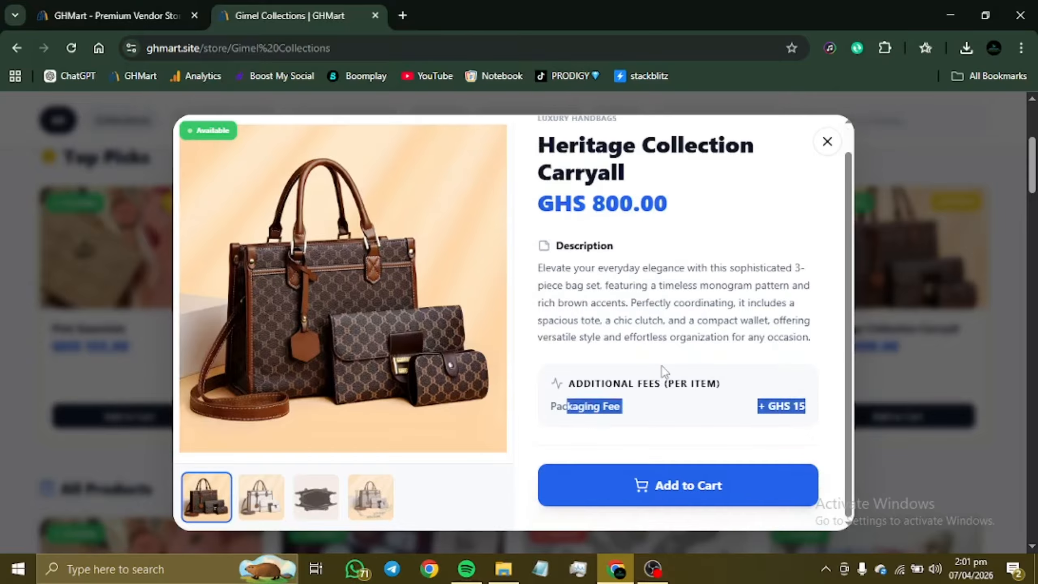
pyautogui.click(659, 375)
pyautogui.moveTo(552, 224); pyautogui.dragTo(698, 231)
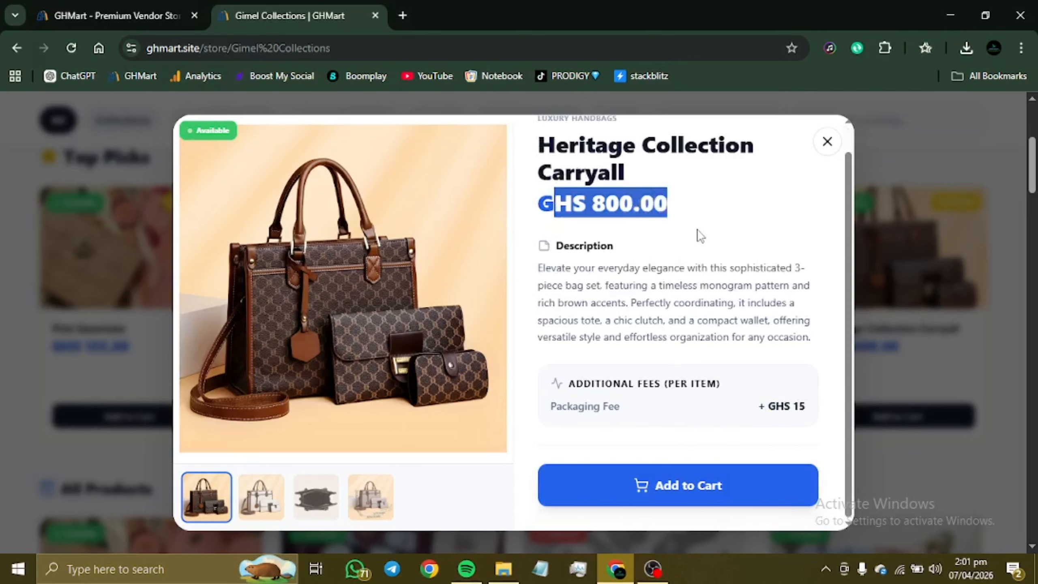
pyautogui.click(827, 141)
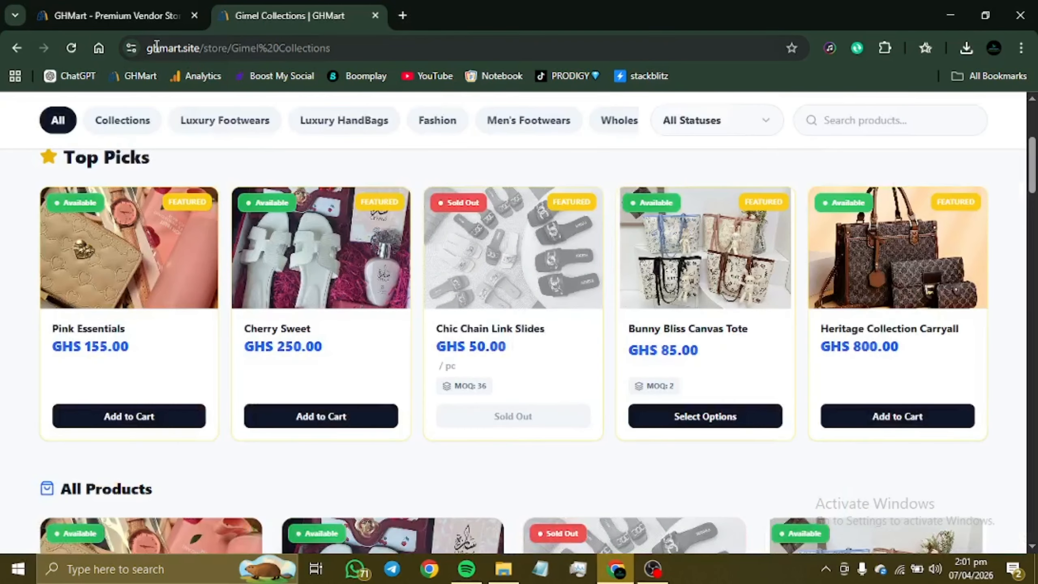
# Return to the dashboard's product inventory and open the Heritage Collection Carryall for editing.
pyautogui.click(141, 17)
pyautogui.scroll(-1, 158, 455)
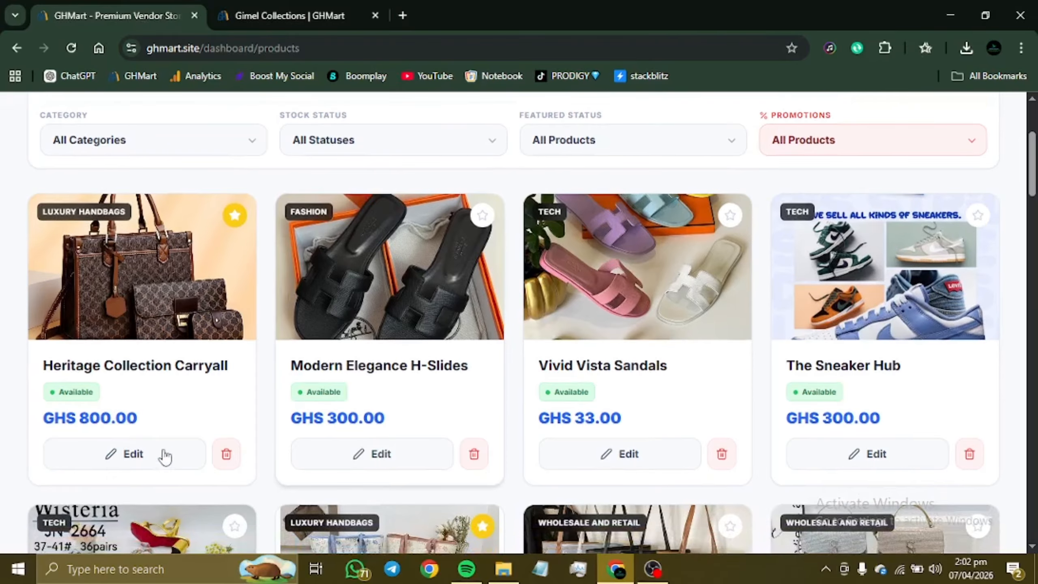
pyautogui.click(152, 457)
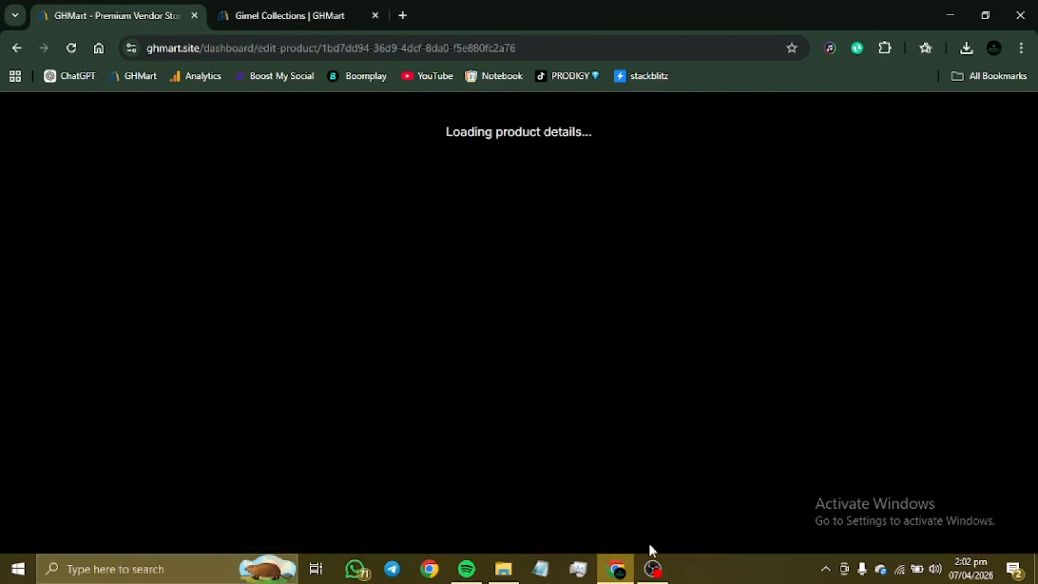
# Set the start date of the Heritage Collection Carryall's promotional sale to 07/04/2026.
pyautogui.scroll(-10, 809, 434)
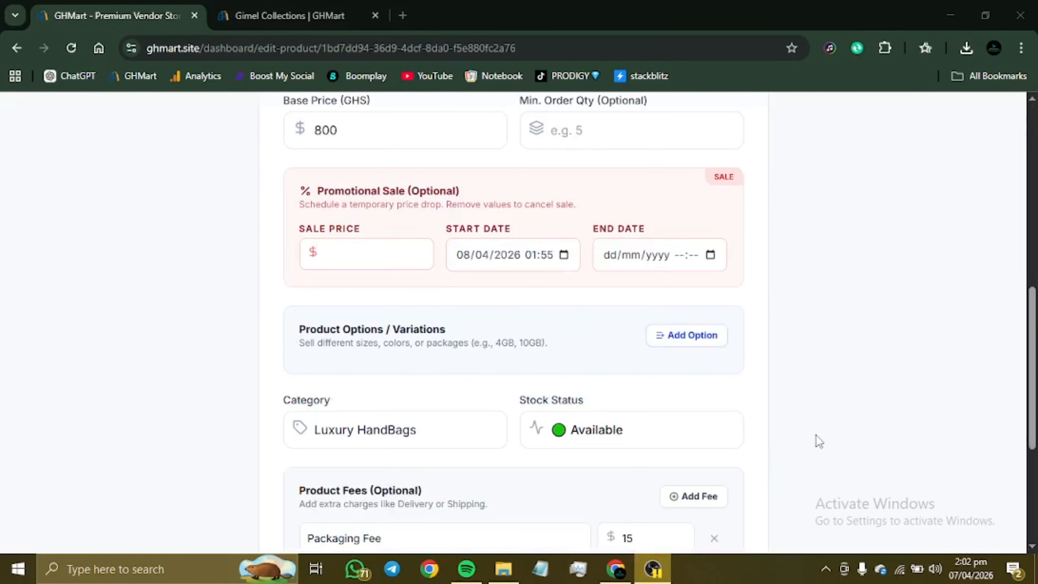
pyautogui.click(509, 256)
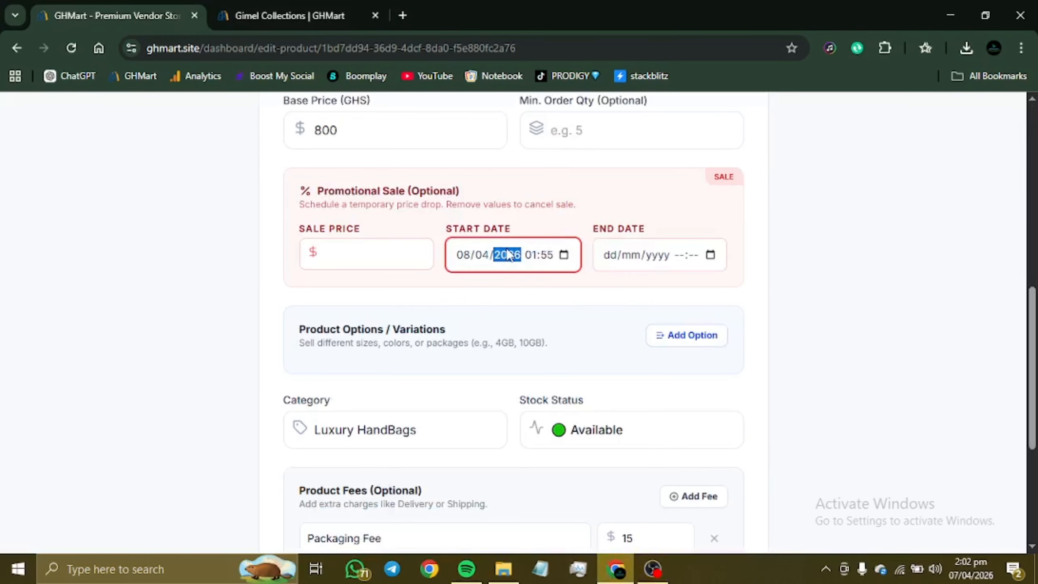
pyautogui.click(553, 255)
pyautogui.click(630, 261)
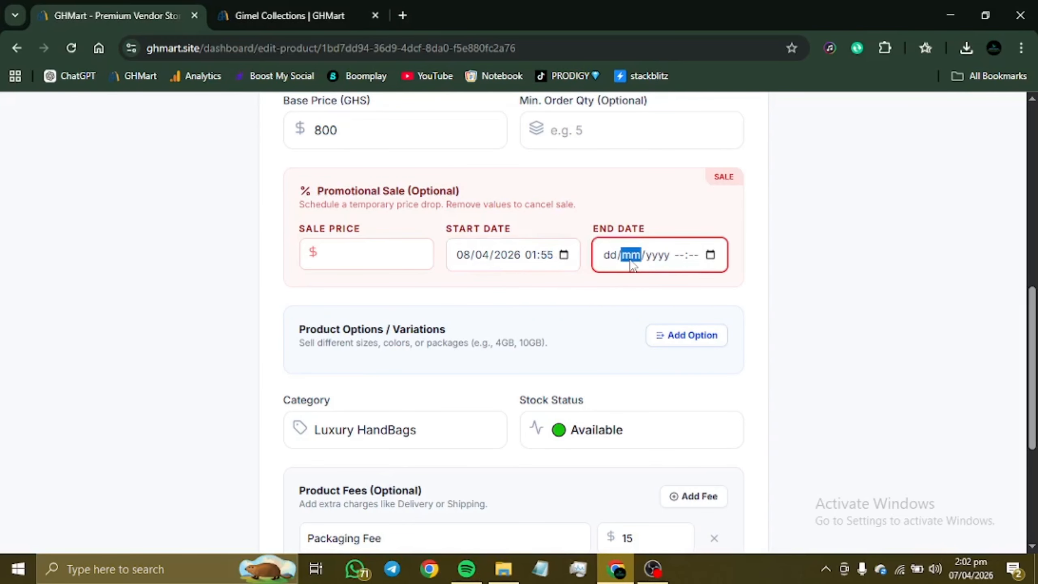
pyautogui.click(470, 256)
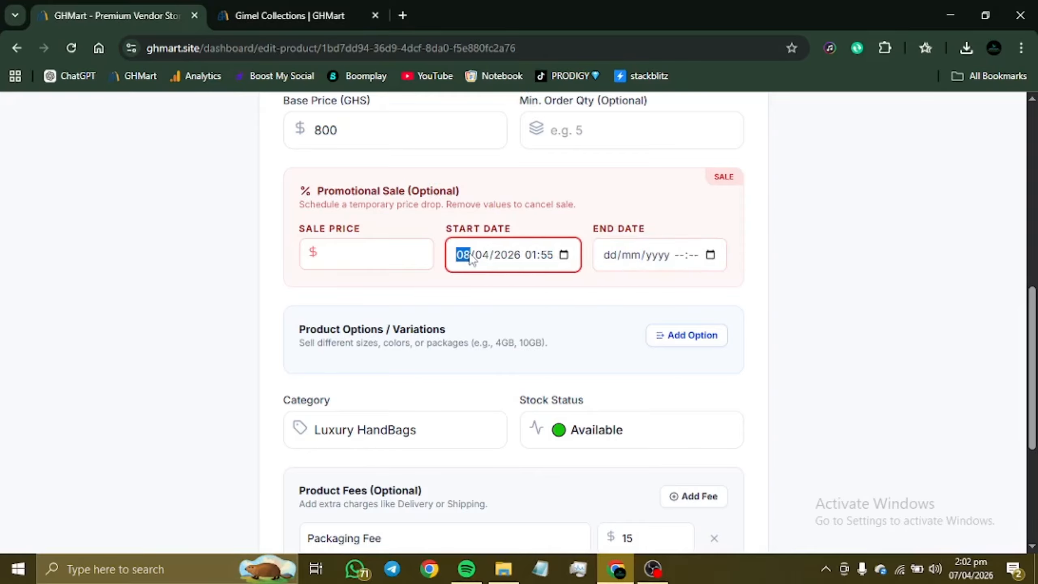
pyautogui.write('07')
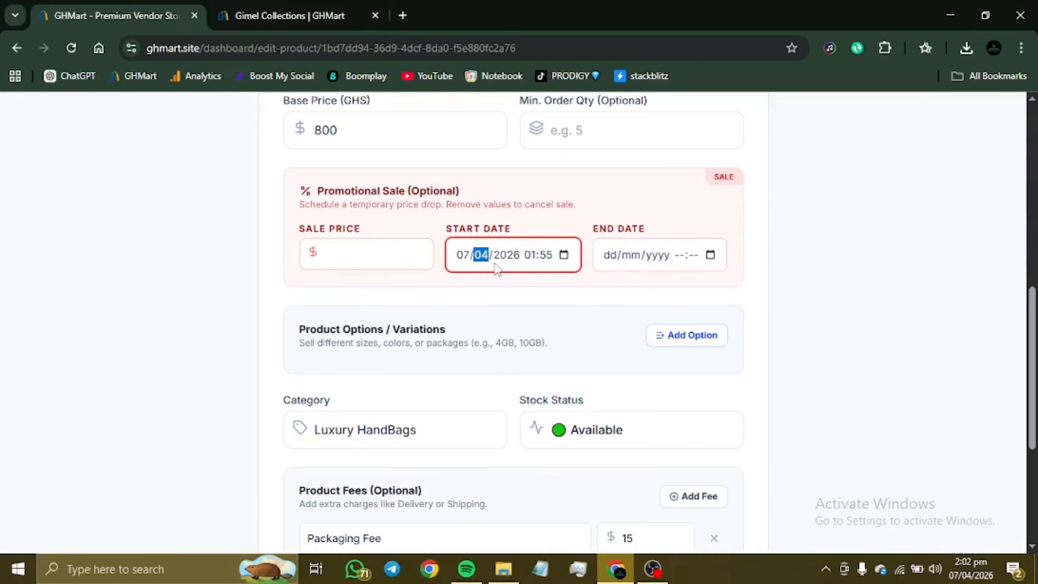
# Set the promotional sale's end date to 09/04/2026 without a time and try to save the product.
pyautogui.click(638, 255)
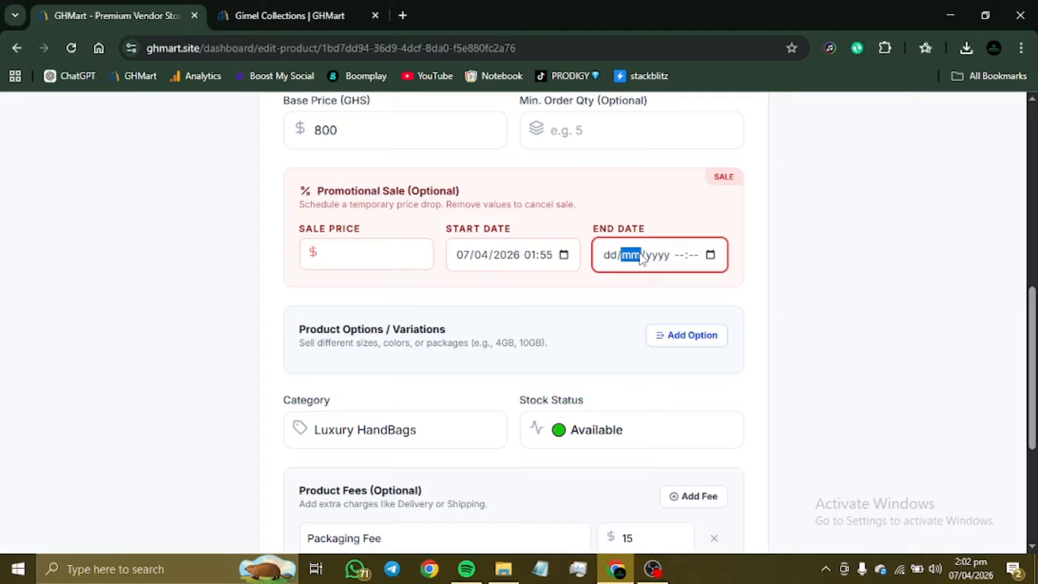
pyautogui.click(611, 257)
pyautogui.write('09/')
pyautogui.write('04/')
pyautogui.write('2026')
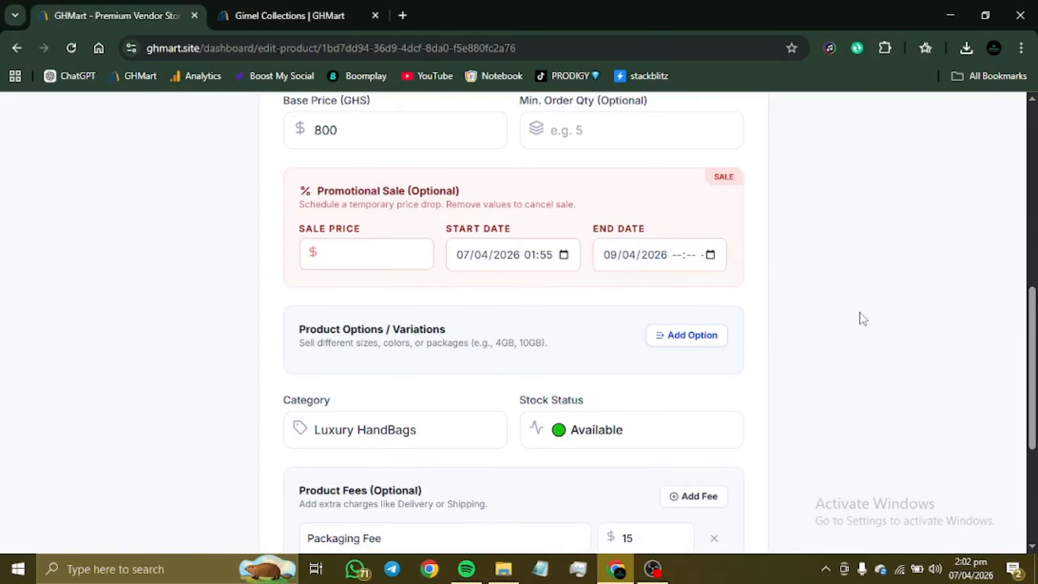
pyautogui.scroll(-5, 860, 315)
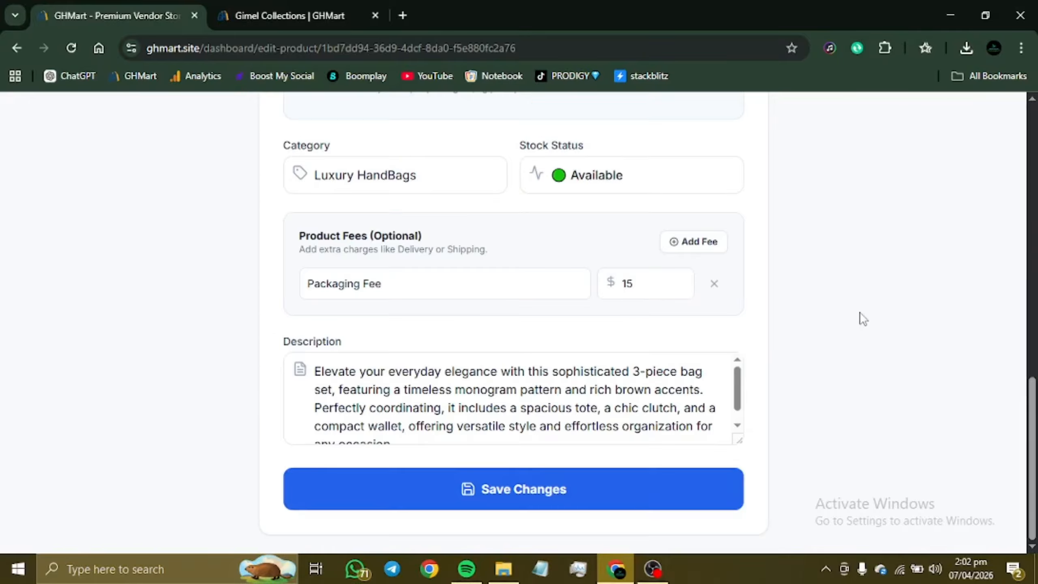
pyautogui.click(492, 489)
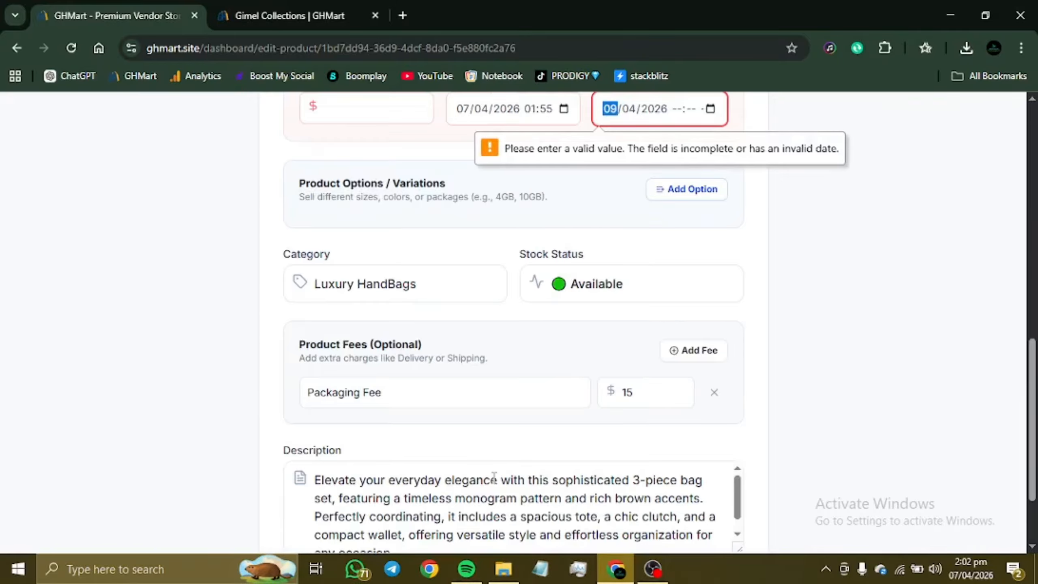
# Set the promotional sale's end to 08/04/2026 02:02 am and try to save the product.
pyautogui.scroll(1, 674, 151)
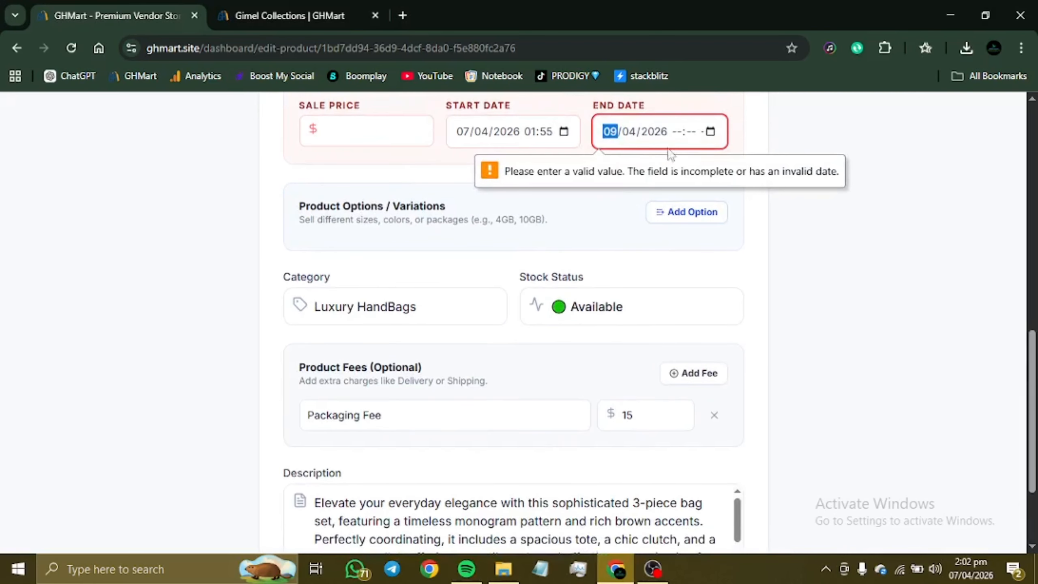
pyautogui.click(710, 131)
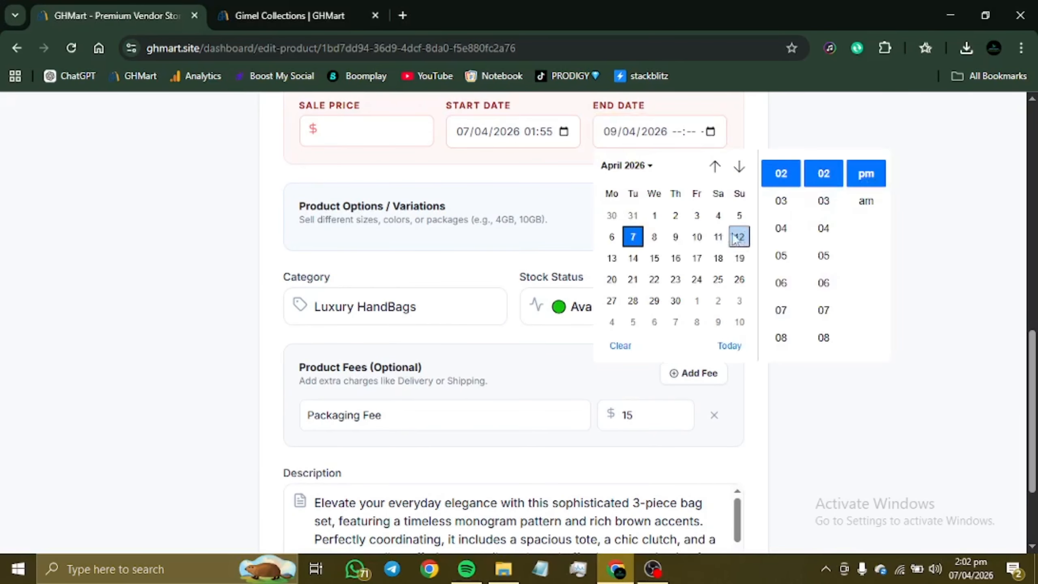
pyautogui.click(654, 238)
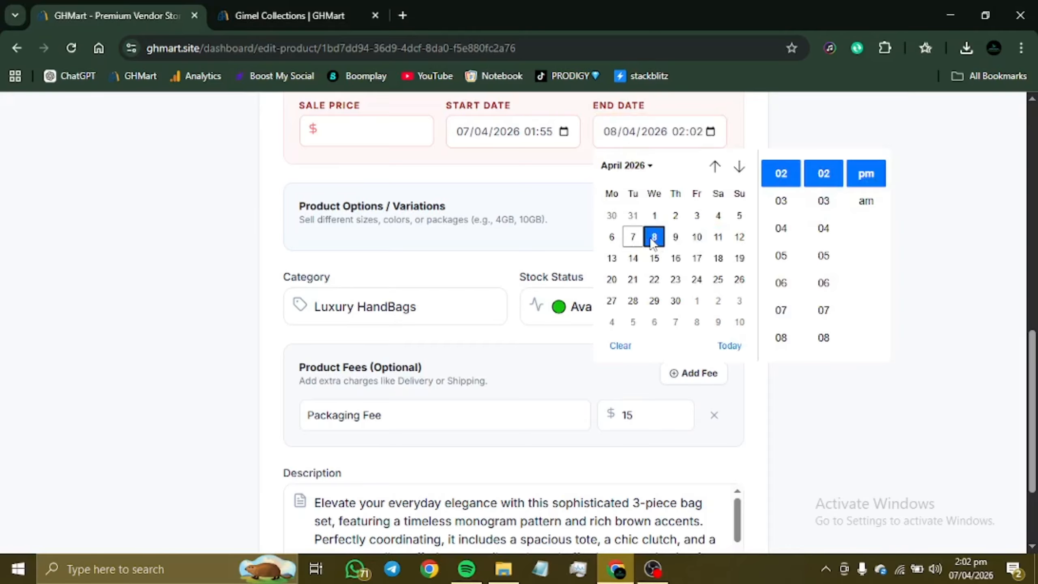
pyautogui.click(859, 194)
pyautogui.click(820, 408)
pyautogui.scroll(-3, 821, 408)
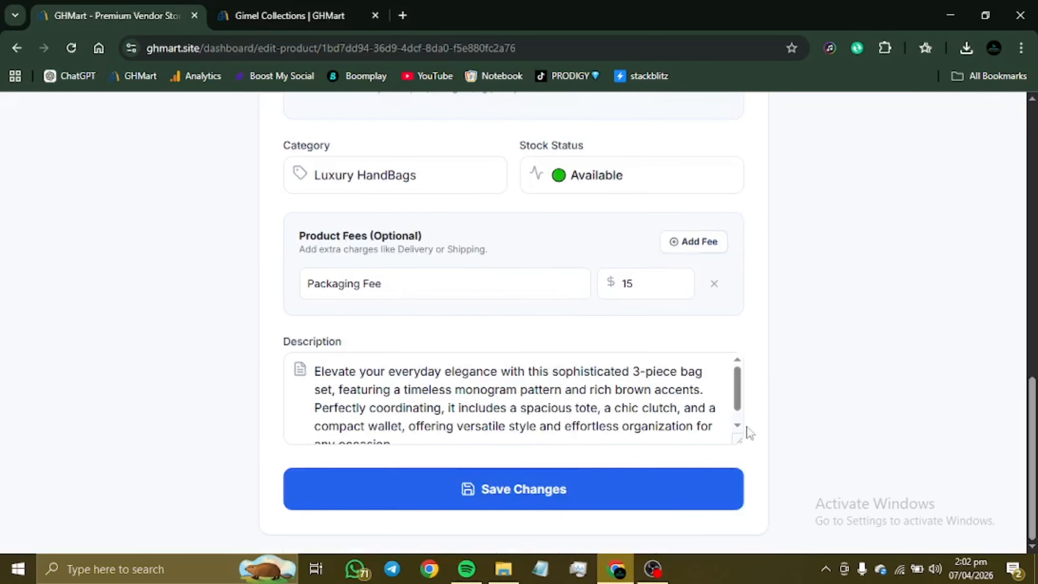
pyautogui.click(651, 492)
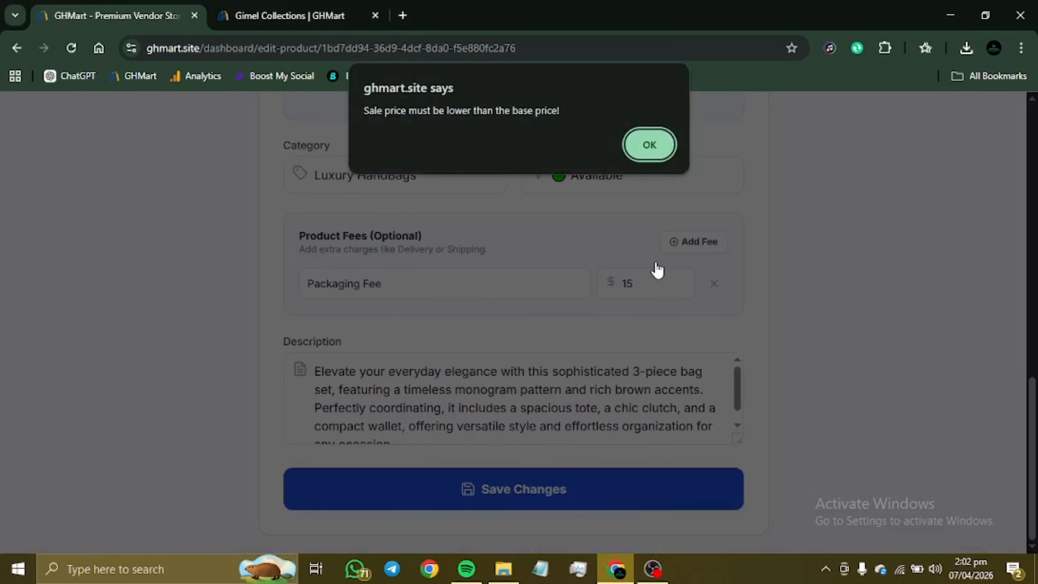
pyautogui.click(650, 145)
# Set the promotional sale price to 720 and save the product changes.
pyautogui.scroll(8, 653, 154)
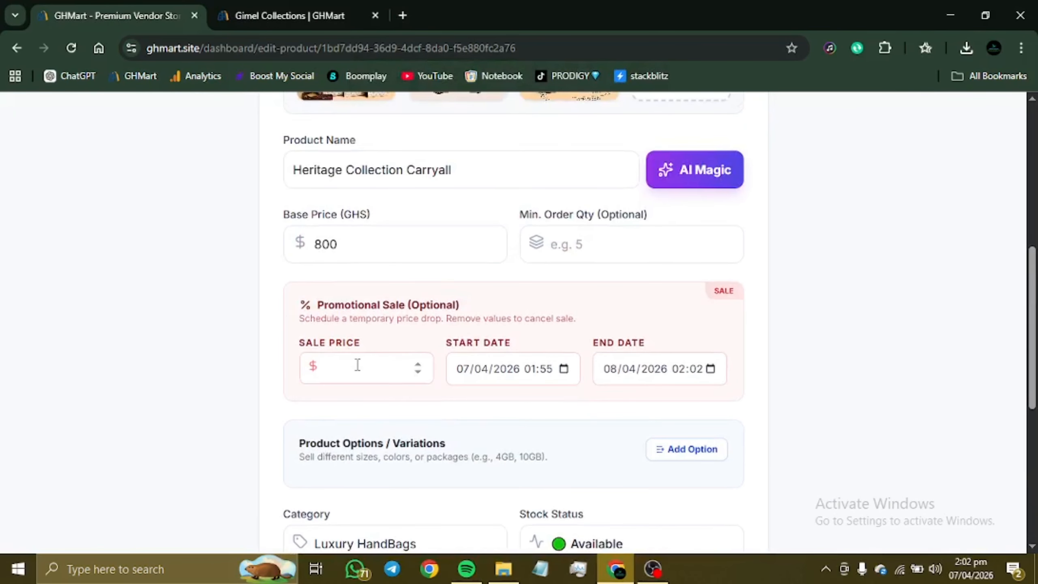
pyautogui.moveTo(357, 364); pyautogui.dragTo(291, 376)
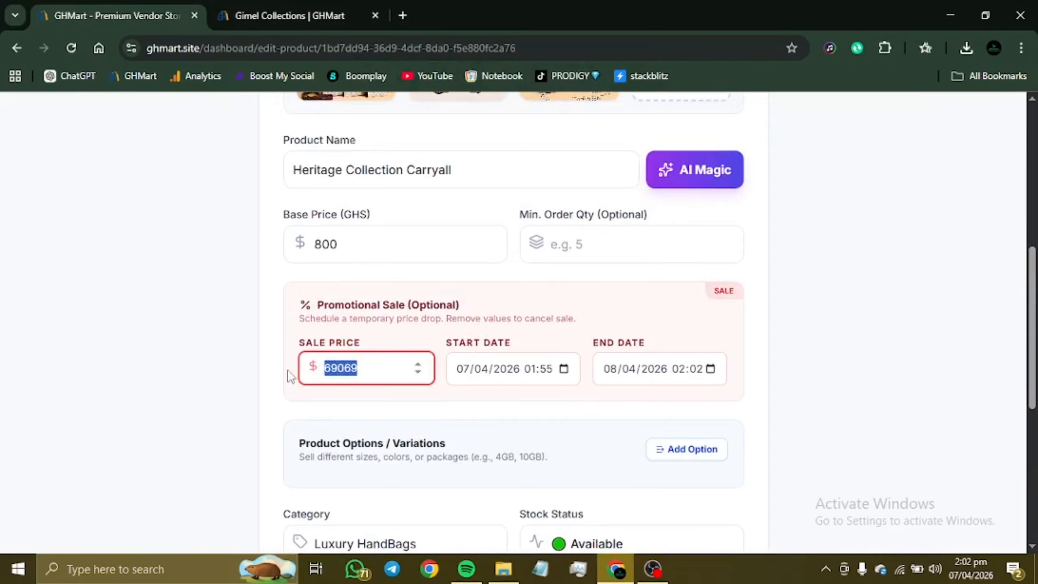
pyautogui.press('BackSpace')
pyautogui.scroll(-10, 477, 434)
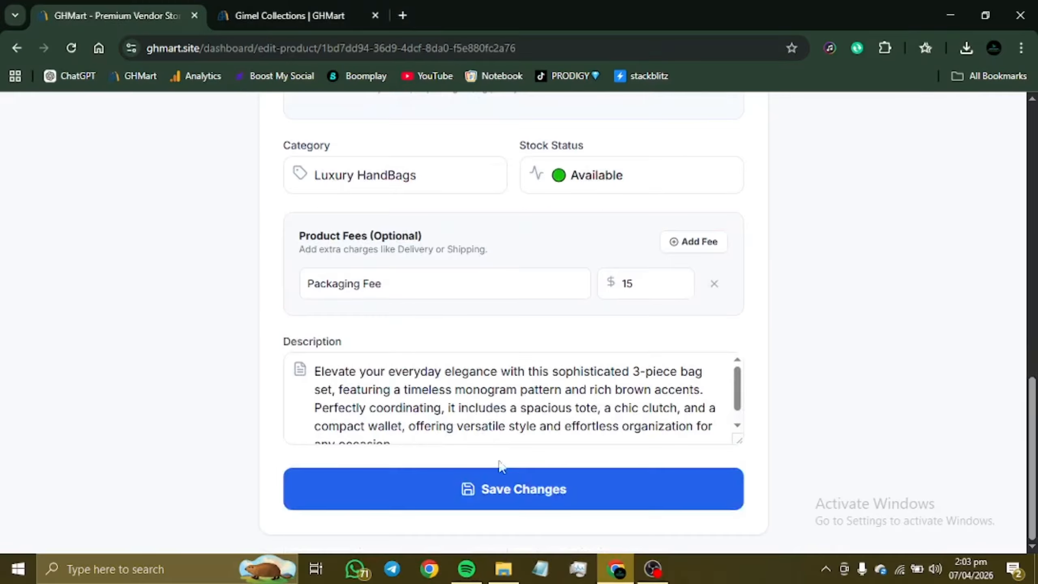
pyautogui.click(506, 487)
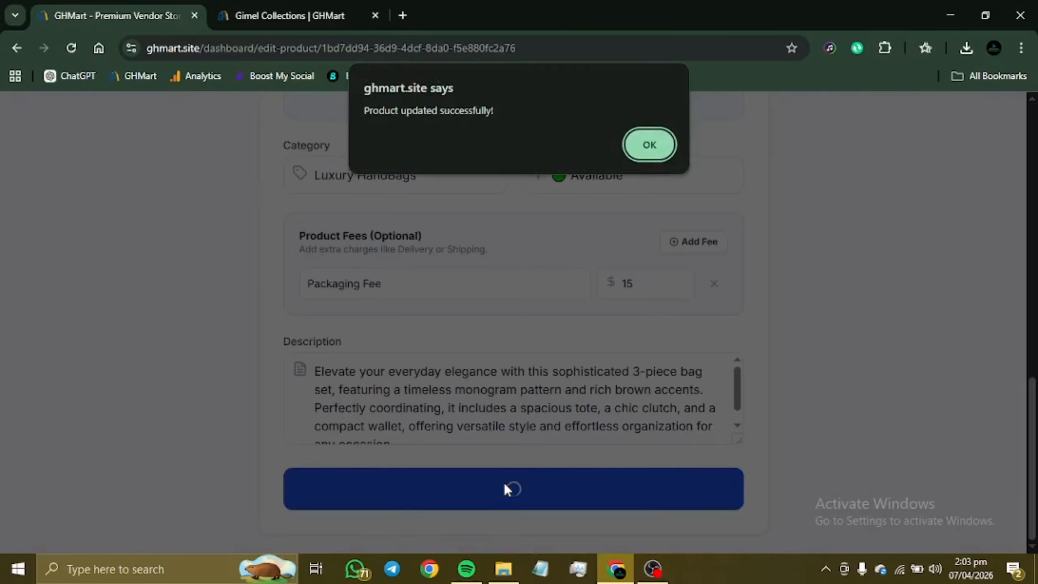
pyautogui.click(648, 147)
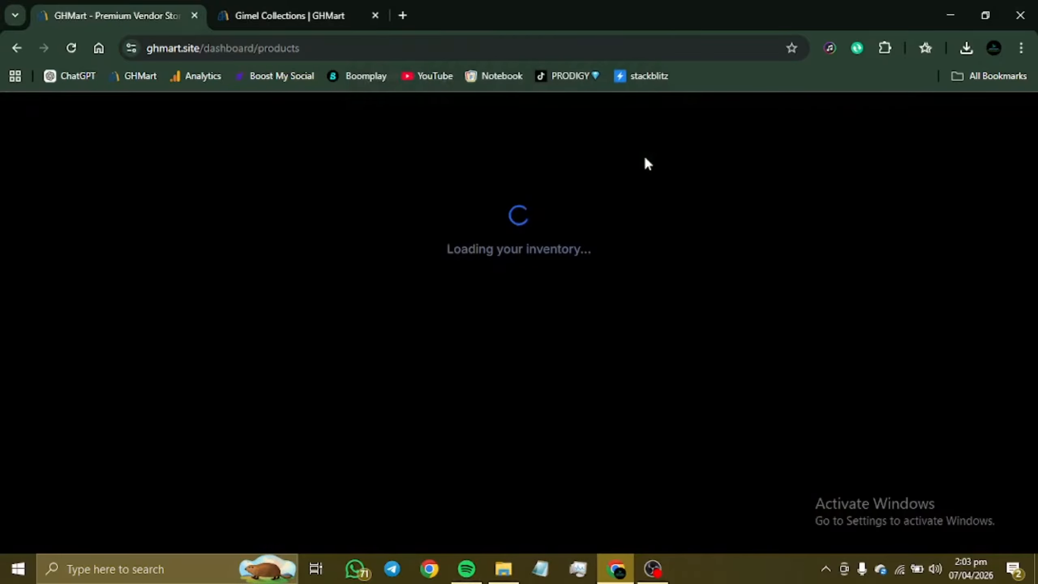
# Reload the Gimel Collections storefront and check the Heritage Collection Carryall's sale listing in Top Picks.
pyautogui.click(296, 12)
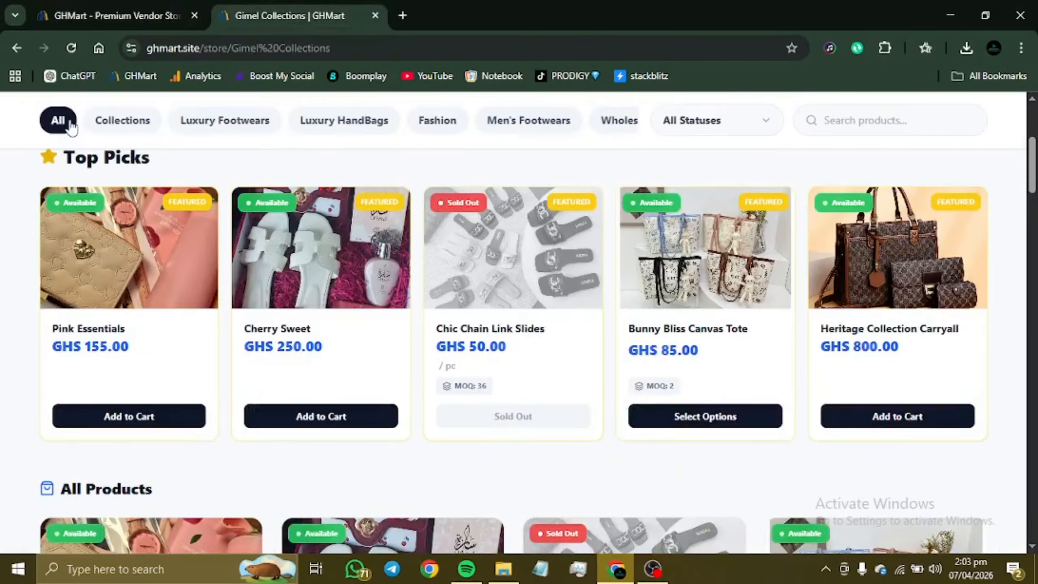
pyautogui.click(72, 48)
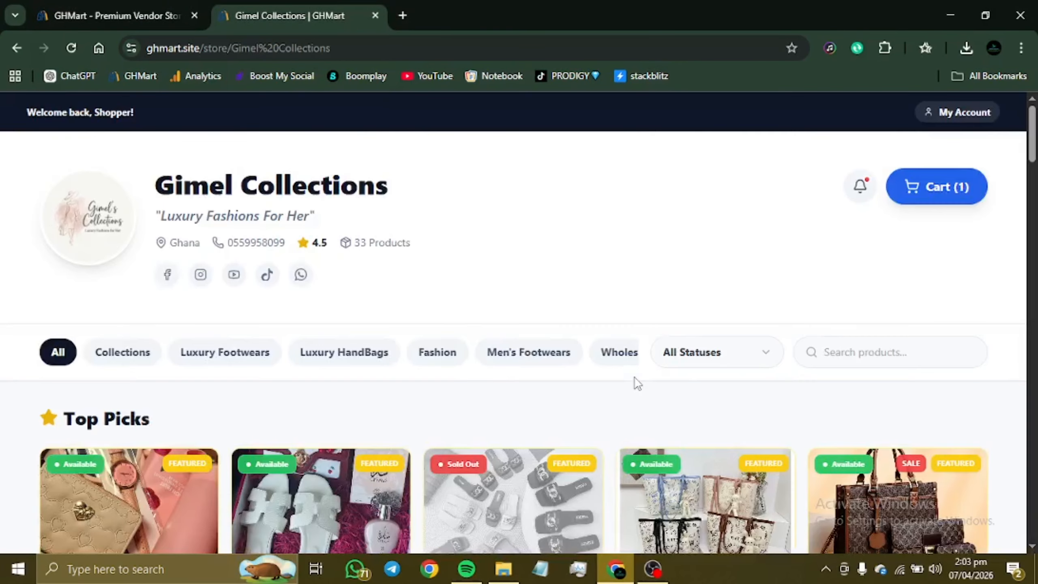
pyautogui.scroll(-5, 754, 397)
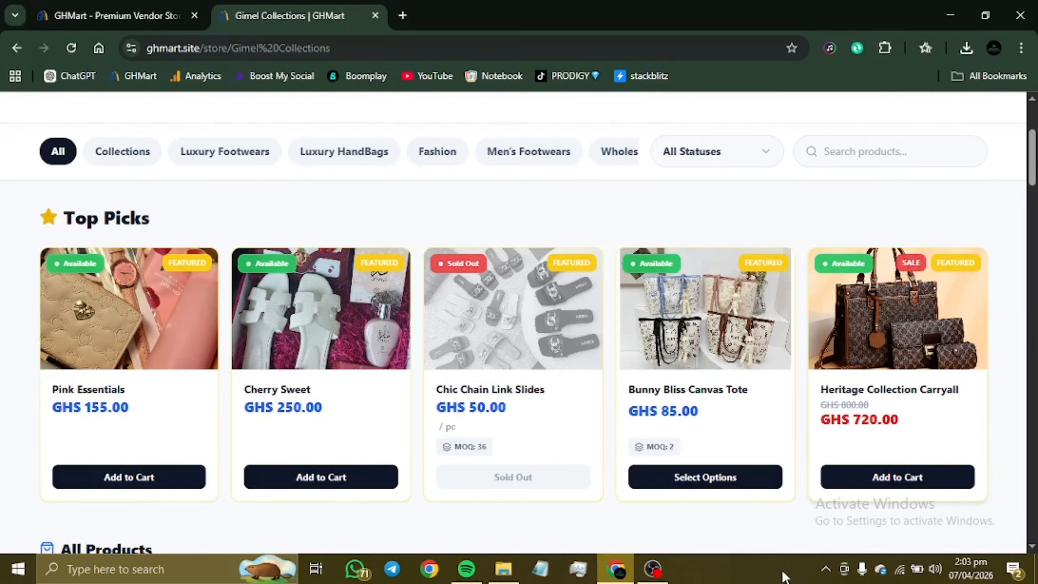
# Examine the Carryall's sale countdown and price in its storefront details, close them and look through All Products.
pyautogui.click(893, 360)
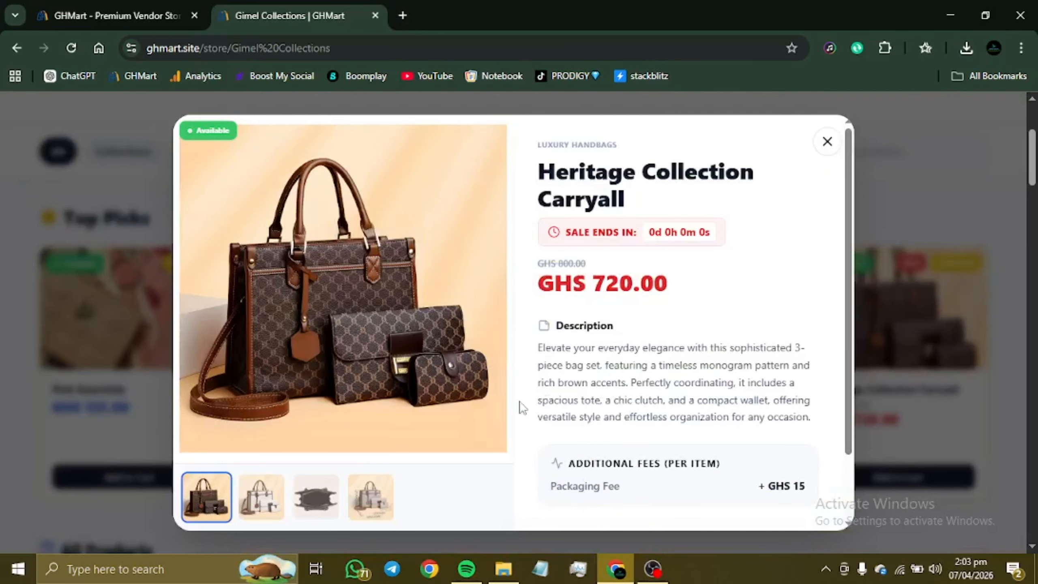
pyautogui.scroll(-3, 520, 408)
pyautogui.scroll(3, 520, 408)
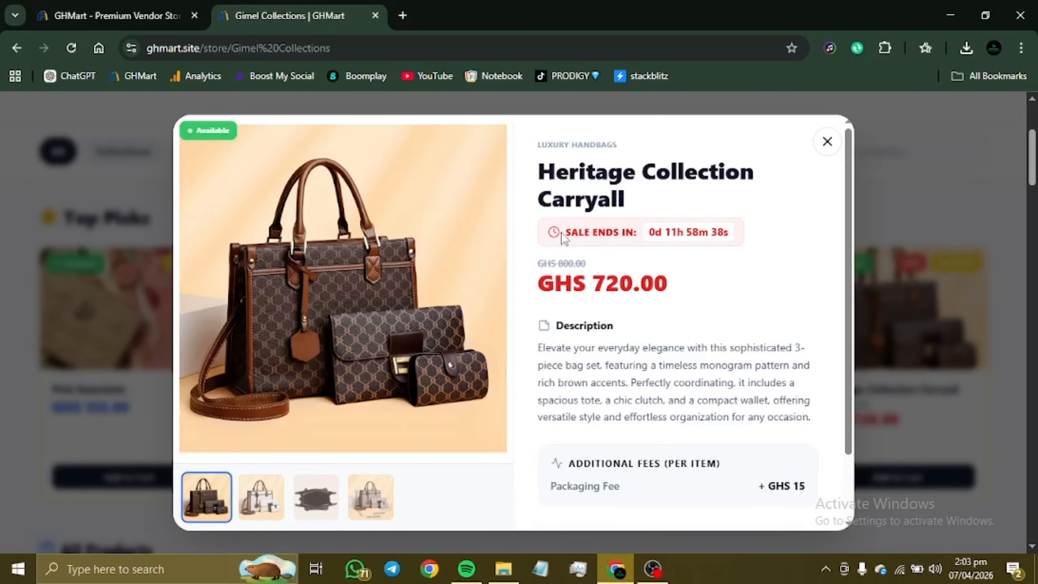
pyautogui.moveTo(561, 233); pyautogui.dragTo(625, 225)
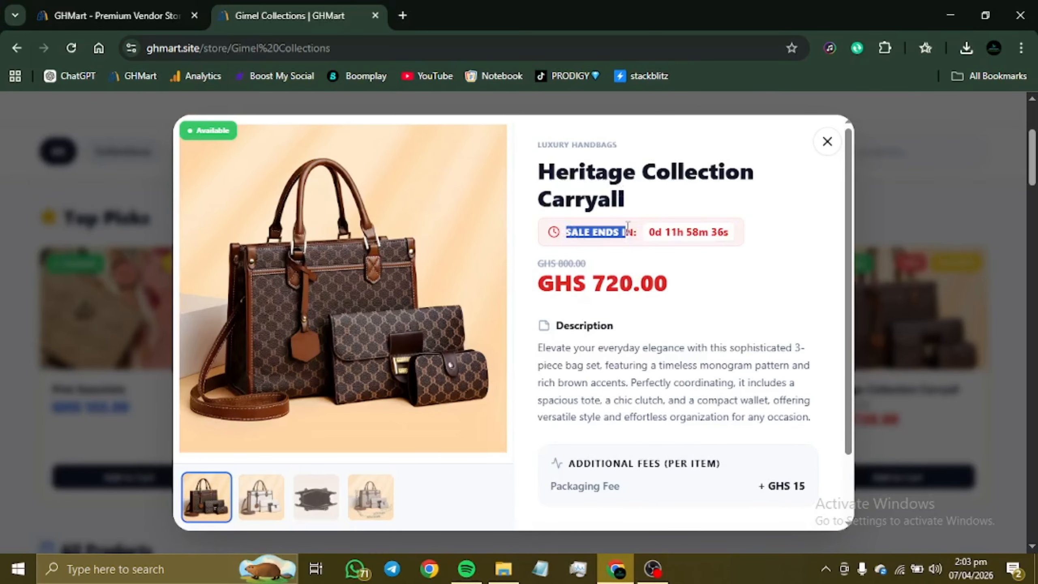
pyautogui.click(832, 154)
pyautogui.scroll(-10, 558, 418)
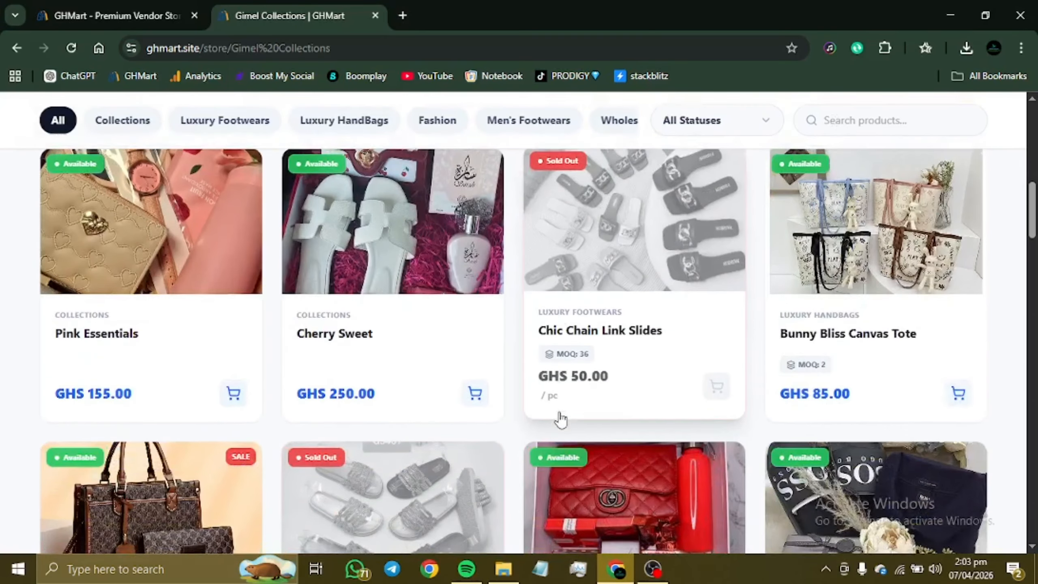
pyautogui.scroll(-5, 558, 418)
pyautogui.scroll(10, 558, 418)
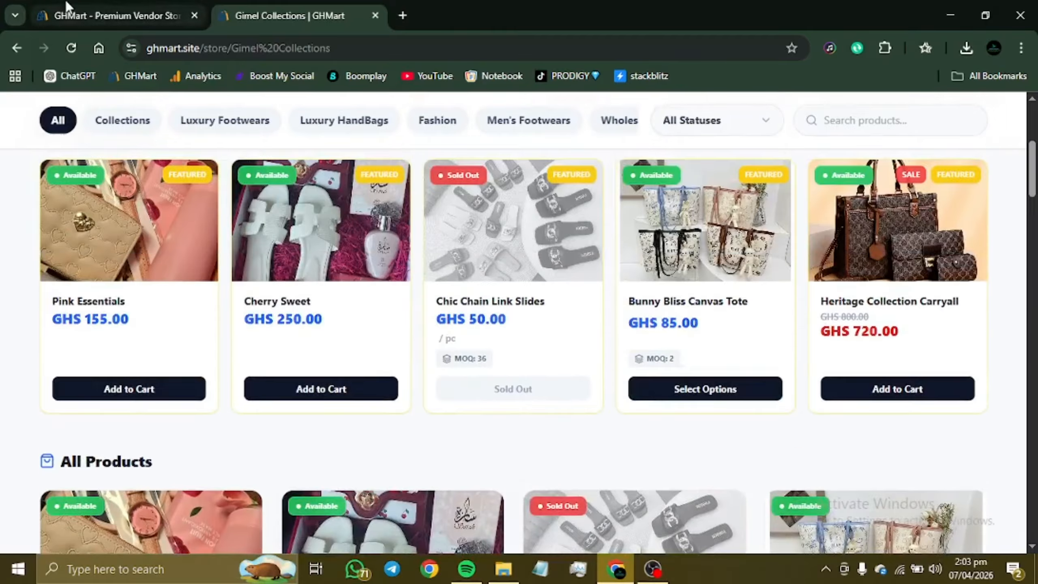
# Return to the vendor dashboard's main page and open the store announcements.
pyautogui.click(68, 6)
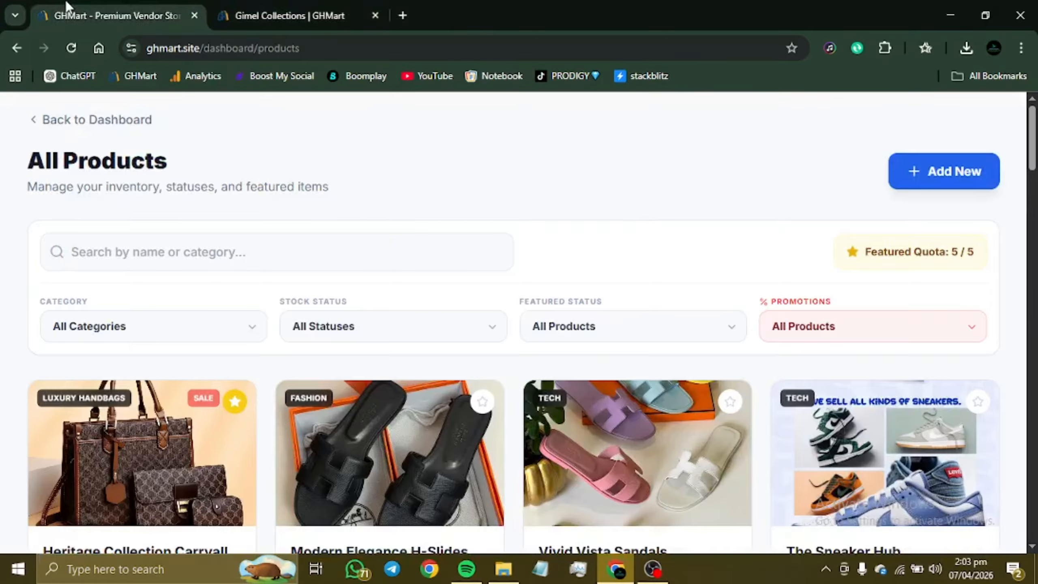
pyautogui.click(51, 119)
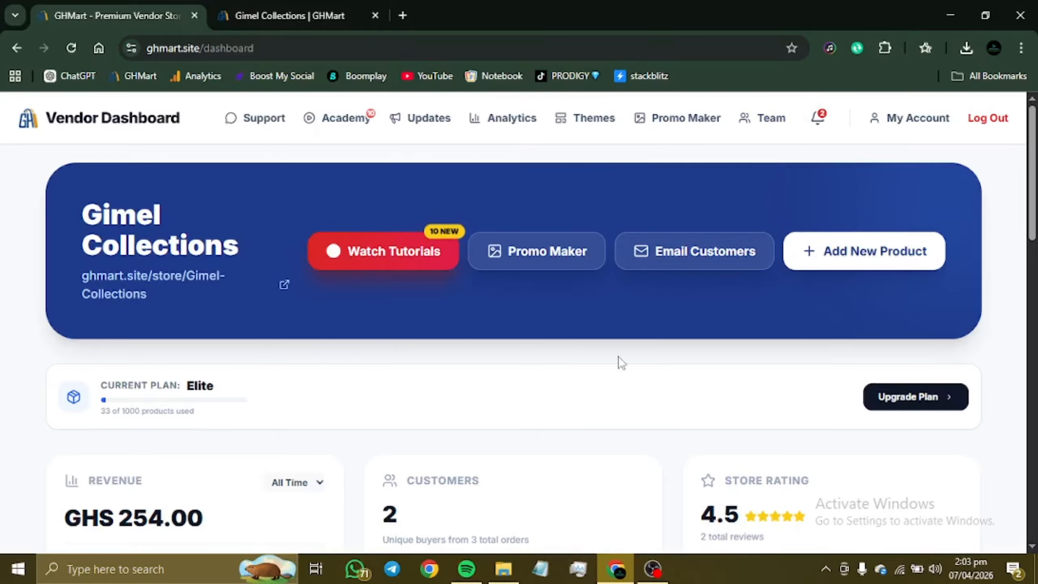
pyautogui.click(427, 122)
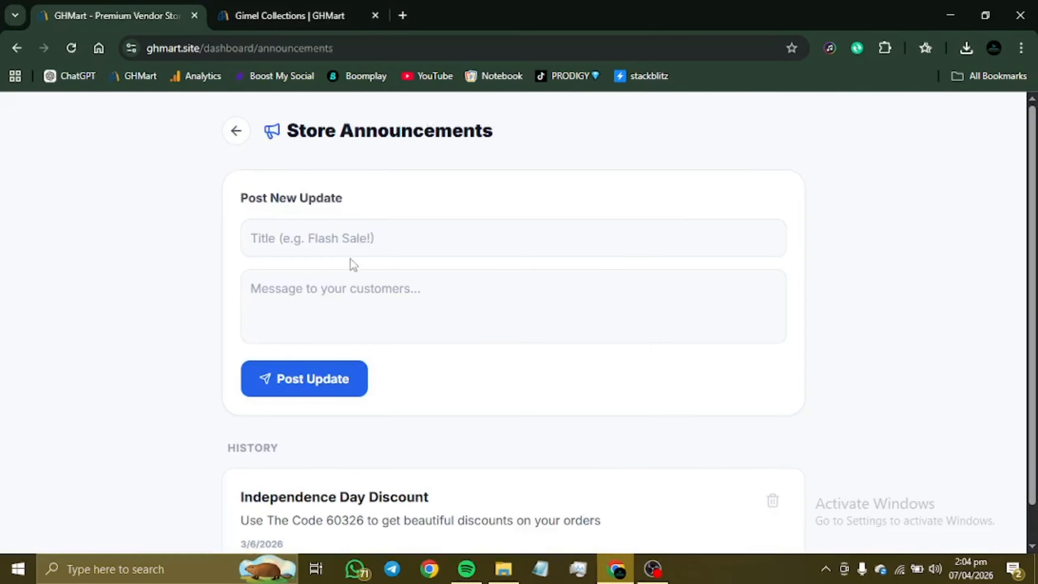
# Examine the form for posting a new update and the Independence Day Discount entry in the announcement history.
pyautogui.click(362, 239)
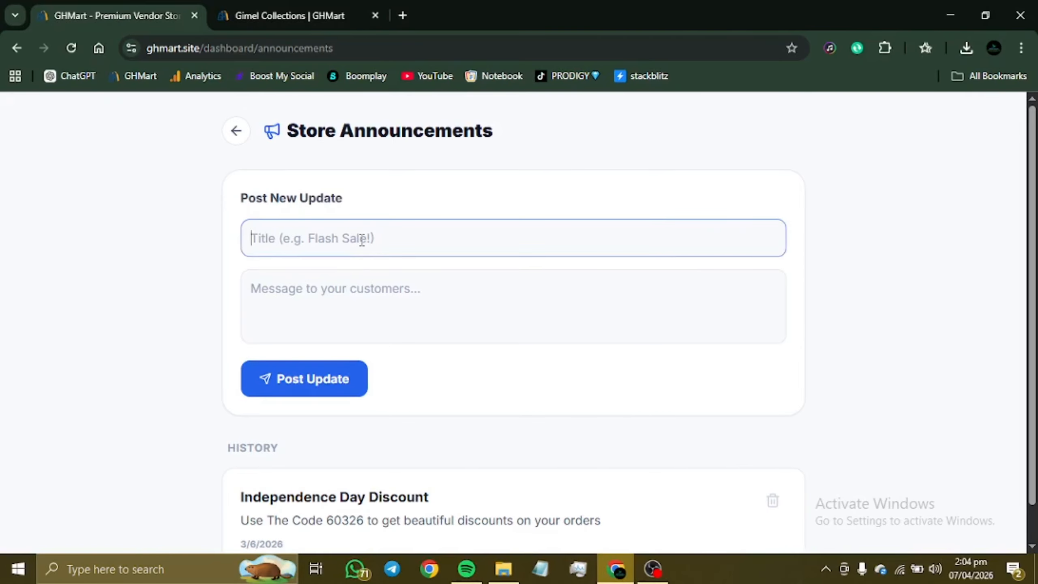
pyautogui.scroll(-1, 362, 239)
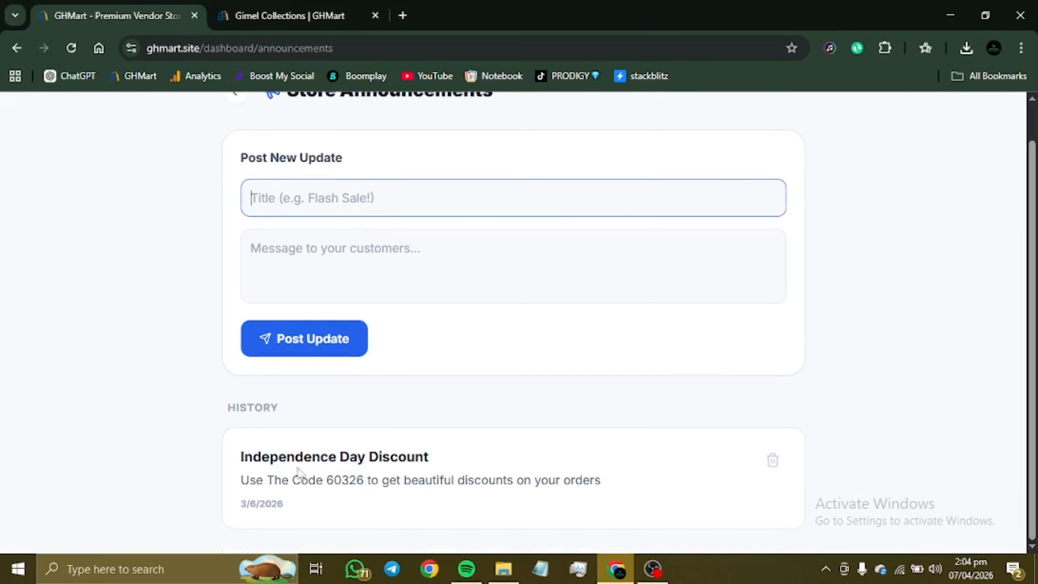
pyautogui.moveTo(236, 476); pyautogui.dragTo(734, 473)
pyautogui.moveTo(503, 464); pyautogui.dragTo(228, 436)
pyautogui.moveTo(635, 523); pyautogui.dragTo(234, 425)
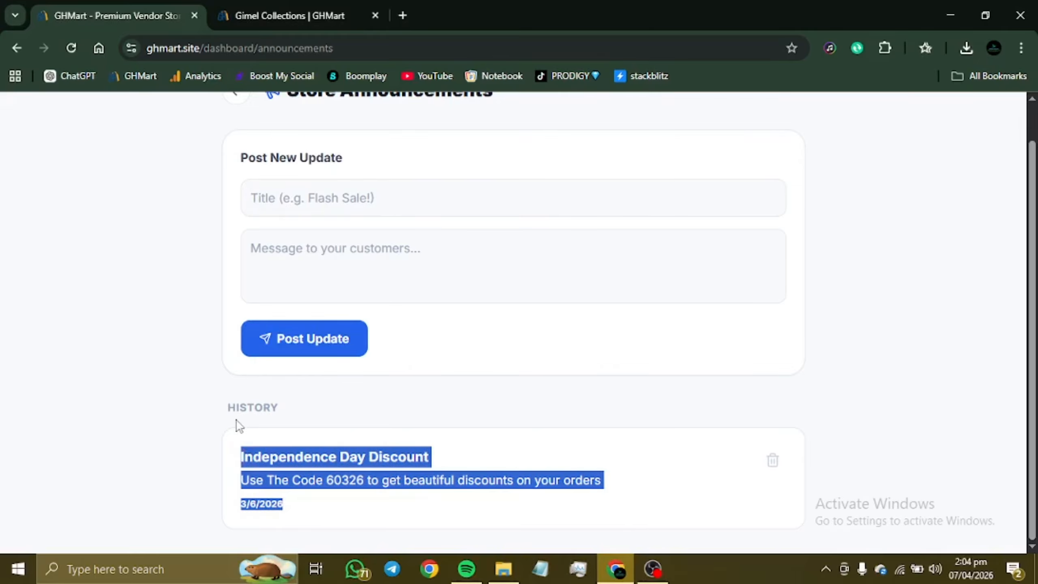
pyautogui.click(540, 197)
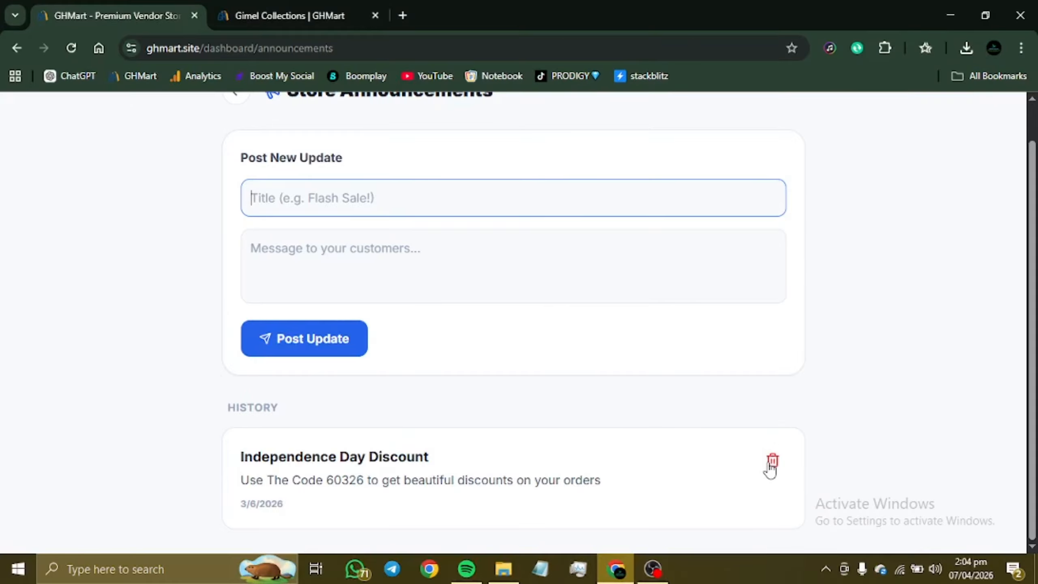
# Check the Independence Day Discount entry in the Gimel Collections storefront's updates and close them.
pyautogui.click(329, 20)
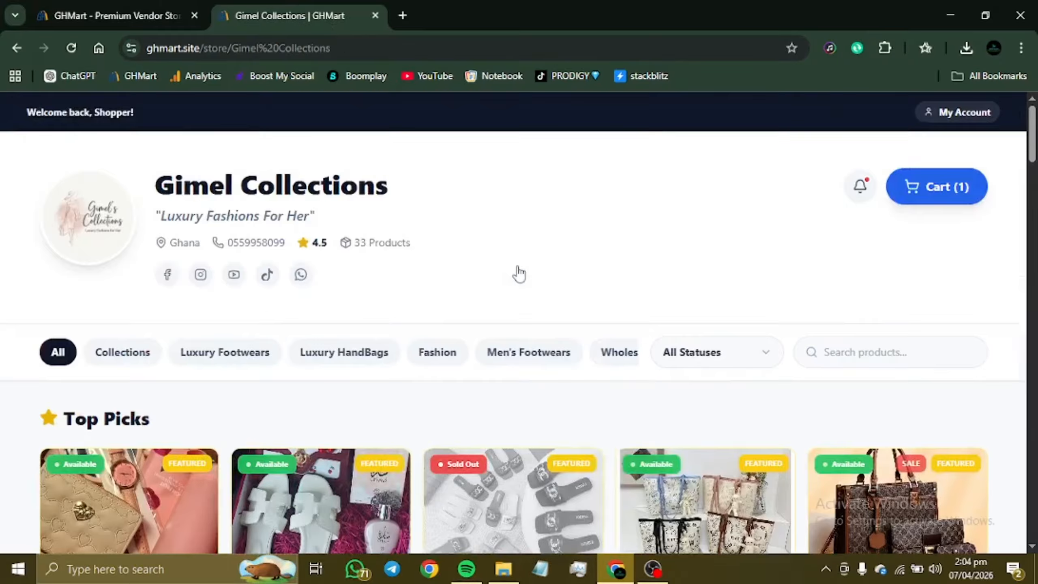
pyautogui.click(861, 188)
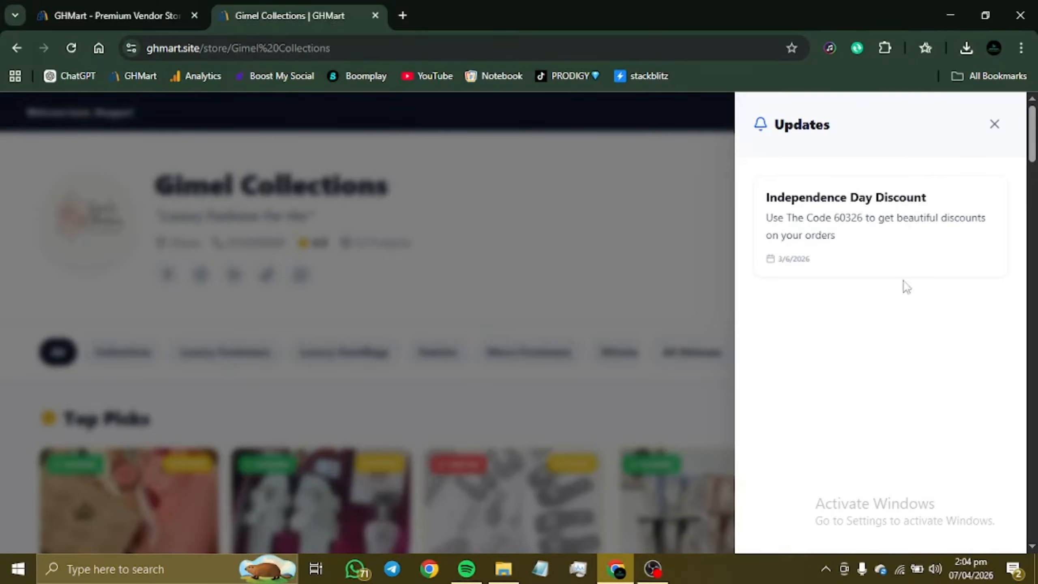
pyautogui.click(994, 124)
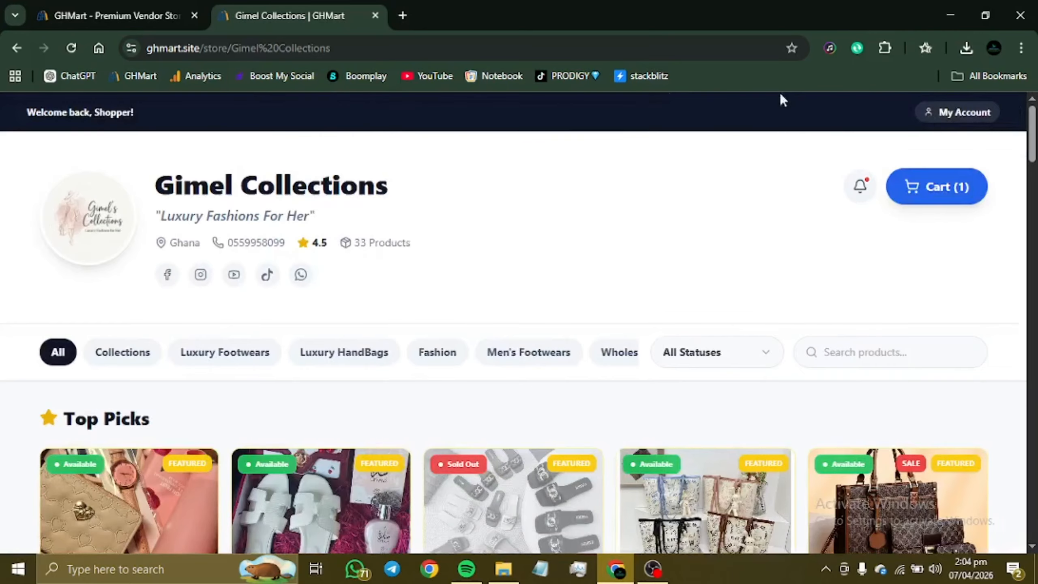
# Delete the Independence Day Discount announcement from the vendor dashboard's announcement history.
pyautogui.click(183, 9)
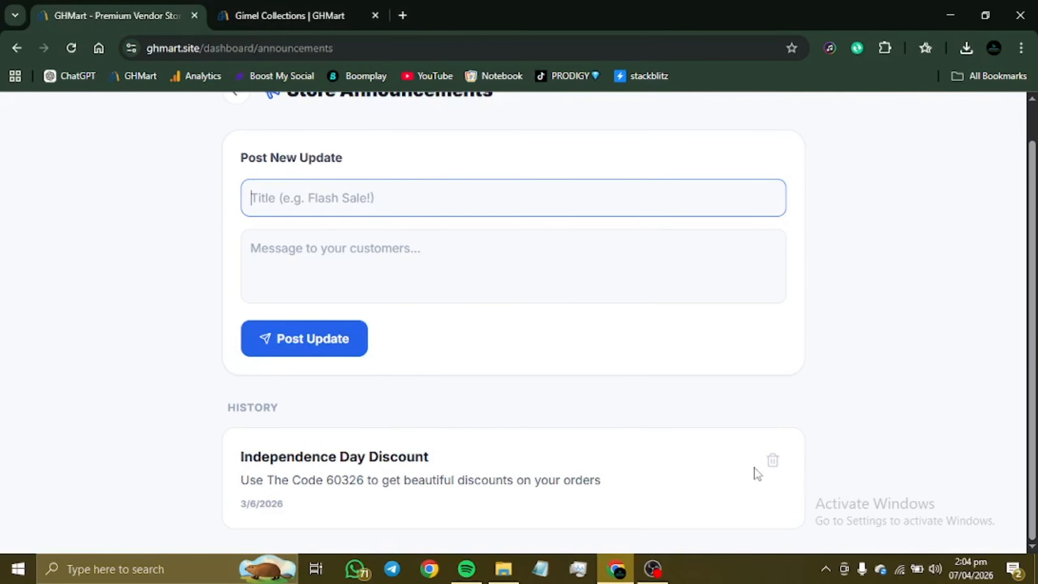
pyautogui.click(773, 462)
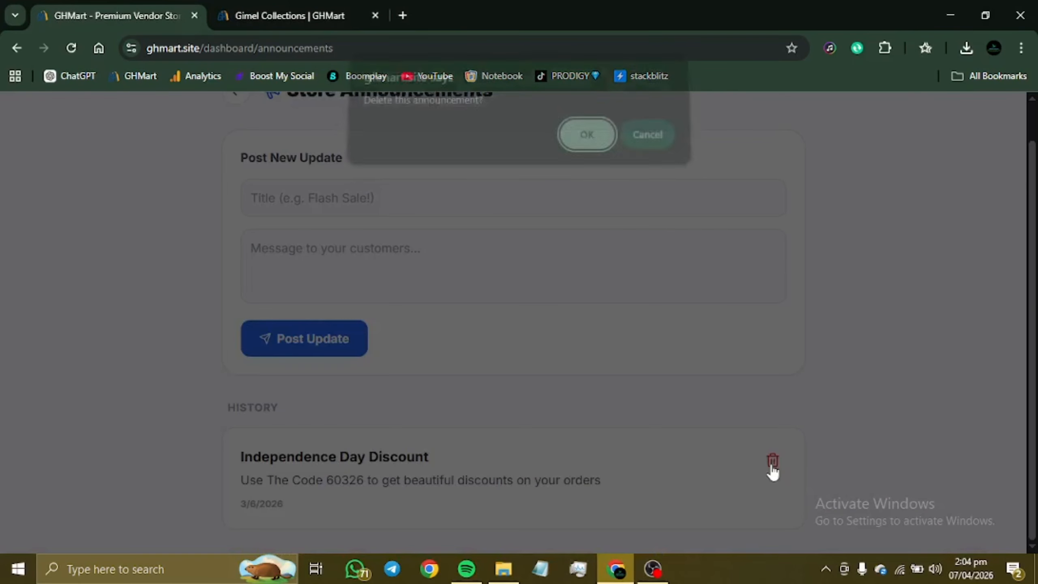
pyautogui.click(578, 135)
# Reload the Gimel Collections storefront, compare its updates with the dashboard's announcement page, and close the updates.
pyautogui.click(290, 15)
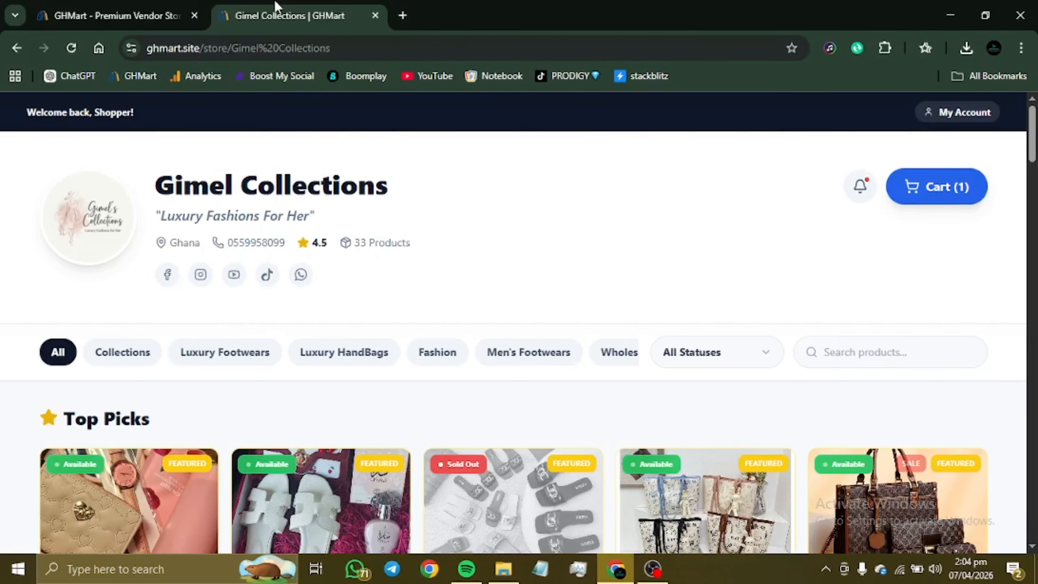
pyautogui.click(72, 47)
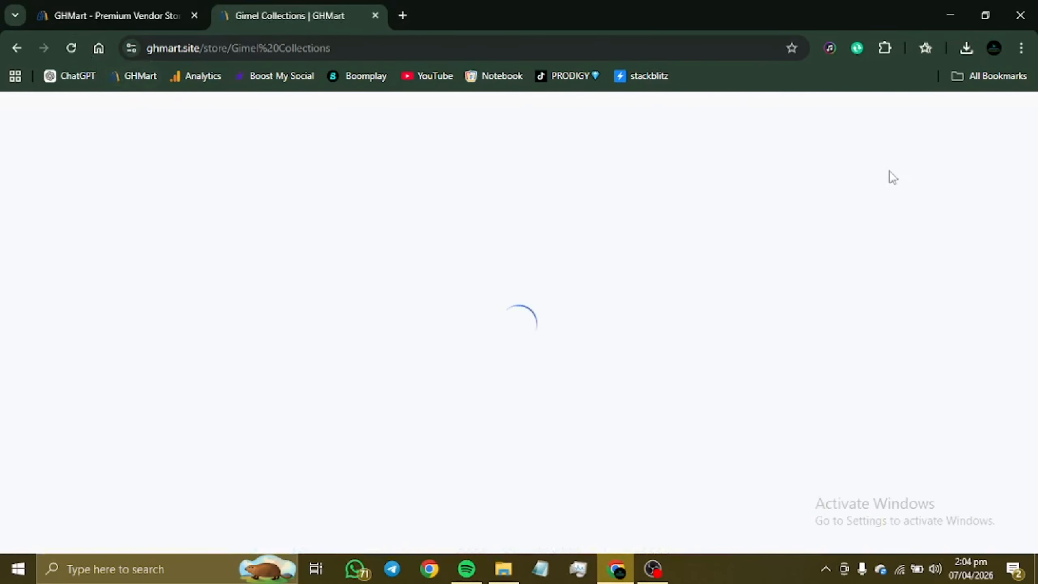
pyautogui.click(866, 196)
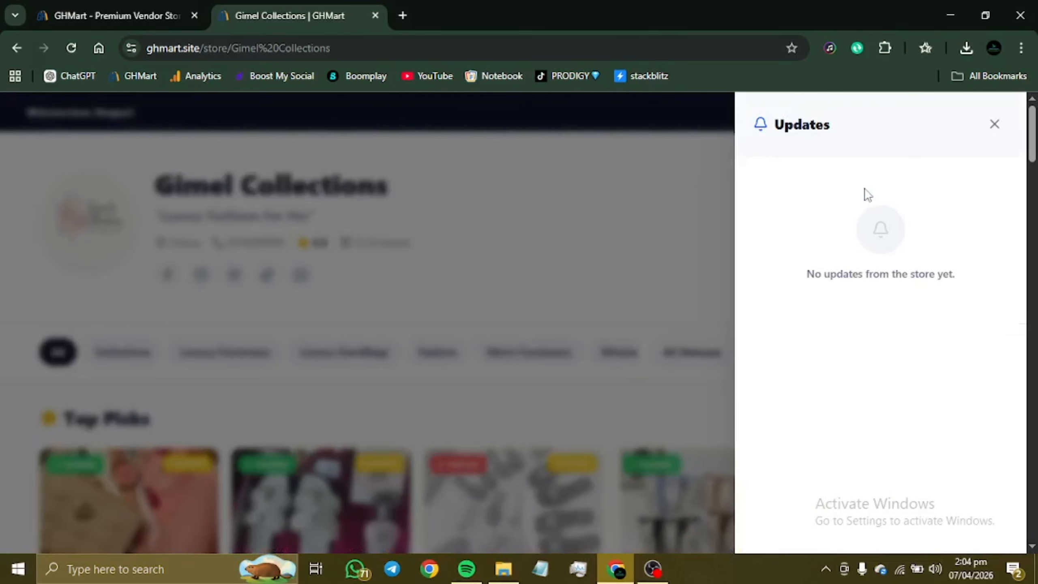
pyautogui.click(112, 15)
pyautogui.click(401, 216)
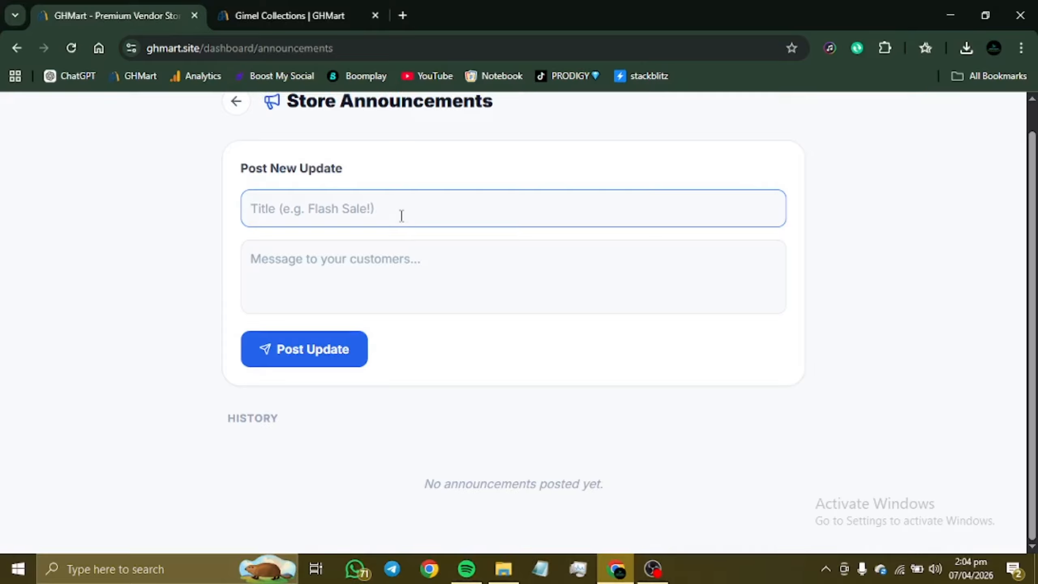
pyautogui.click(301, 13)
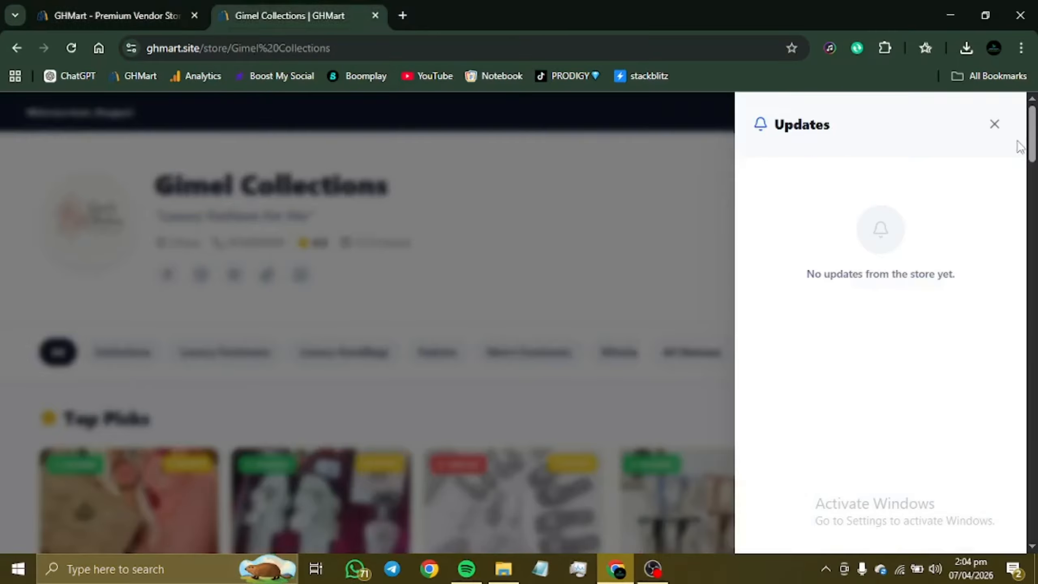
pyautogui.click(995, 125)
# Return to the vendor dashboard's main page and open the form for emailing past customers.
pyautogui.click(167, 2)
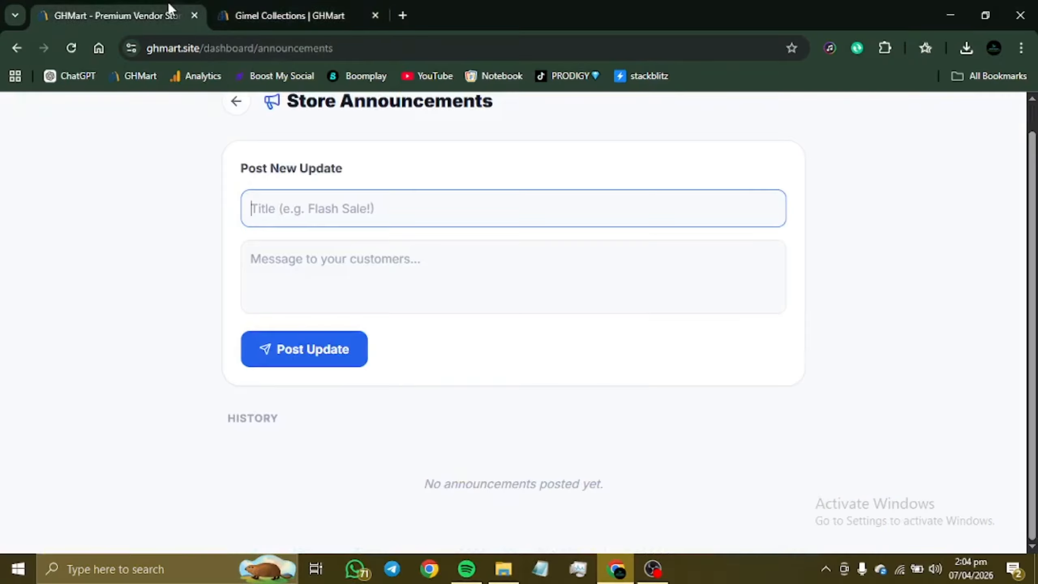
pyautogui.click(238, 102)
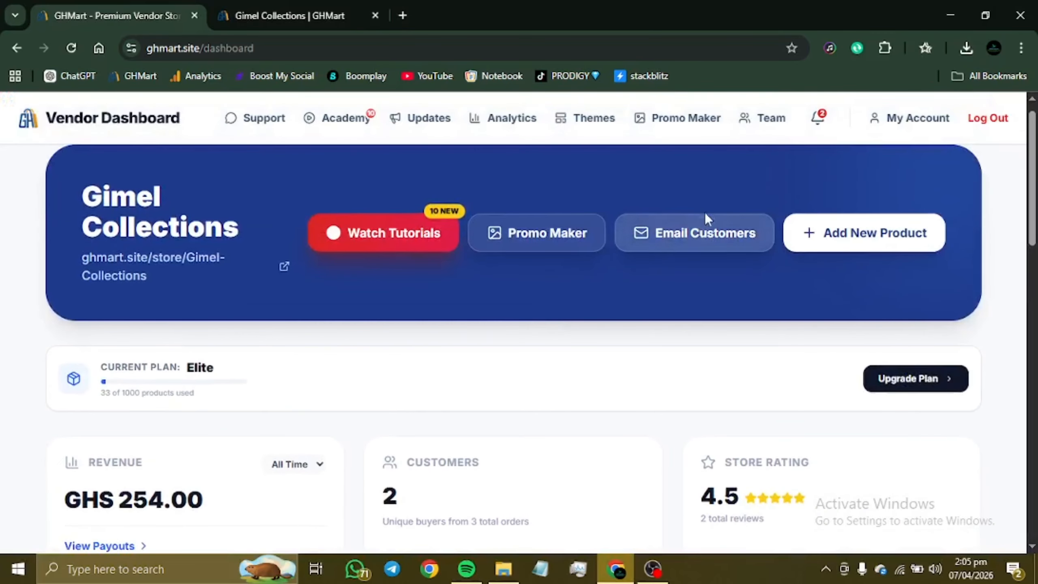
pyautogui.click(690, 237)
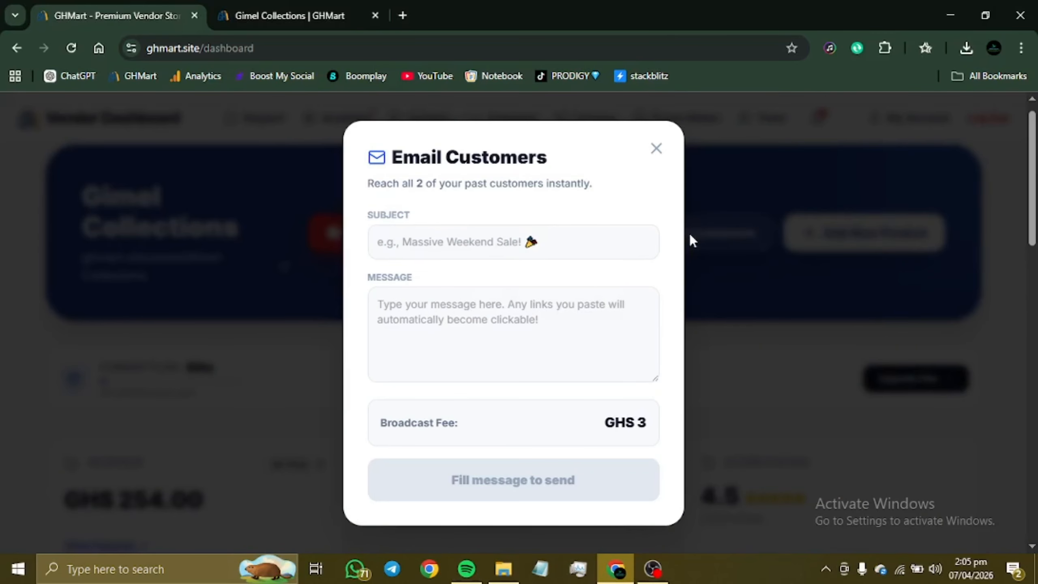
# Examine the Email Customers form's subject field and broadcast fee, and close the form without sending a message.
pyautogui.click(556, 242)
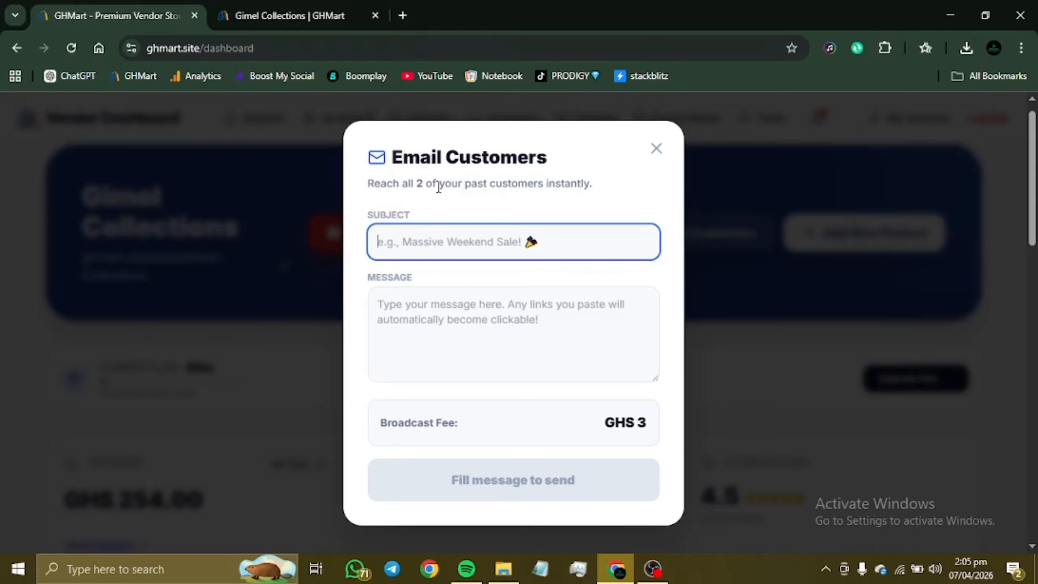
pyautogui.write('M')
pyautogui.press('BackSpace')
pyautogui.moveTo(601, 423); pyautogui.dragTo(653, 432)
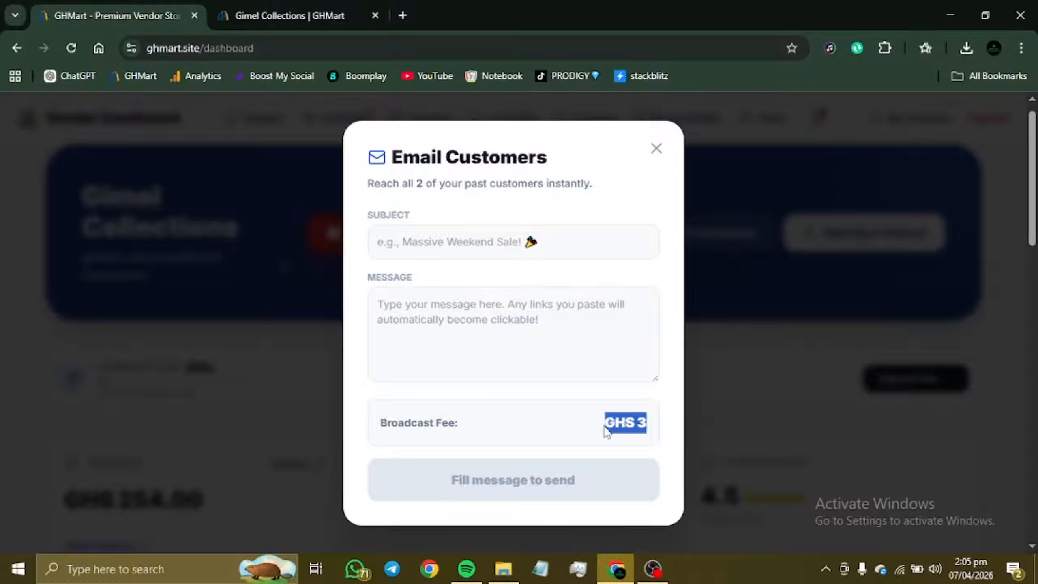
pyautogui.click(549, 250)
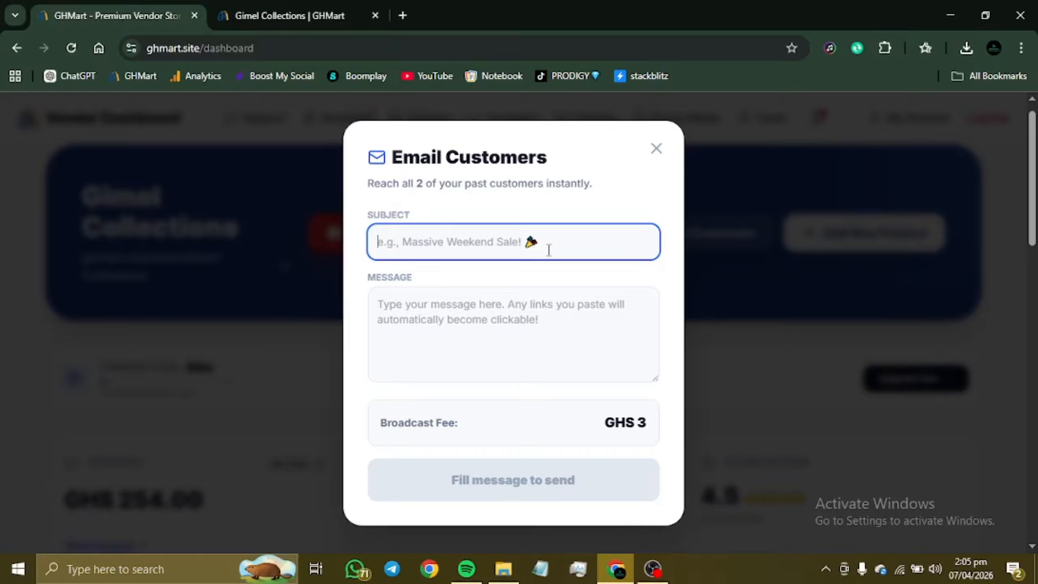
pyautogui.tripleClick(603, 434)
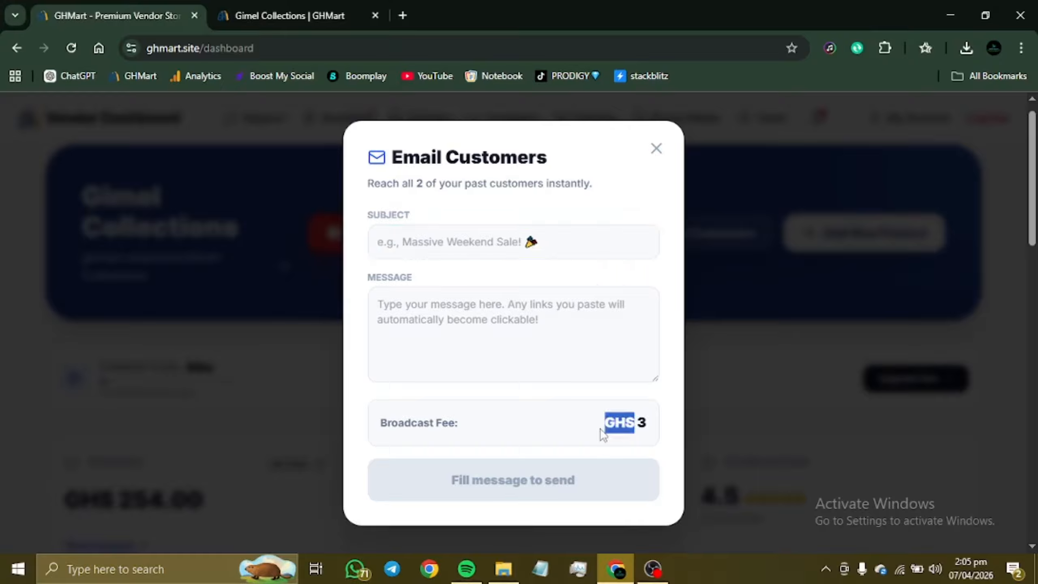
pyautogui.click(445, 233)
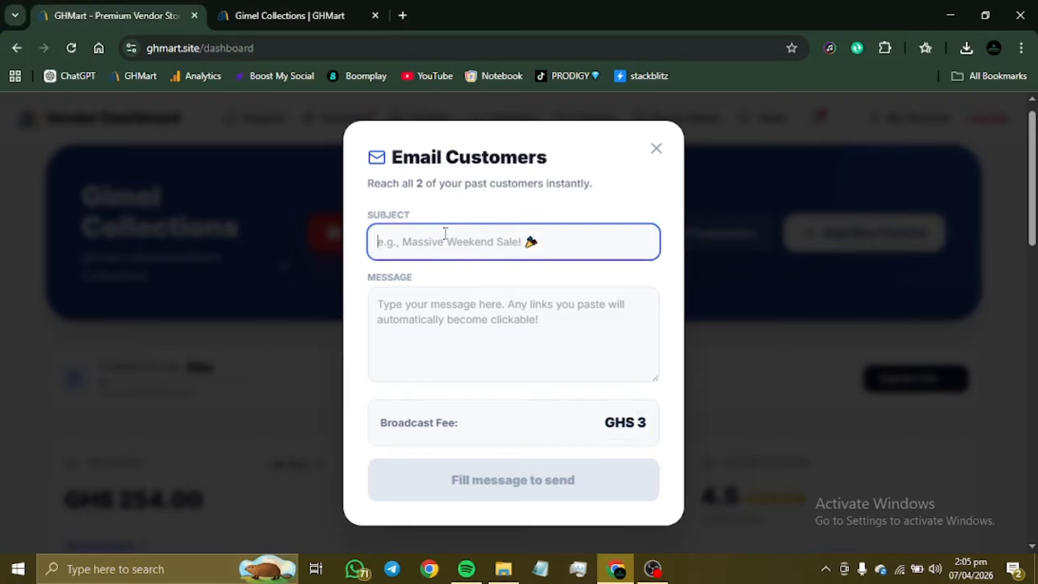
pyautogui.click(659, 154)
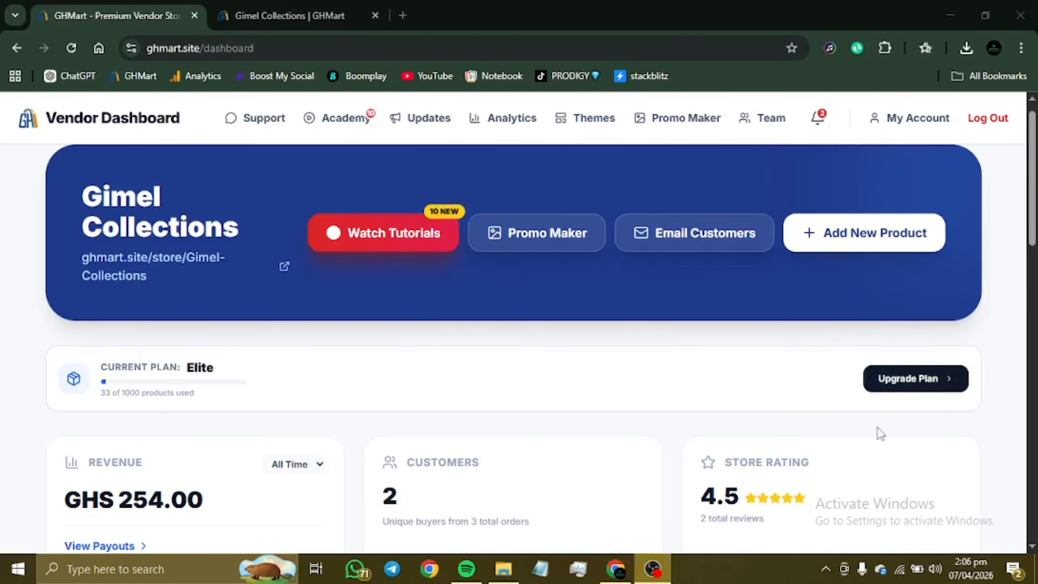
# Open the full list of customer orders from the dashboard's Recent Orders section.
pyautogui.scroll(-5, 878, 431)
pyautogui.scroll(-2, 880, 433)
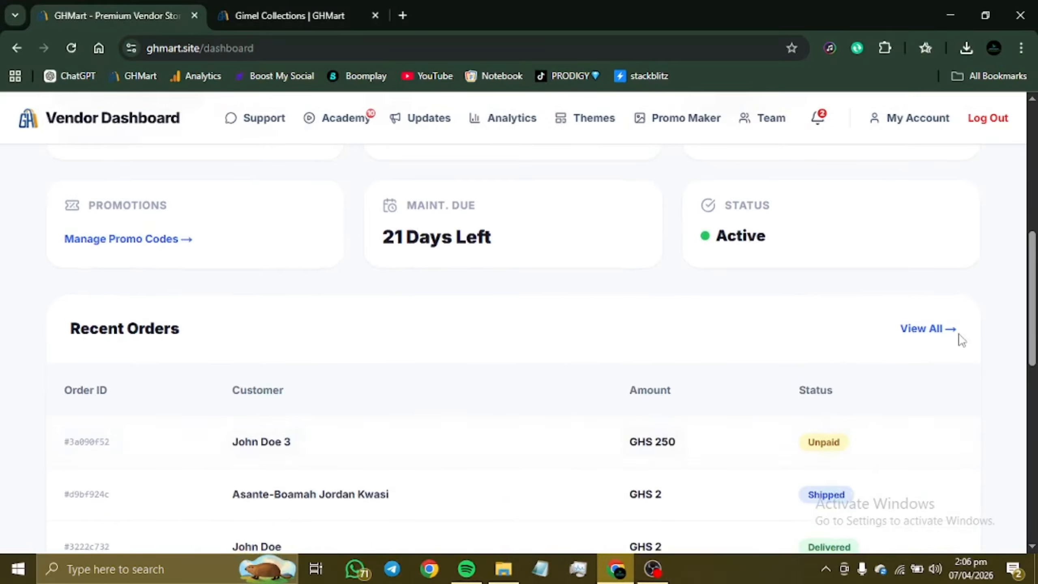
pyautogui.click(915, 329)
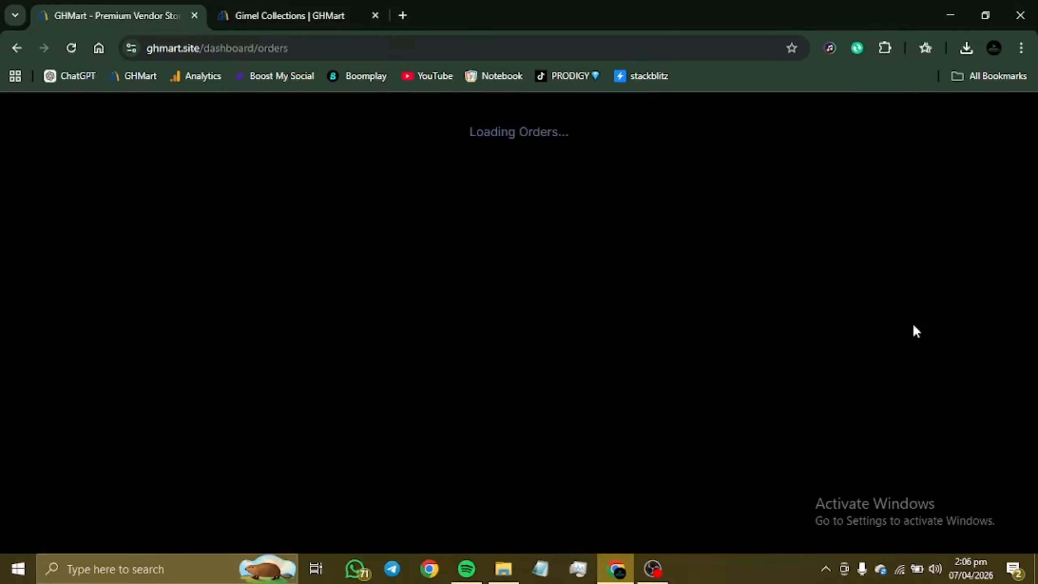
# Look through the items, customer notes, amounts and statuses in the All Customer Orders list.
pyautogui.scroll(-3, 915, 329)
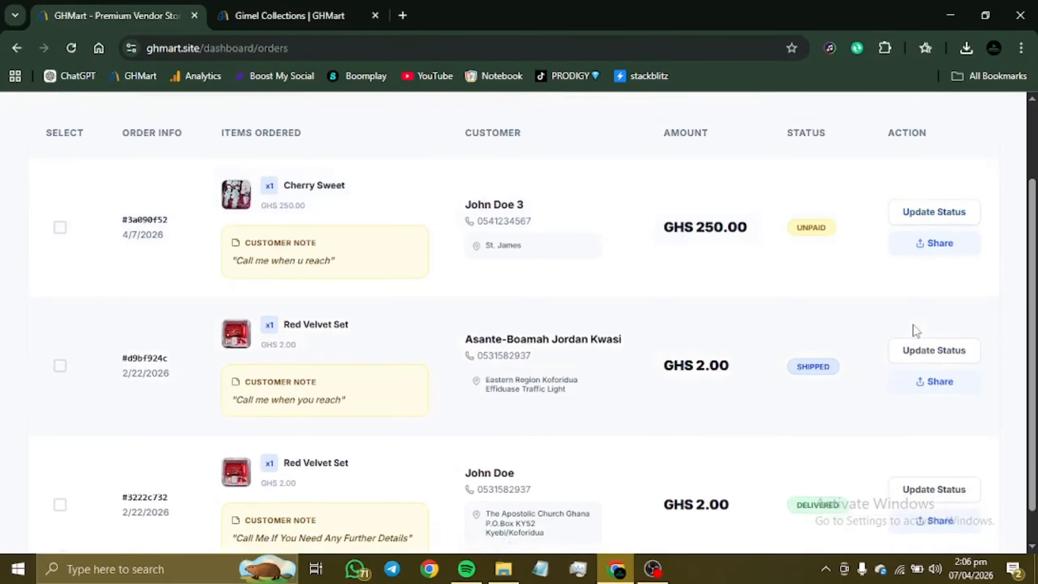
pyautogui.scroll(-1, 915, 330)
pyautogui.scroll(4, 915, 329)
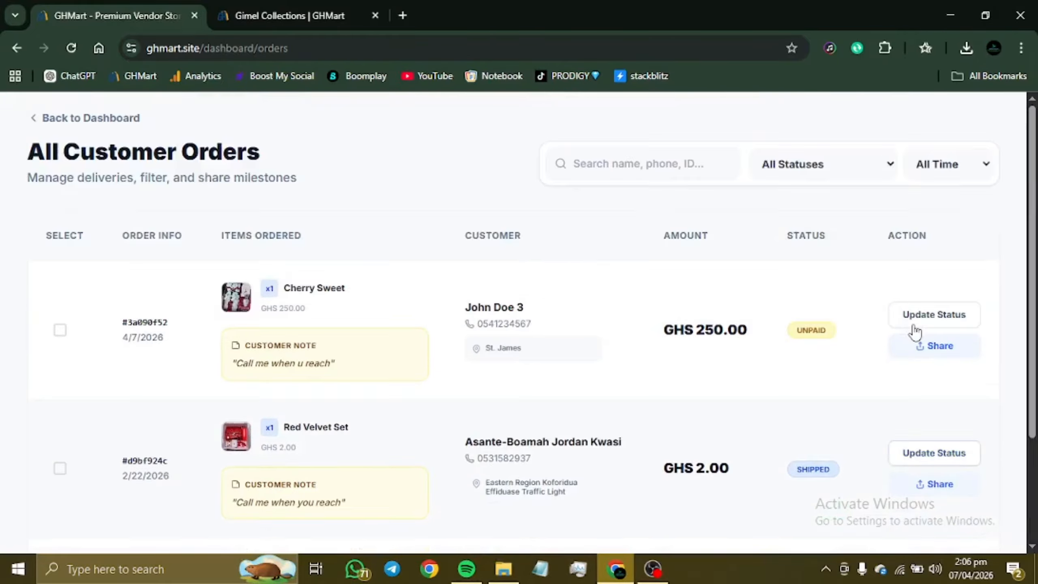
pyautogui.scroll(-4, 914, 330)
pyautogui.scroll(3, 916, 331)
pyautogui.scroll(1, 916, 332)
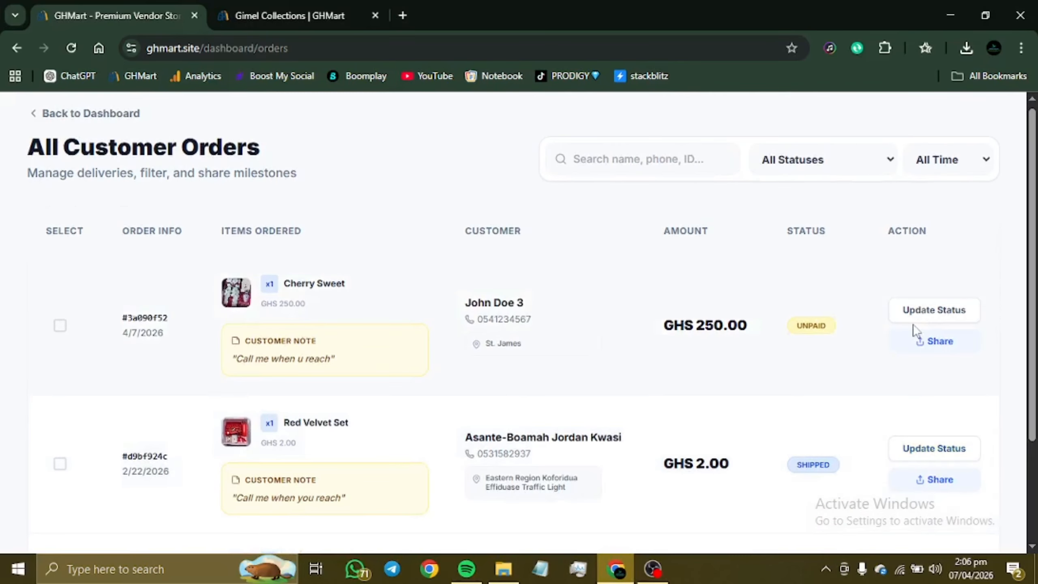
pyautogui.scroll(-3, 916, 332)
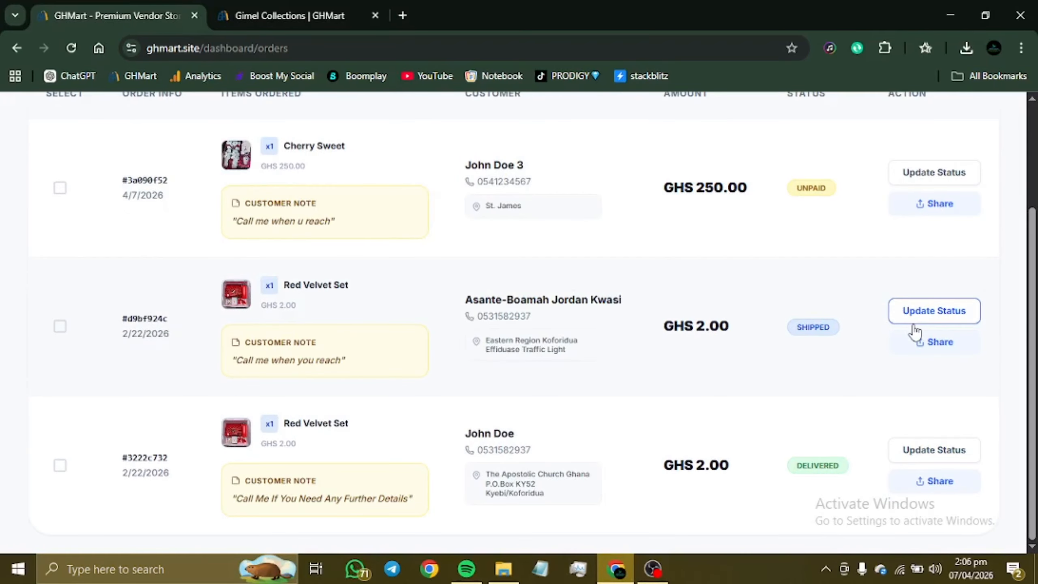
pyautogui.scroll(3, 915, 333)
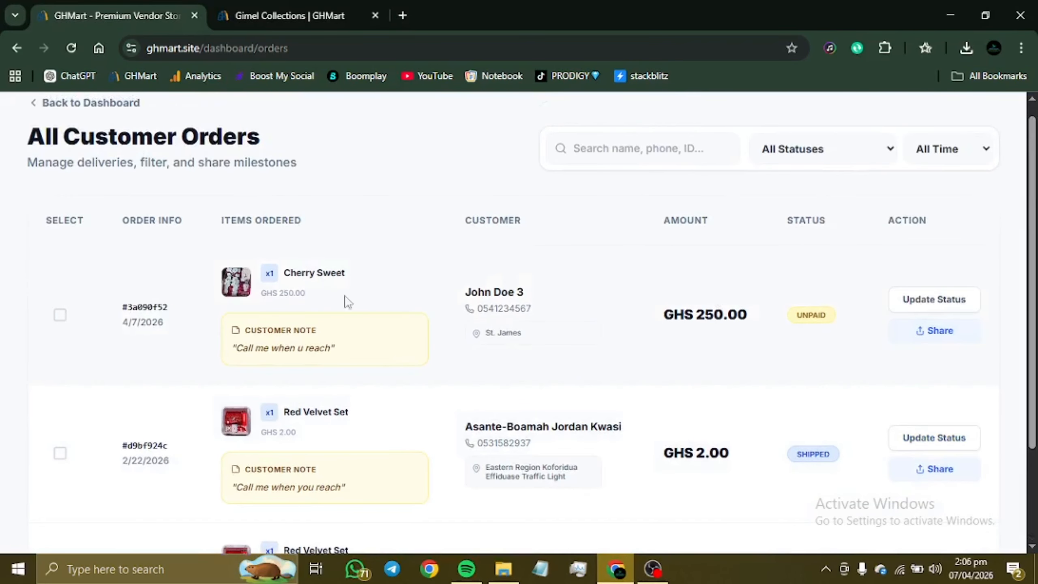
# Examine the Cherry Sweet order's ID, payment status and customer phone number.
pyautogui.moveTo(148, 307); pyautogui.dragTo(566, 312)
pyautogui.click(578, 308)
pyautogui.moveTo(109, 301); pyautogui.dragTo(173, 307)
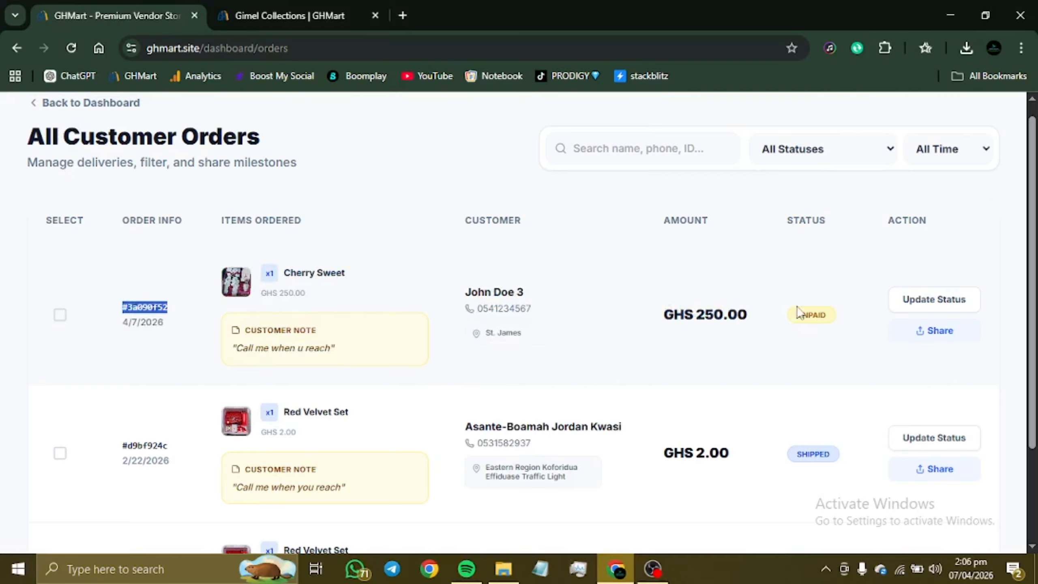
pyautogui.moveTo(799, 313); pyautogui.dragTo(855, 310)
pyautogui.click(727, 363)
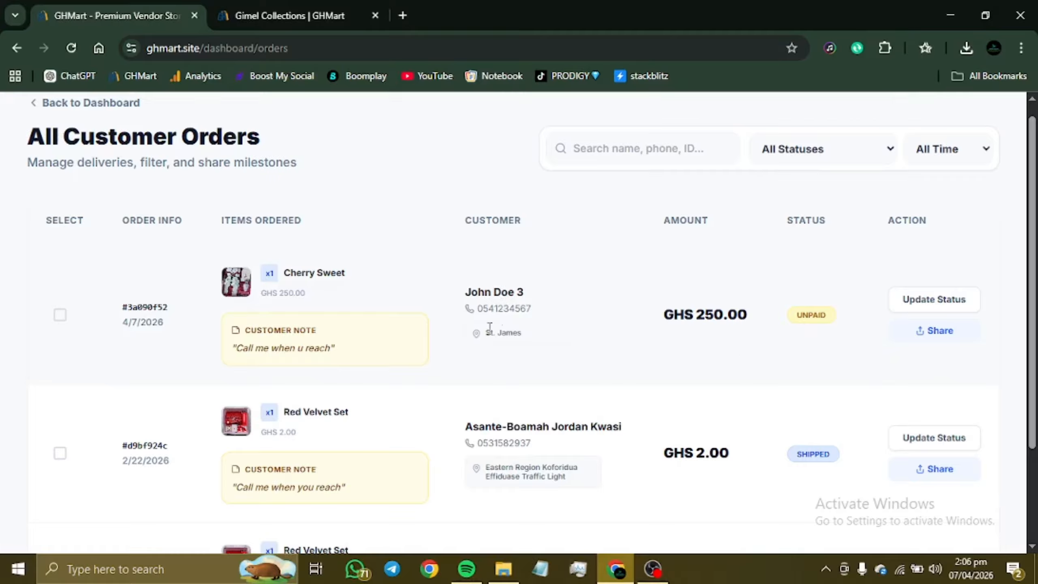
pyautogui.moveTo(536, 307); pyautogui.dragTo(529, 308)
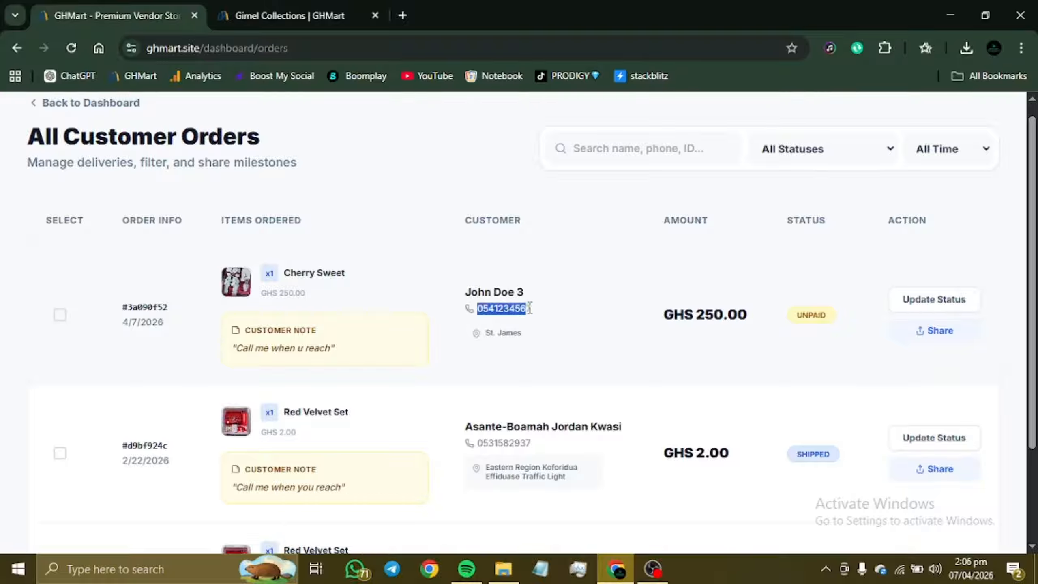
pyautogui.click(534, 312)
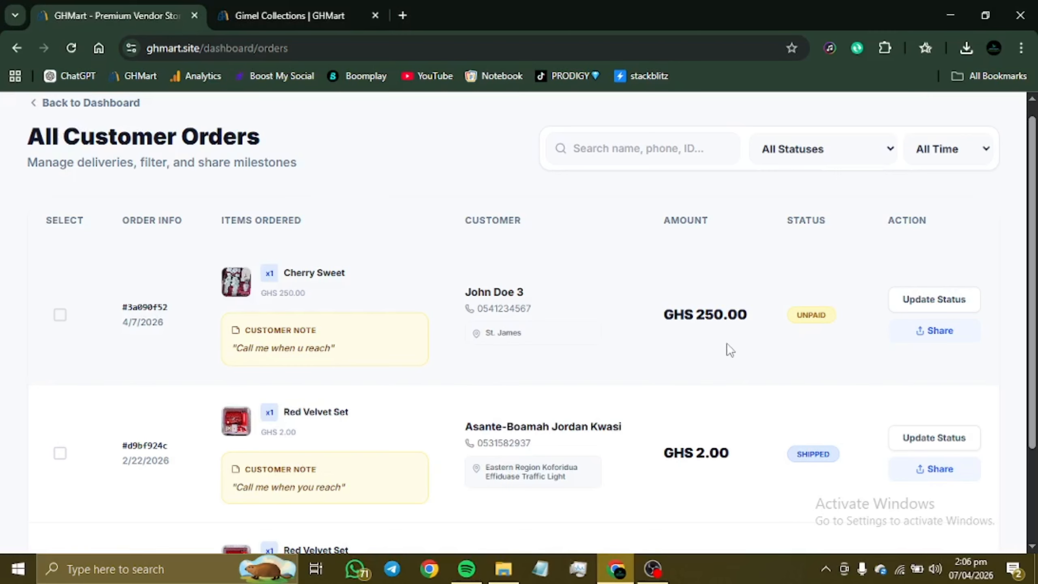
# Review the order list, view the status options for the shipped Red Velvet Set order, and close them without choosing another status.
pyautogui.scroll(-3, 728, 345)
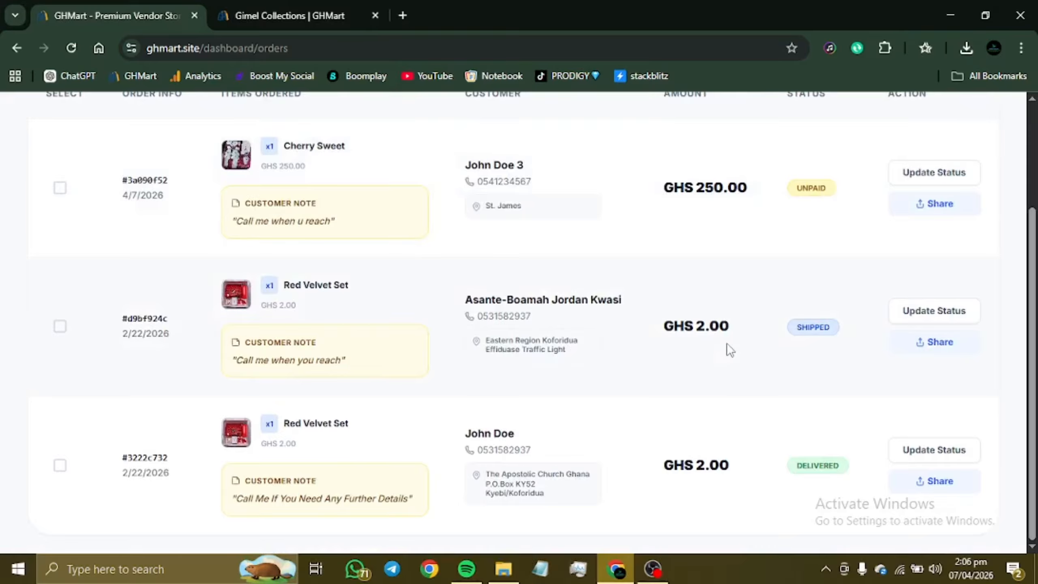
pyautogui.scroll(3, 732, 373)
pyautogui.scroll(-3, 733, 375)
pyautogui.scroll(1, 734, 376)
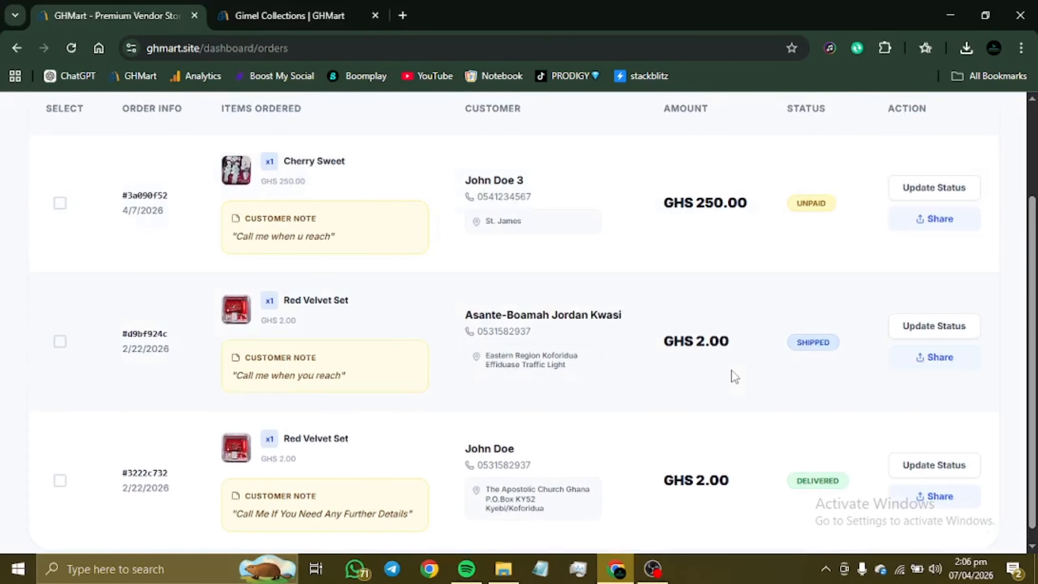
pyautogui.scroll(-1, 756, 466)
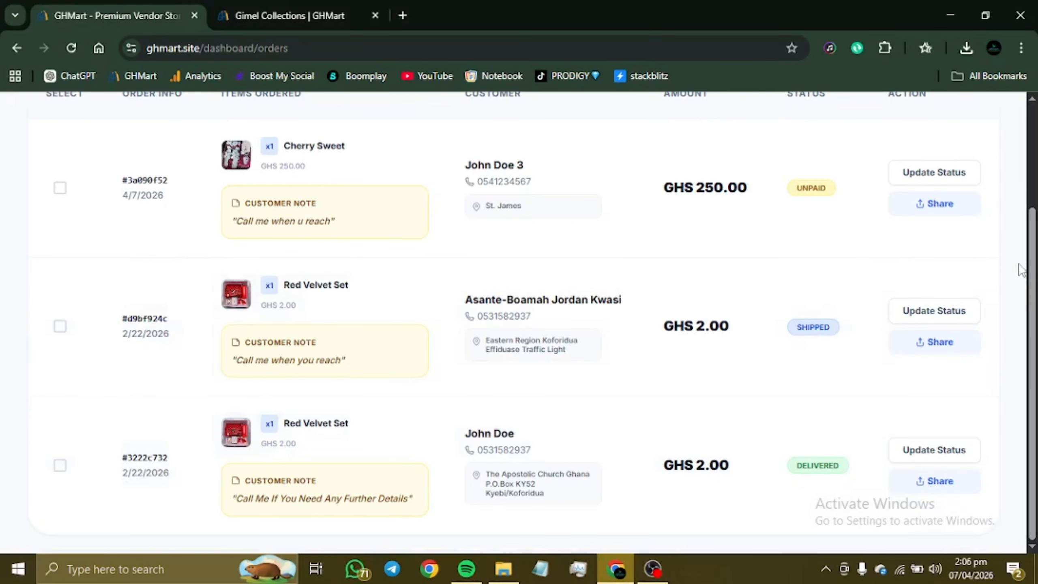
pyautogui.click(935, 317)
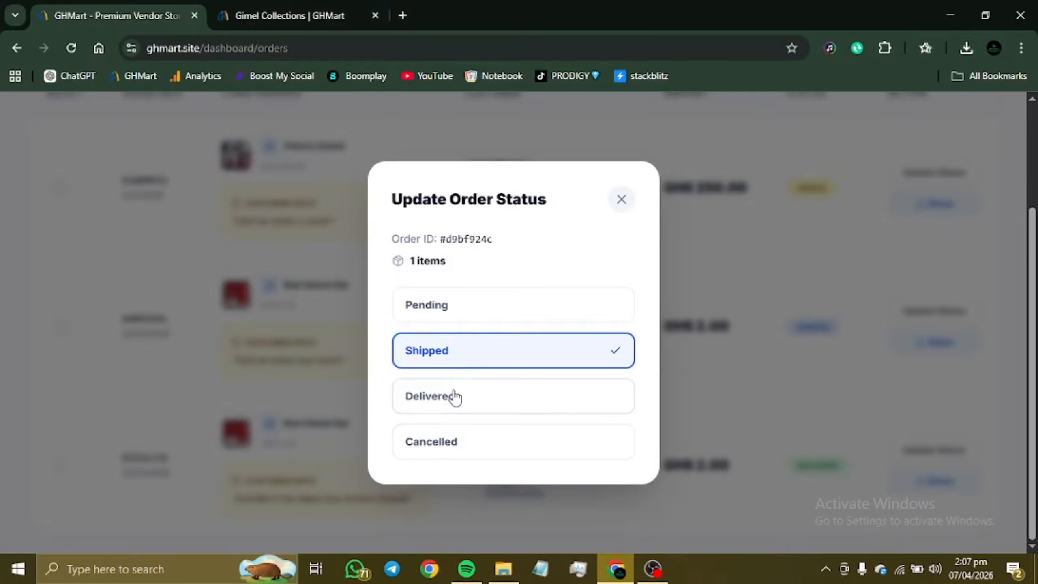
pyautogui.click(624, 200)
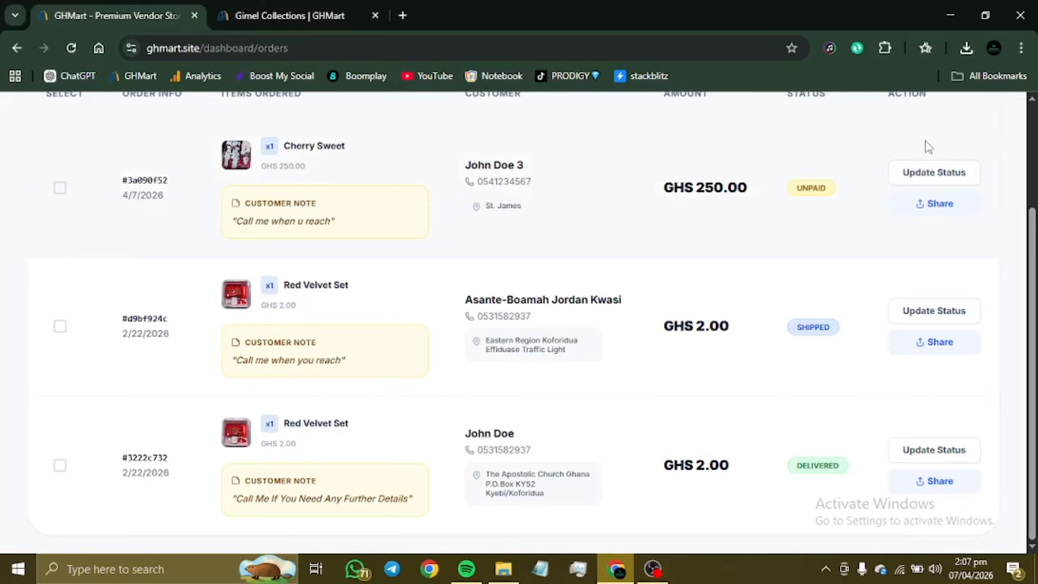
# View the Cherry Sweet order's status options without choosing one, and set the shipped Red Velvet Set order's status to Delivered.
pyautogui.click(918, 172)
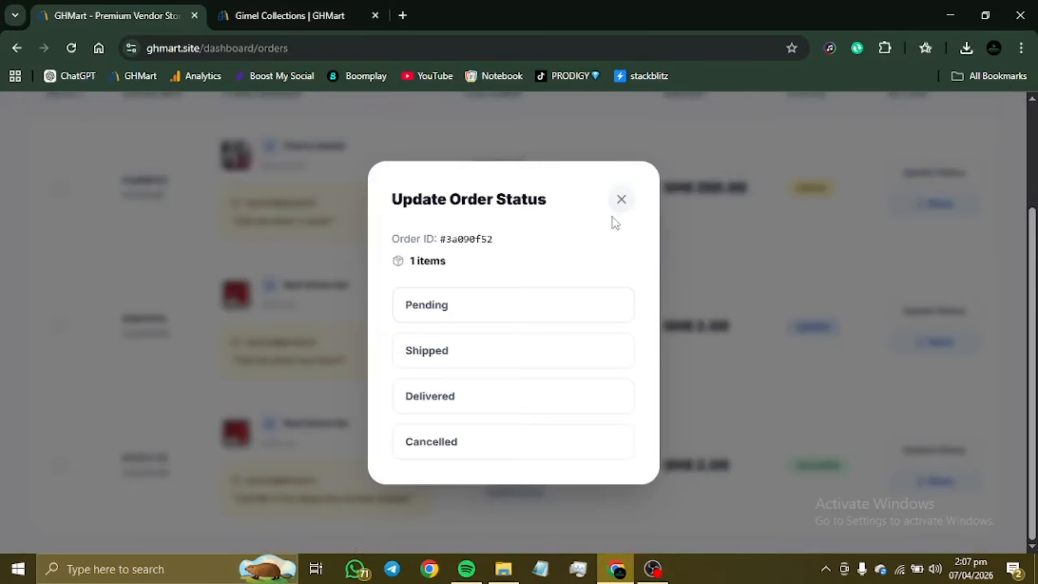
pyautogui.click(622, 200)
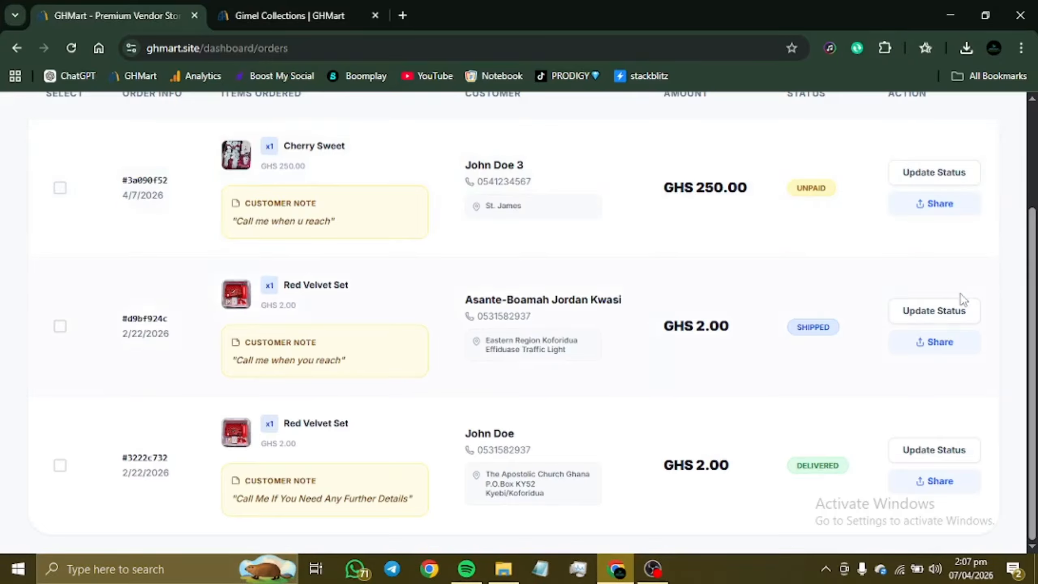
pyautogui.click(942, 308)
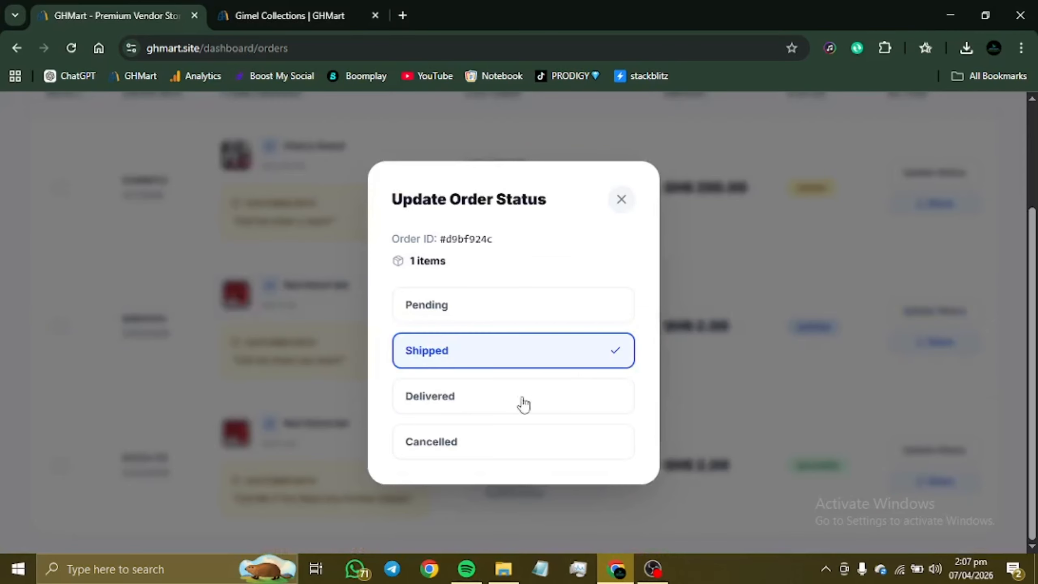
pyautogui.click(467, 406)
pyautogui.moveTo(470, 409); pyautogui.dragTo(558, 347)
pyautogui.click(675, 359)
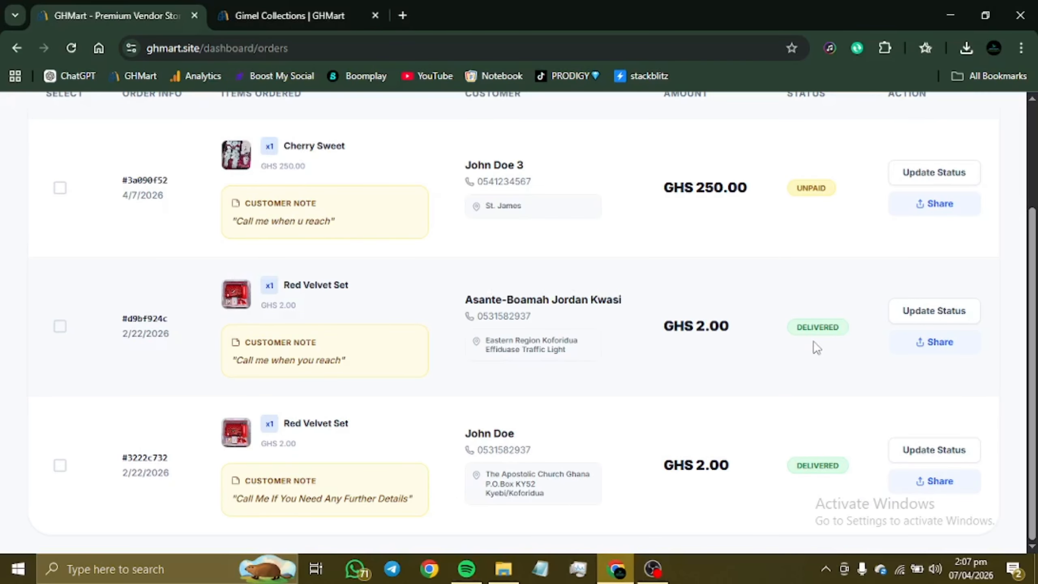
# Open the shareable Status Studio graphic for the middle Red Velvet Set order and look through its full layout.
pyautogui.click(947, 343)
pyautogui.scroll(-5, 507, 326)
pyautogui.scroll(5, 507, 327)
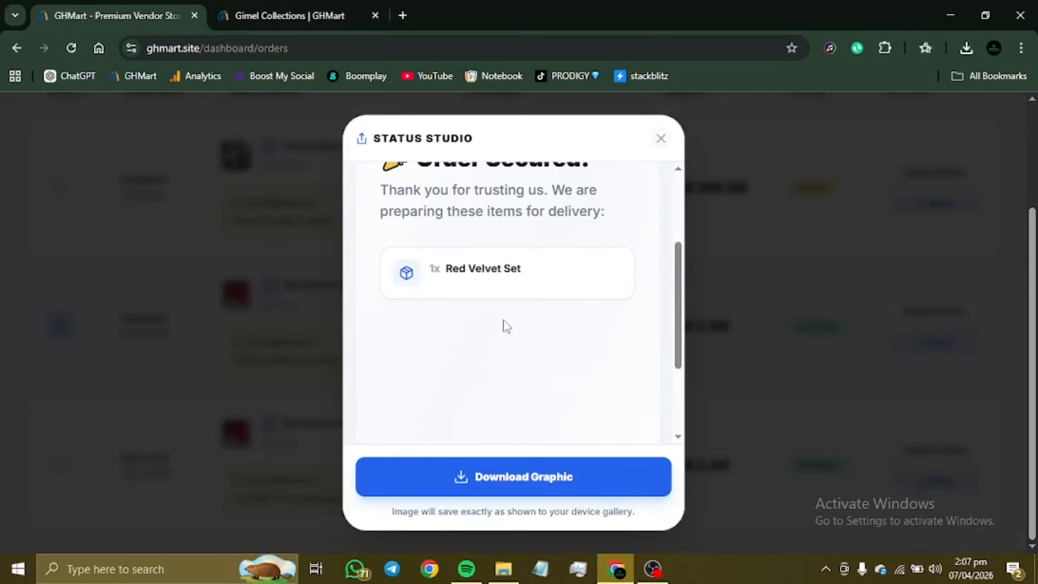
pyautogui.scroll(-5, 507, 326)
pyautogui.scroll(5, 503, 325)
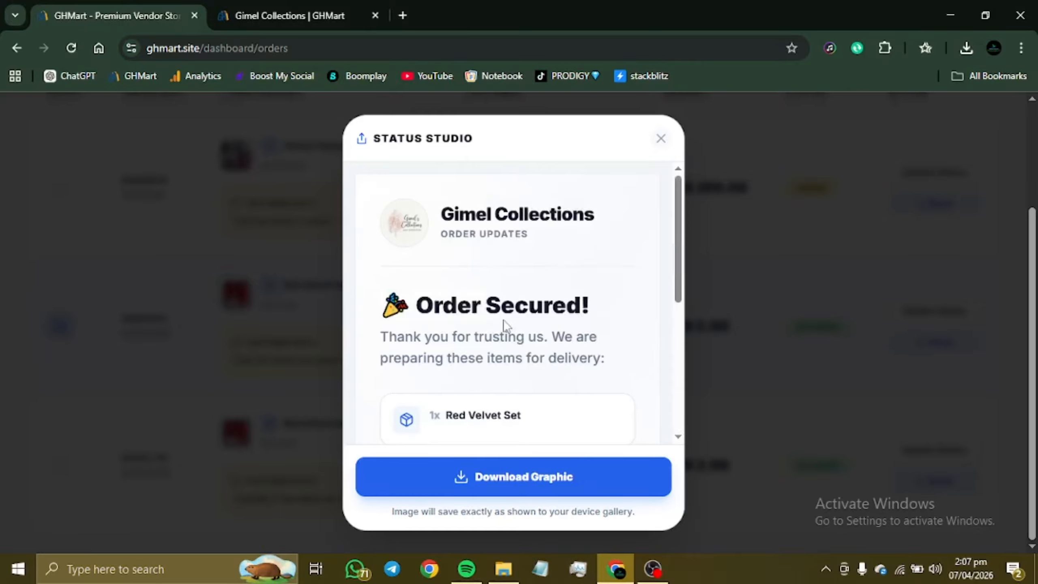
pyautogui.scroll(-5, 484, 363)
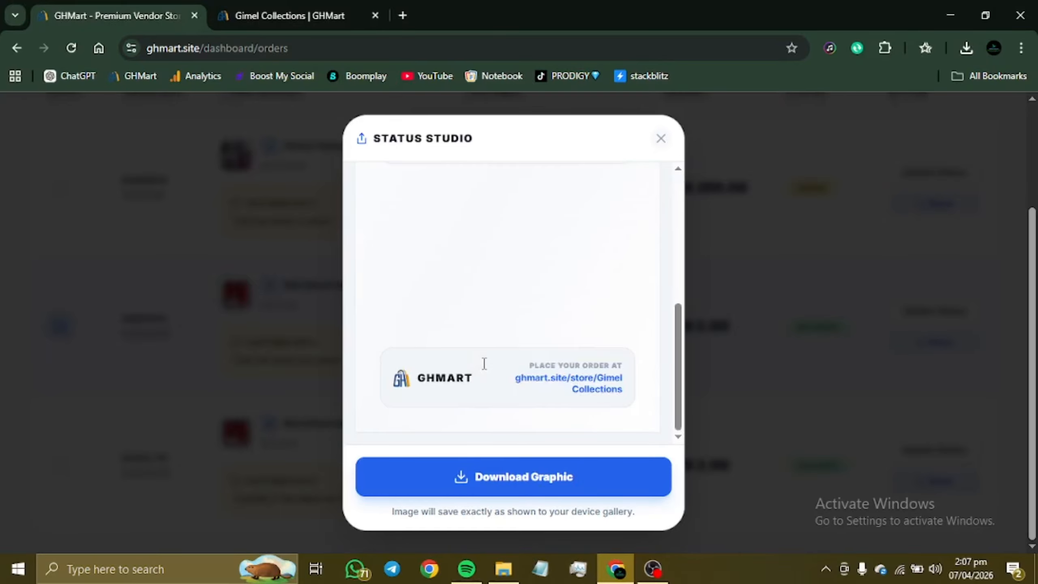
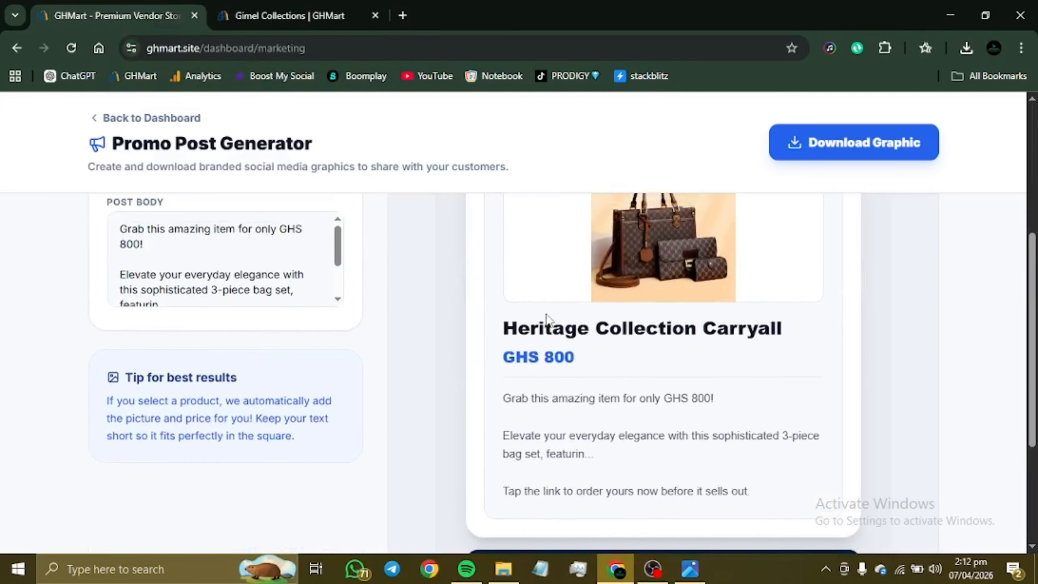
# Switch the promo post from the Heritage Collection Carryall to Text Only (No Product).
pyautogui.scroll(4, 547, 321)
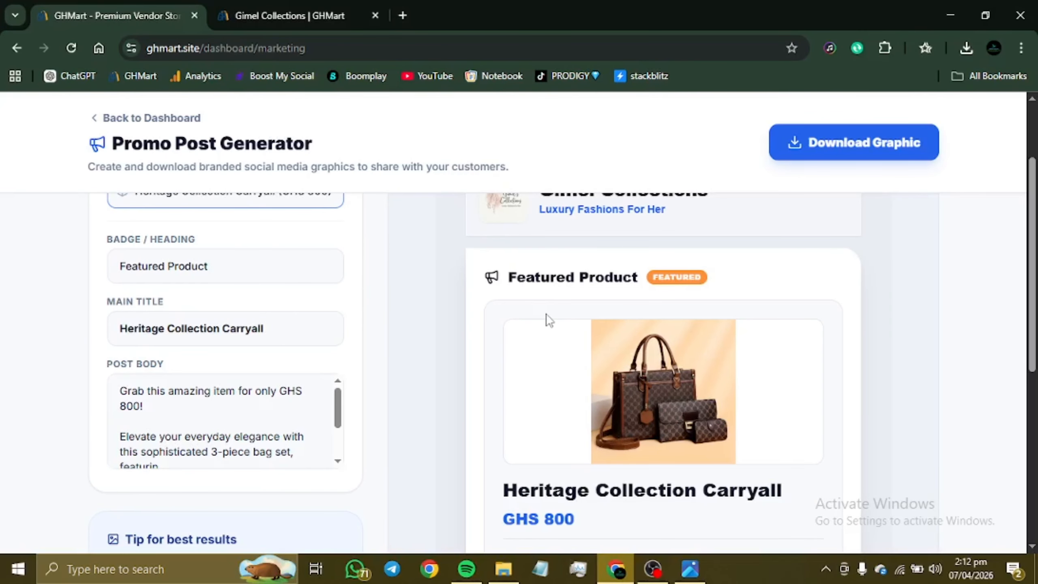
pyautogui.scroll(1, 547, 322)
pyautogui.click(286, 243)
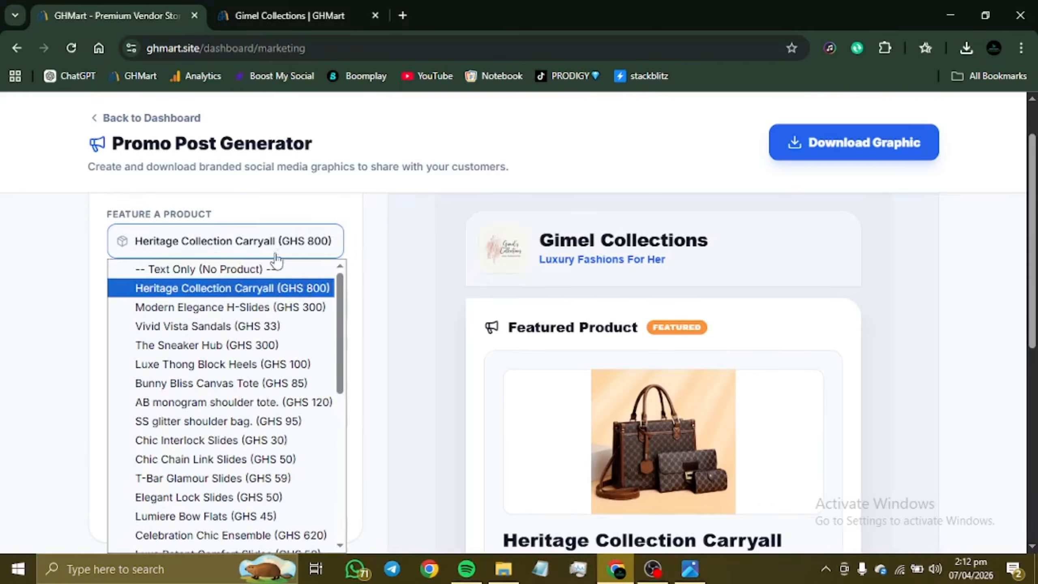
pyautogui.click(261, 270)
pyautogui.scroll(-2, 260, 269)
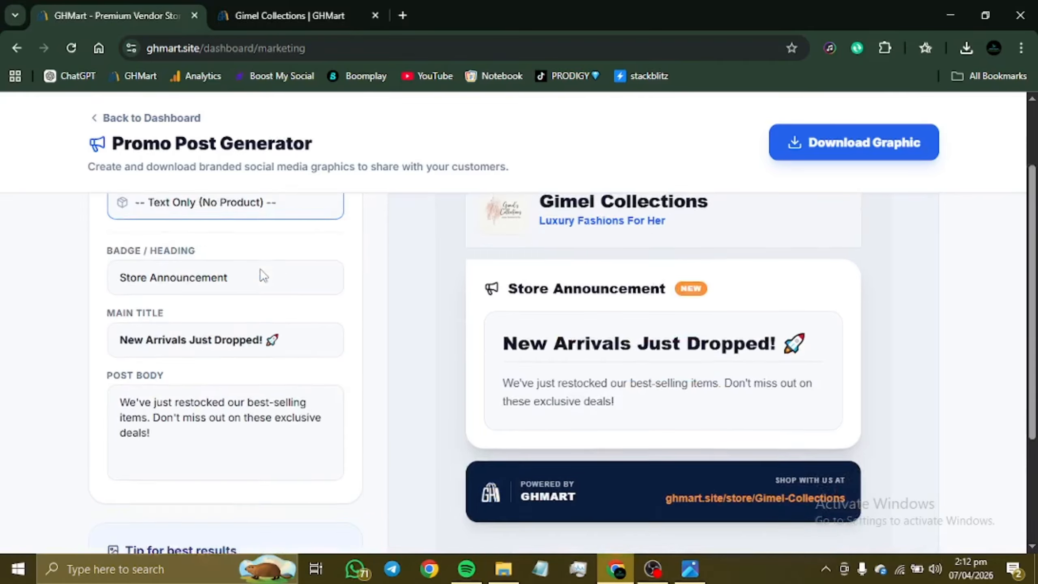
# Replace the promo post's badge heading with "Black Friday Announcement!!".
pyautogui.moveTo(236, 274); pyautogui.dragTo(41, 281)
pyautogui.click(261, 282)
pyautogui.hotkey('ctrl', 'a')
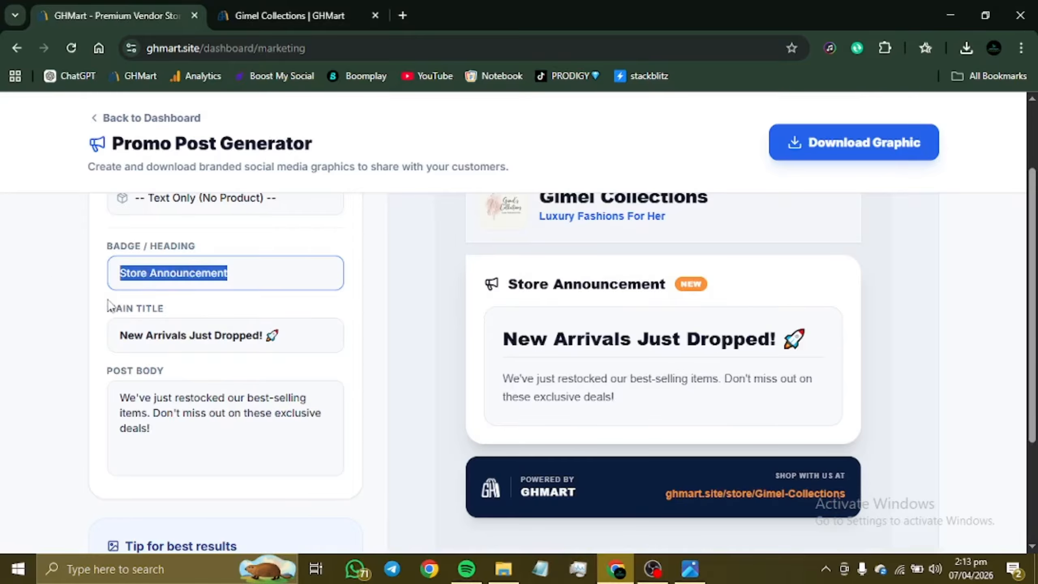
pyautogui.write('hbd')
pyautogui.press('BackSpace')
pyautogui.press('BackSpace')
pyautogui.press('BackSpace')
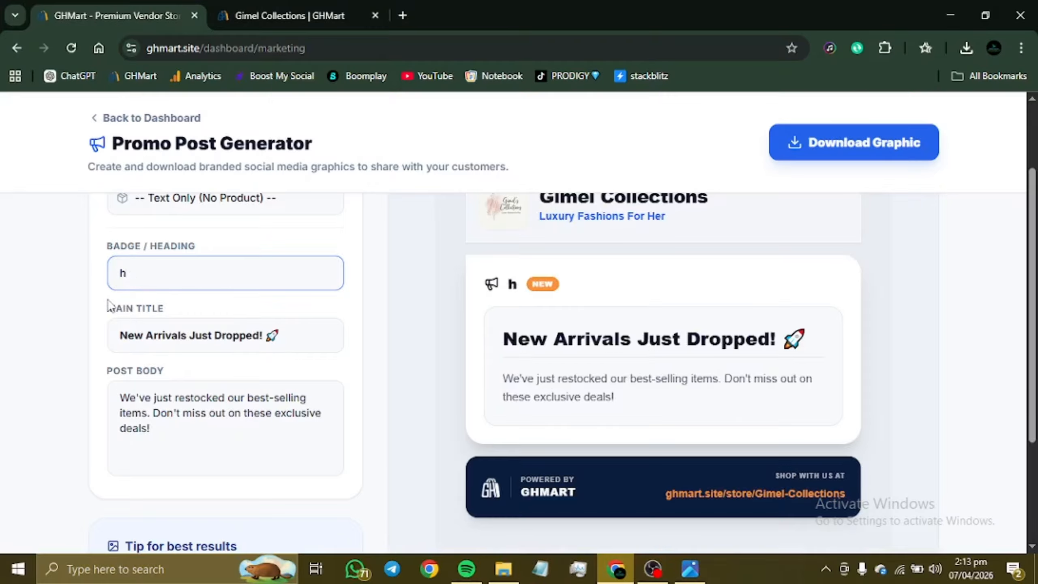
pyautogui.write('Black')
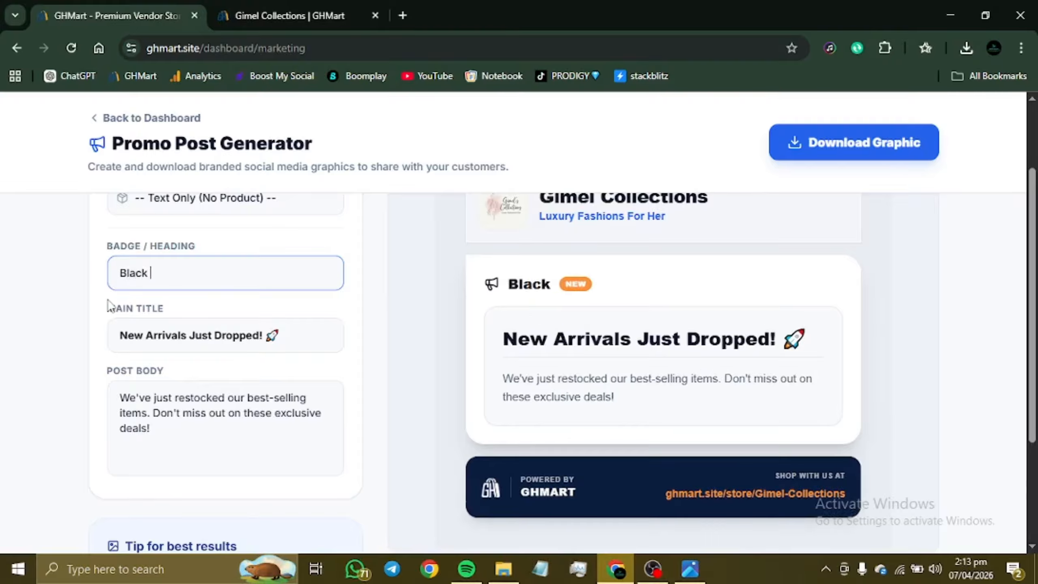
pyautogui.write(' Friday Annou')
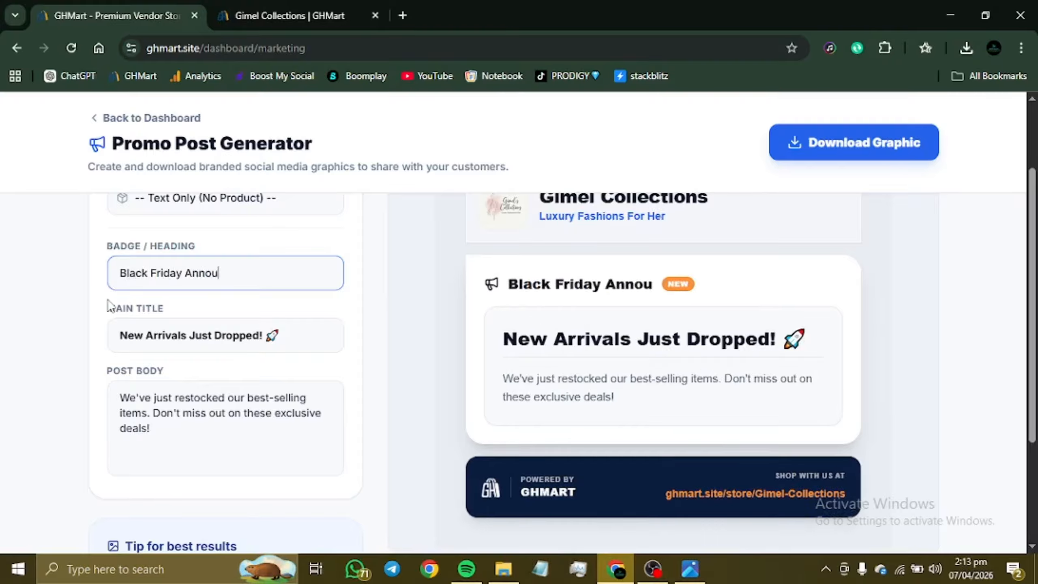
pyautogui.write('ncement')
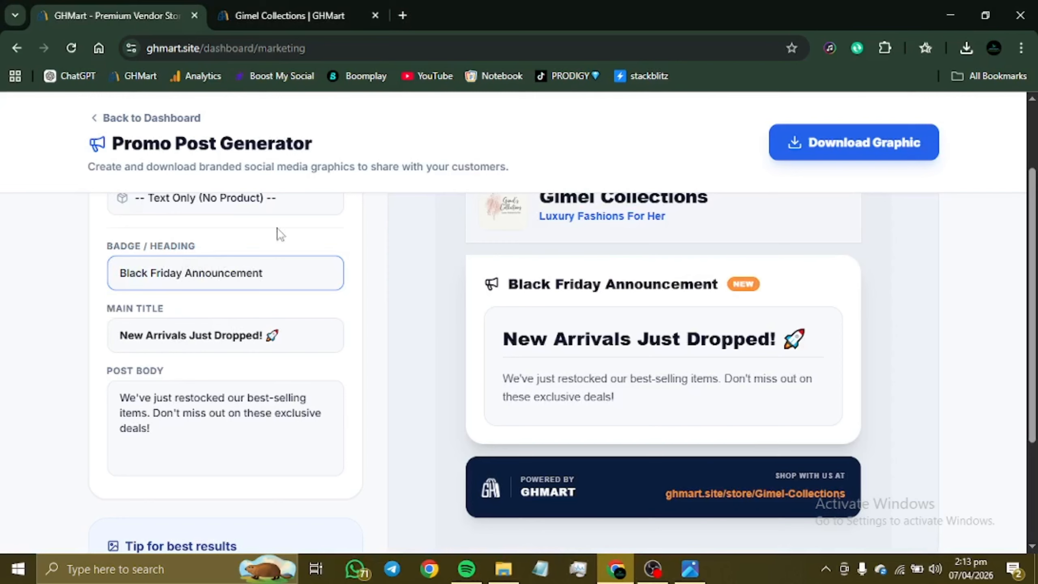
pyautogui.write('!!')
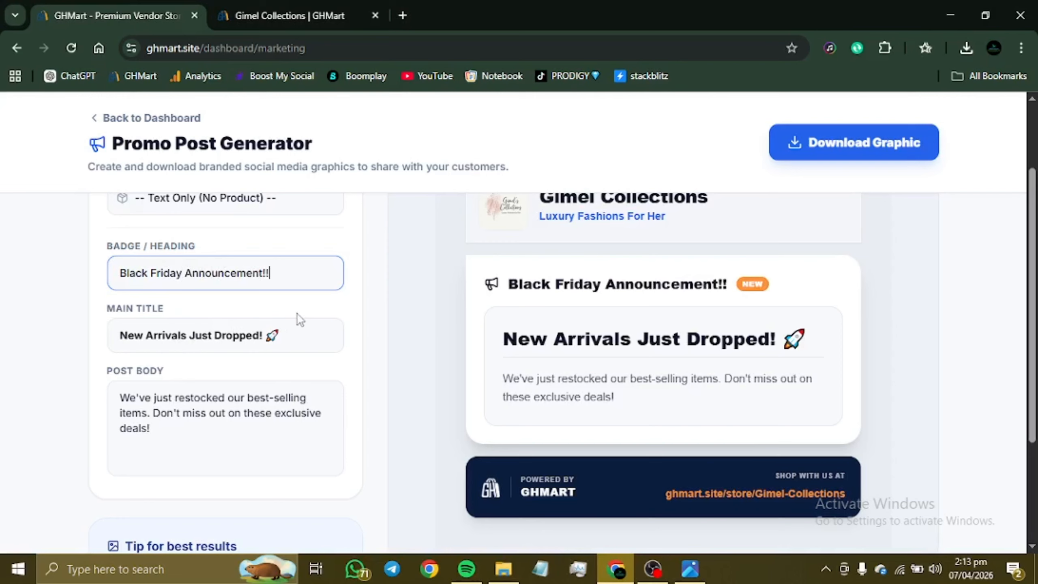
# Change the promo post's main title to "Get Amazing Discounts This Black Friday!", keeping the rocket emoji at the end.
pyautogui.moveTo(290, 331); pyautogui.dragTo(47, 338)
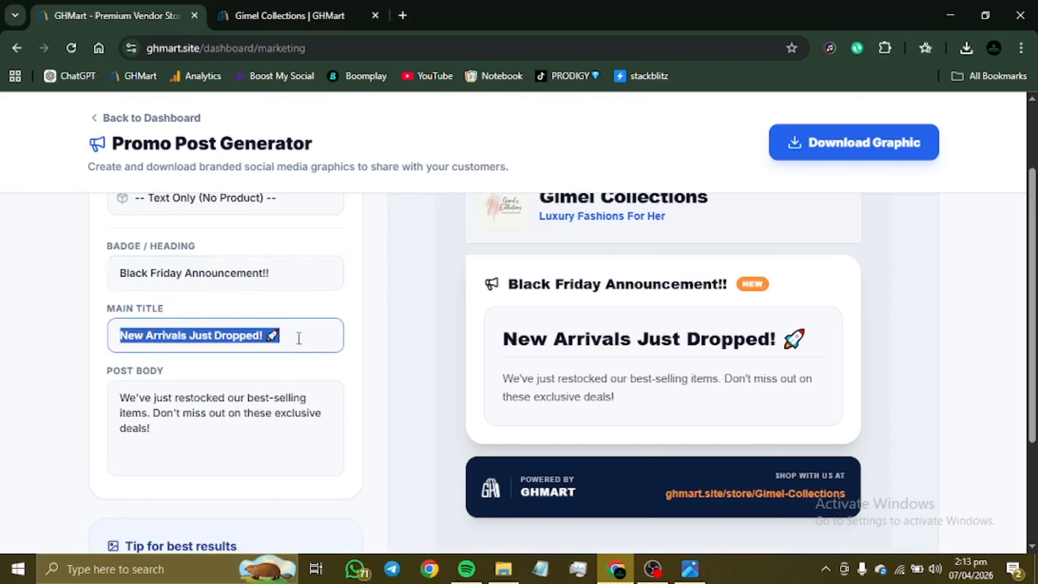
pyautogui.click(248, 337)
pyautogui.moveTo(259, 329); pyautogui.dragTo(77, 324)
pyautogui.write('Get Ama')
pyautogui.write('zingf')
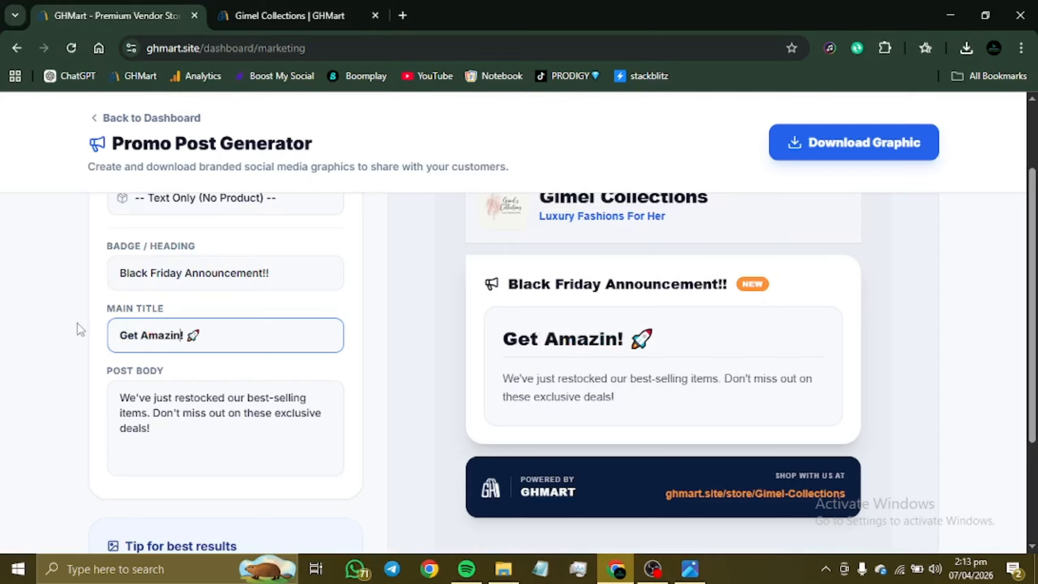
pyautogui.press('BackSpace')
pyautogui.write('Ds')
pyautogui.write('isc')
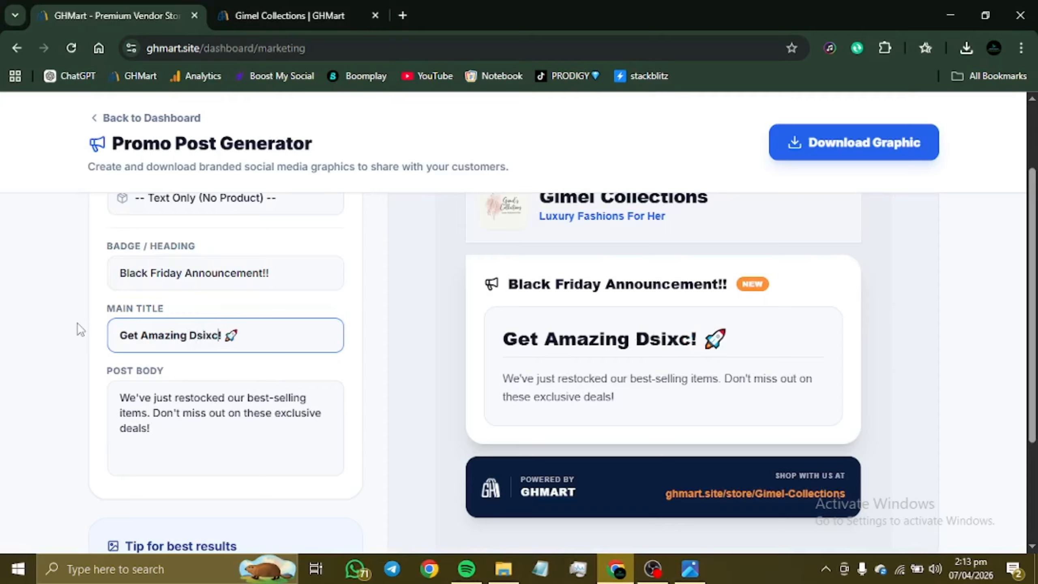
pyautogui.press('BackSpace')
pyautogui.press('BackSpace')
pyautogui.press('BackSpace')
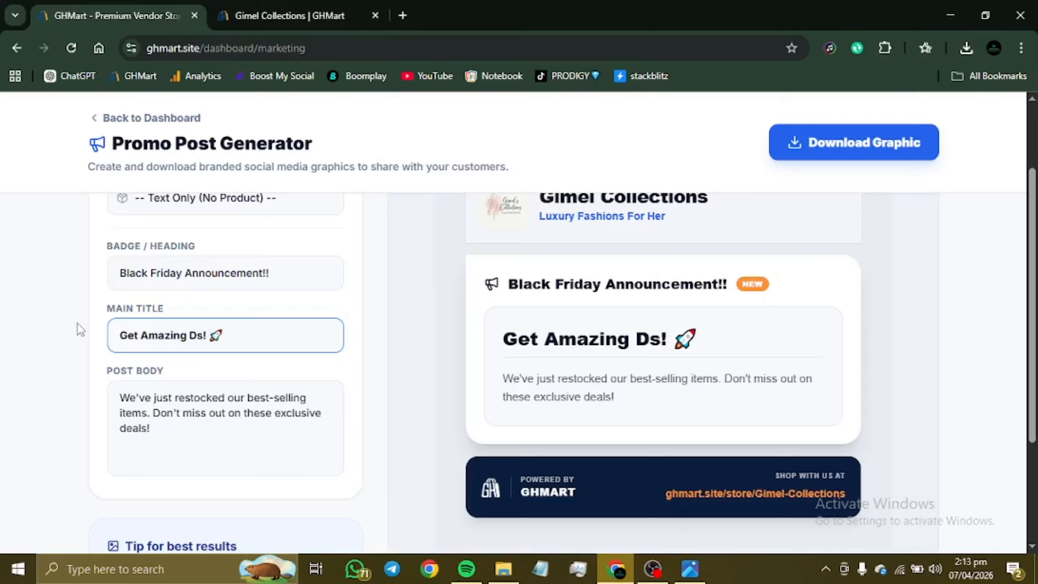
pyautogui.press('BackSpace')
pyautogui.write('iscounts')
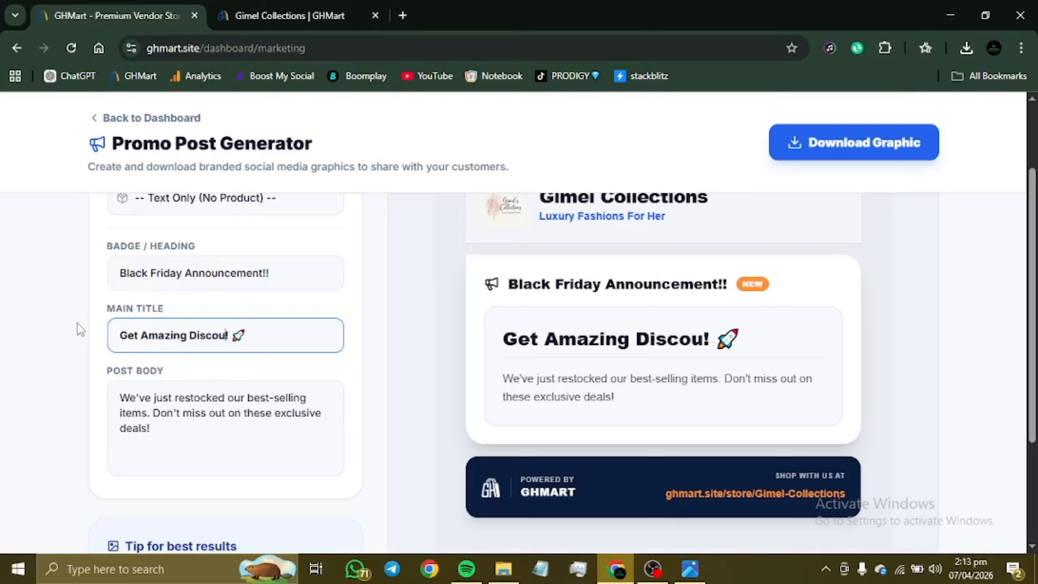
pyautogui.write(' this')
pyautogui.press('BackSpace')
pyautogui.press('BackSpace')
pyautogui.press('BackSpace')
pyautogui.press('BackSpace')
pyautogui.press('BackSpace')
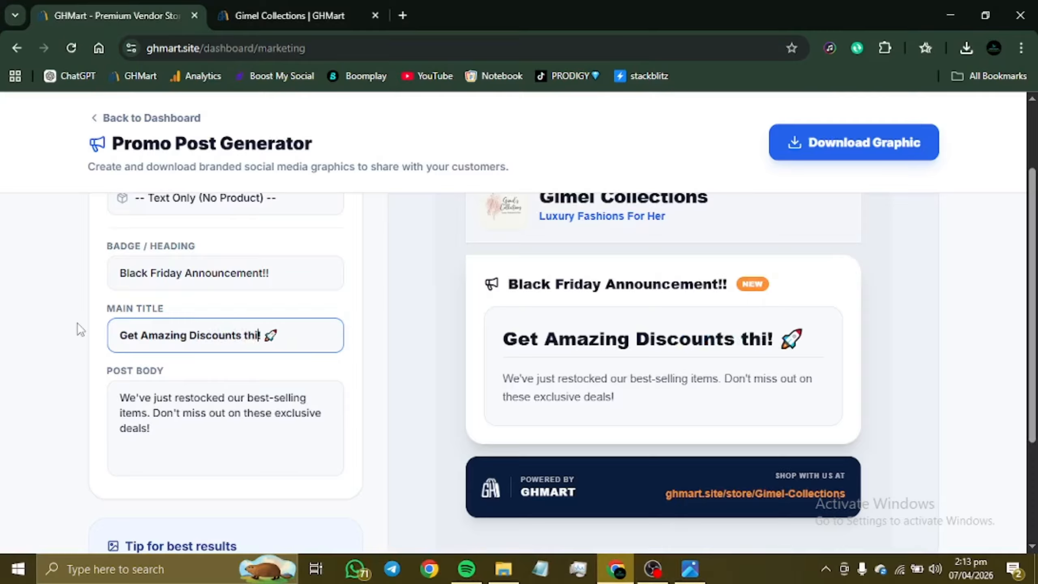
pyautogui.press('BackSpace')
pyautogui.write('Th')
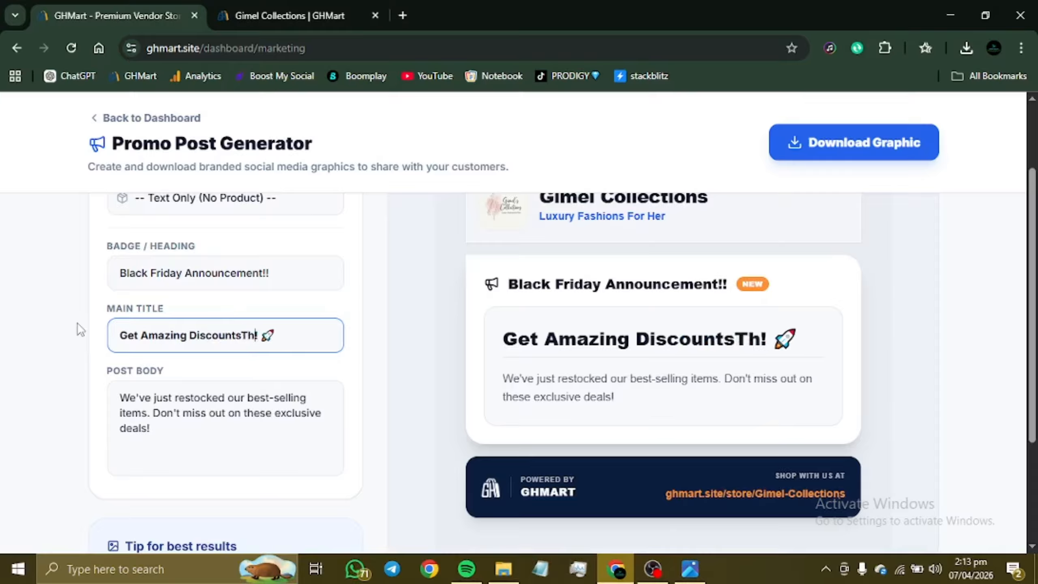
pyautogui.press('BackSpace')
pyautogui.press('BackSpace')
pyautogui.write('Th')
pyautogui.write('uis')
pyautogui.press('BackSpace')
pyautogui.press('BackSpace')
pyautogui.press('BackSpace')
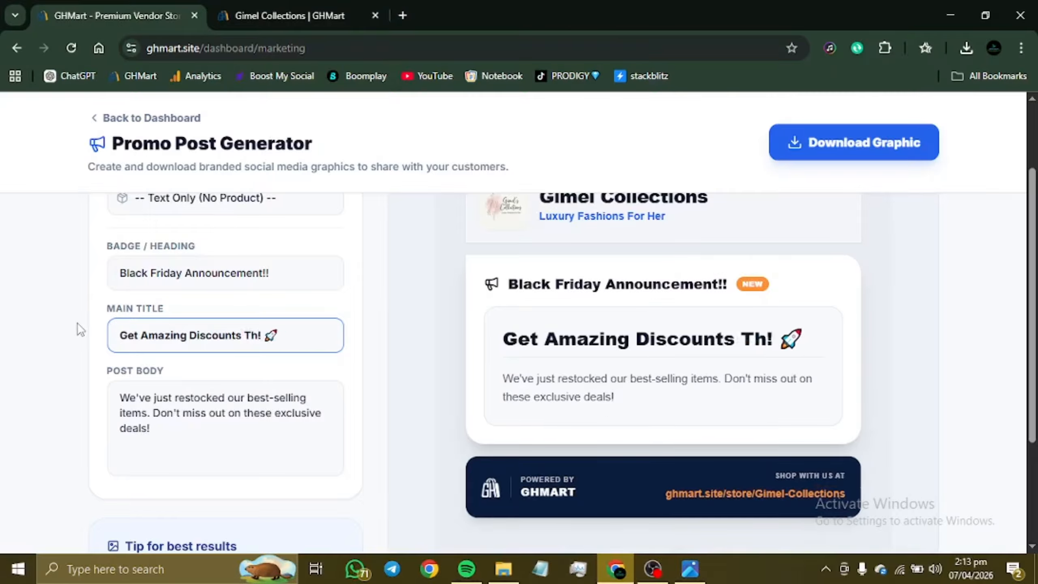
pyautogui.write('is ')
pyautogui.write('Black ')
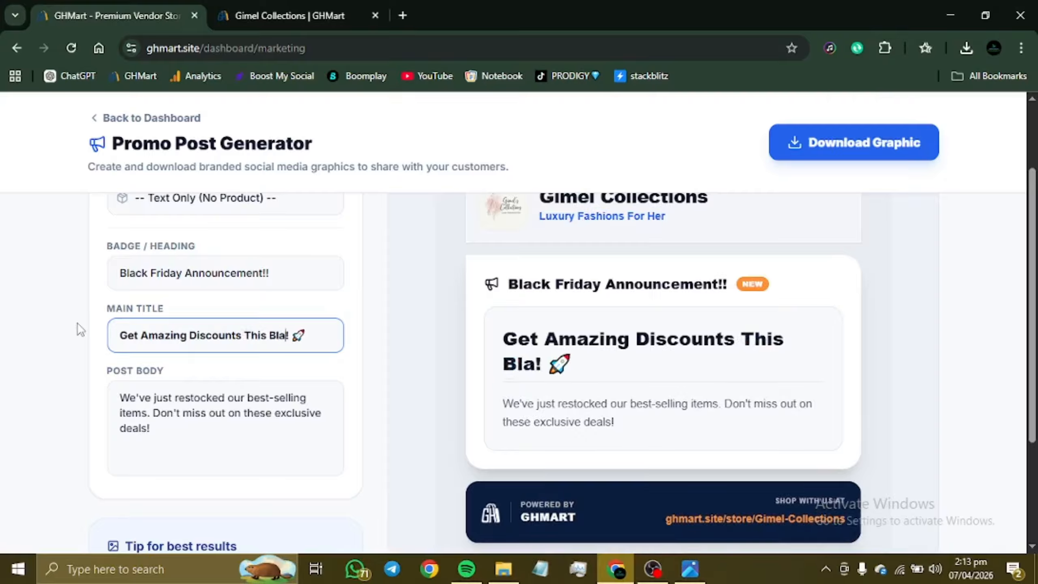
pyautogui.write('Friday')
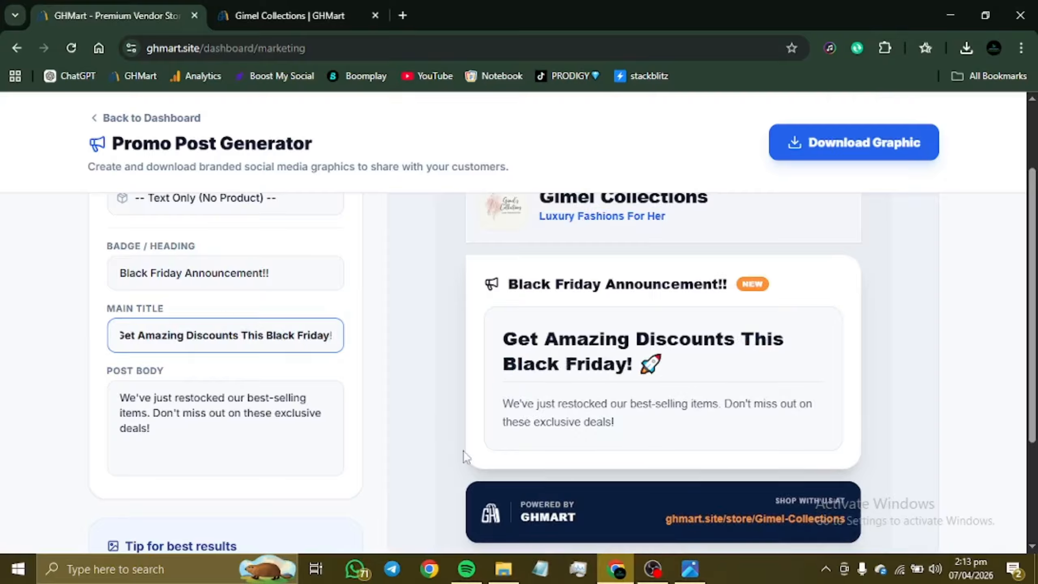
# Highlight the announcement's post body and look over the complete preview graphic.
pyautogui.moveTo(317, 445); pyautogui.dragTo(76, 360)
pyautogui.scroll(-2, 76, 359)
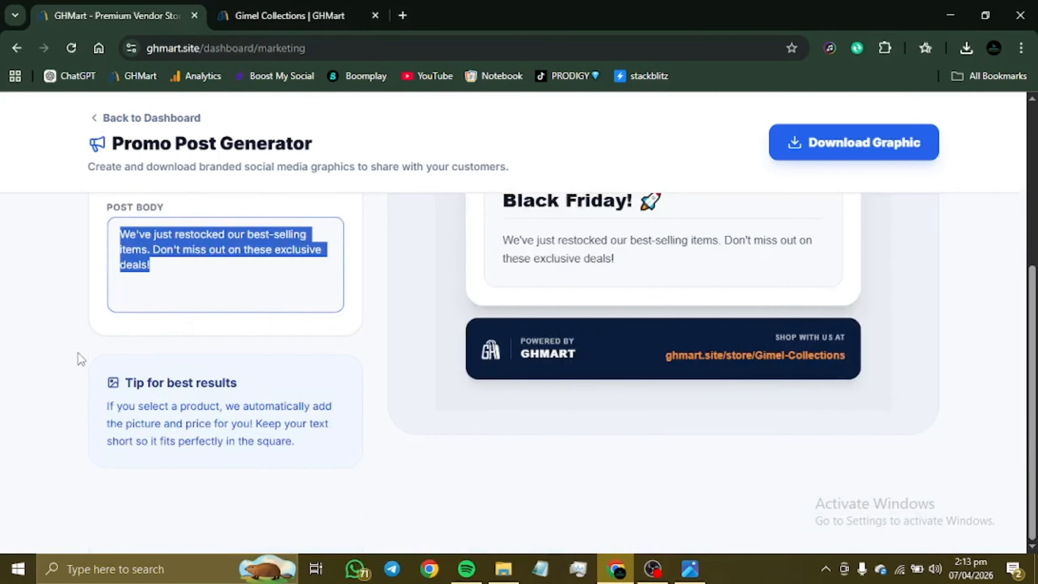
pyautogui.scroll(4, 81, 359)
pyautogui.scroll(-4, 76, 359)
pyautogui.scroll(4, 76, 359)
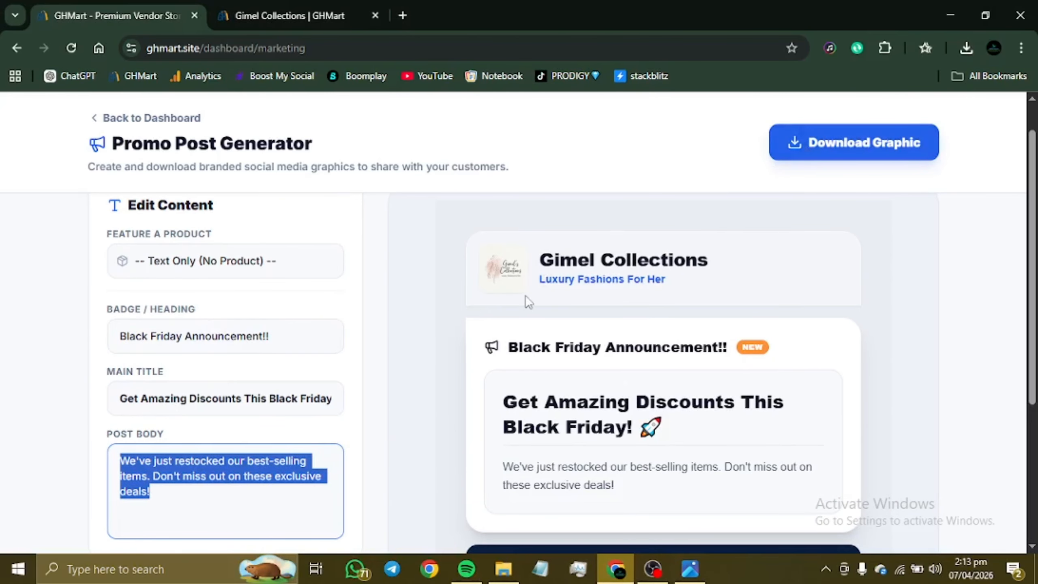
# Feature the Modern Elegance H-Slides in the promo post, and switch the featured product to the Heritage Collection Carryall.
pyautogui.click(254, 268)
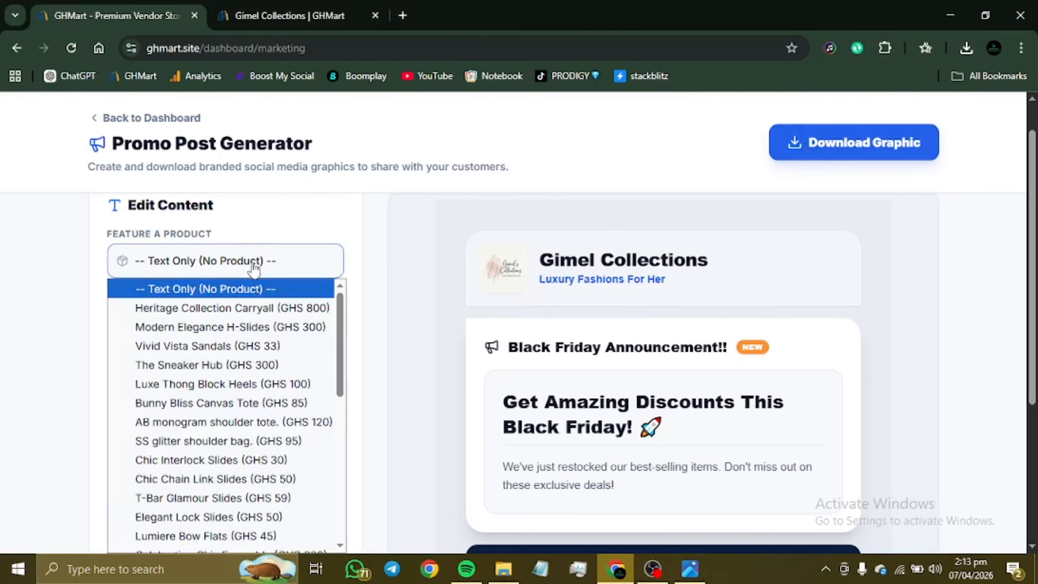
pyautogui.click(260, 323)
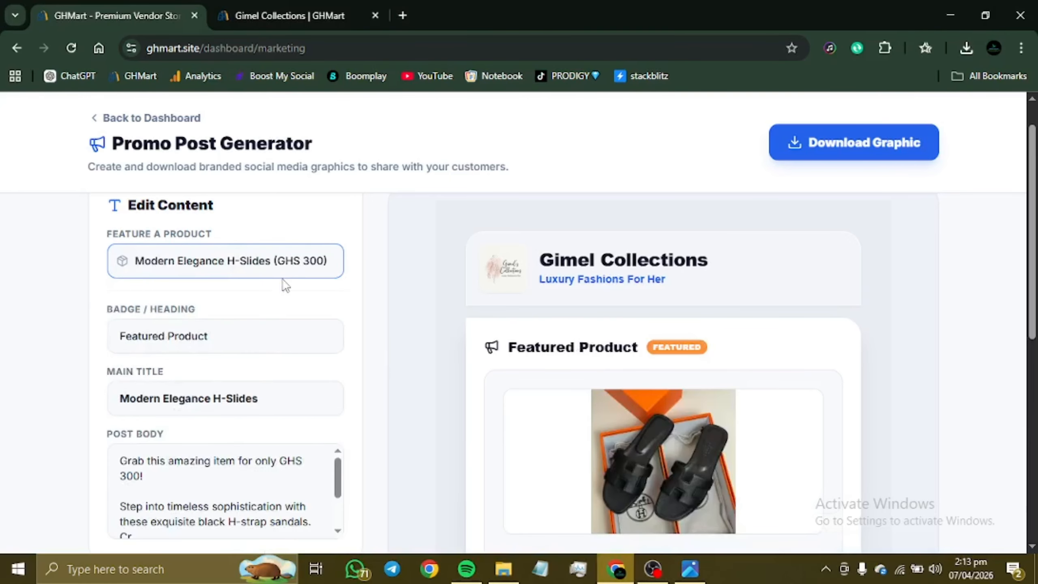
pyautogui.click(287, 272)
pyautogui.click(273, 309)
# Feature the Chic Chain Link Slides in the promo post and review the preview and post body text.
pyautogui.scroll(-1, 269, 315)
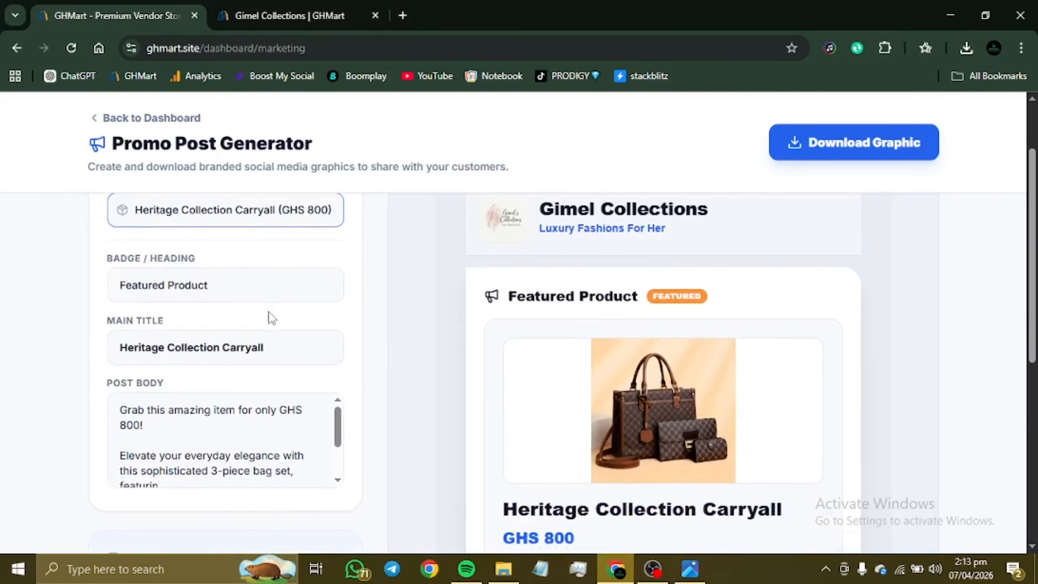
pyautogui.click(304, 222)
pyautogui.click(288, 432)
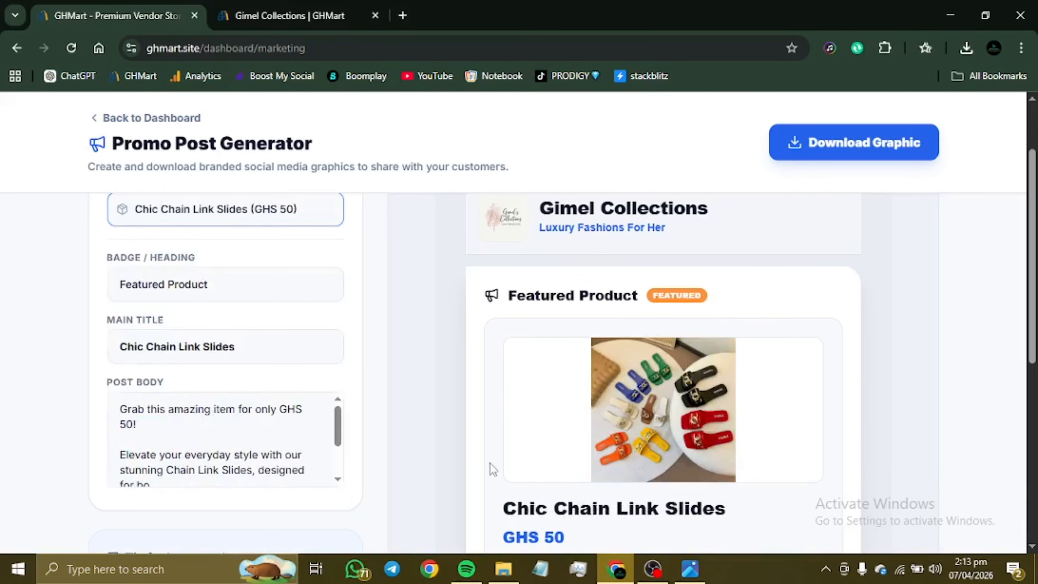
pyautogui.scroll(-8, 490, 463)
pyautogui.scroll(5, 490, 463)
pyautogui.moveTo(250, 310); pyautogui.dragTo(91, 236)
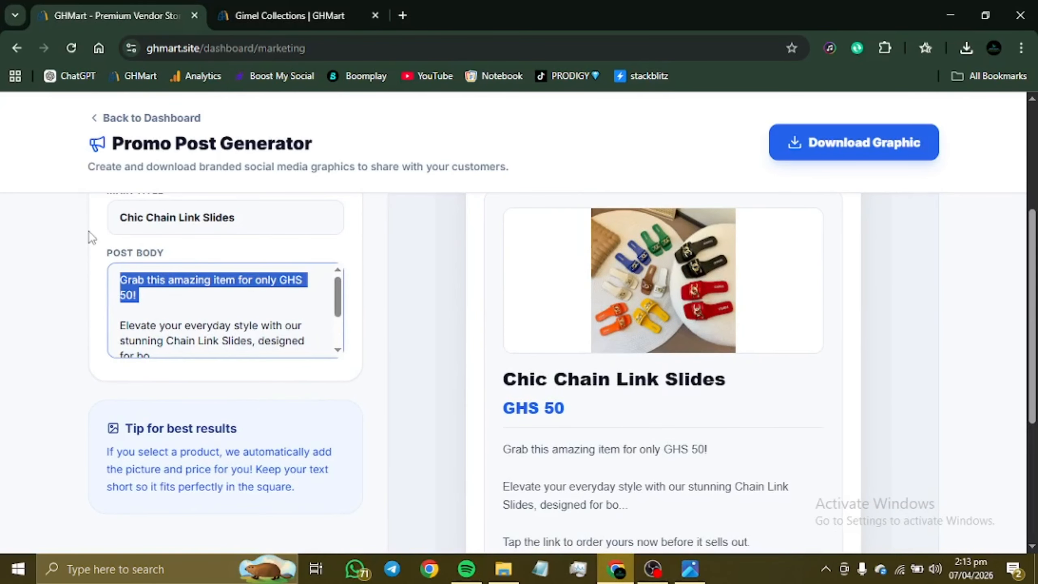
pyautogui.click(310, 330)
pyautogui.scroll(4, 307, 303)
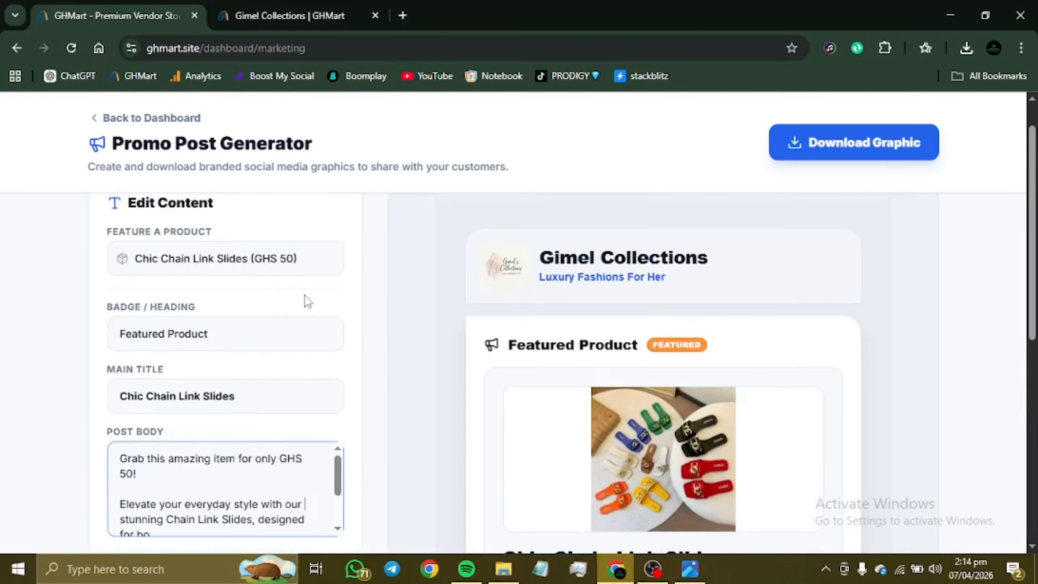
# Download the Chic Chain Link Slides promo graphic and highlight the store name and tagline in the preview.
pyautogui.click(858, 139)
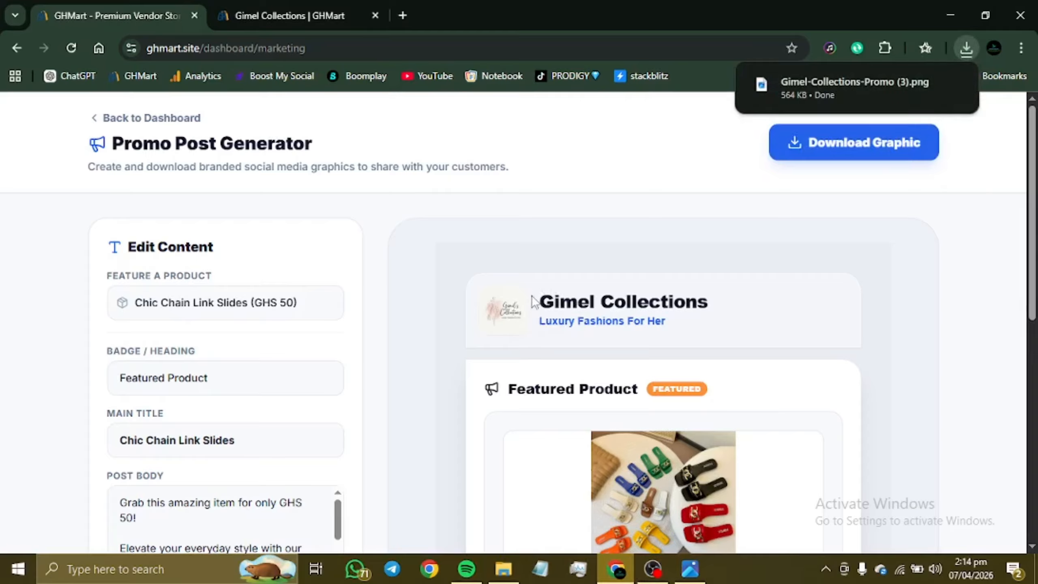
pyautogui.moveTo(534, 302); pyautogui.dragTo(727, 307)
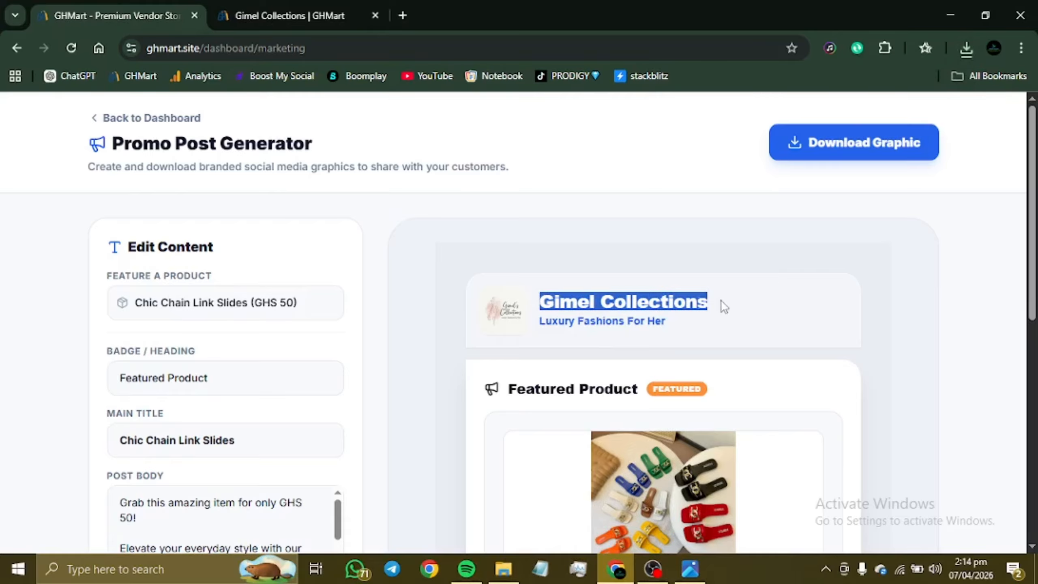
pyautogui.moveTo(538, 322); pyautogui.dragTo(748, 347)
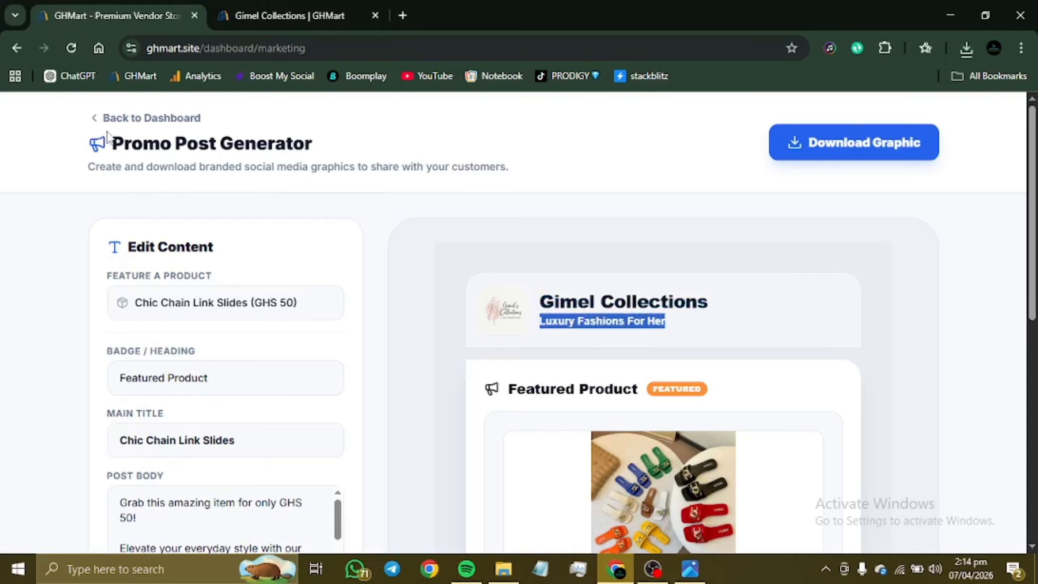
# Return to the vendor dashboard and look over its plan, revenue, customer, rating and promotions cards.
pyautogui.click(133, 117)
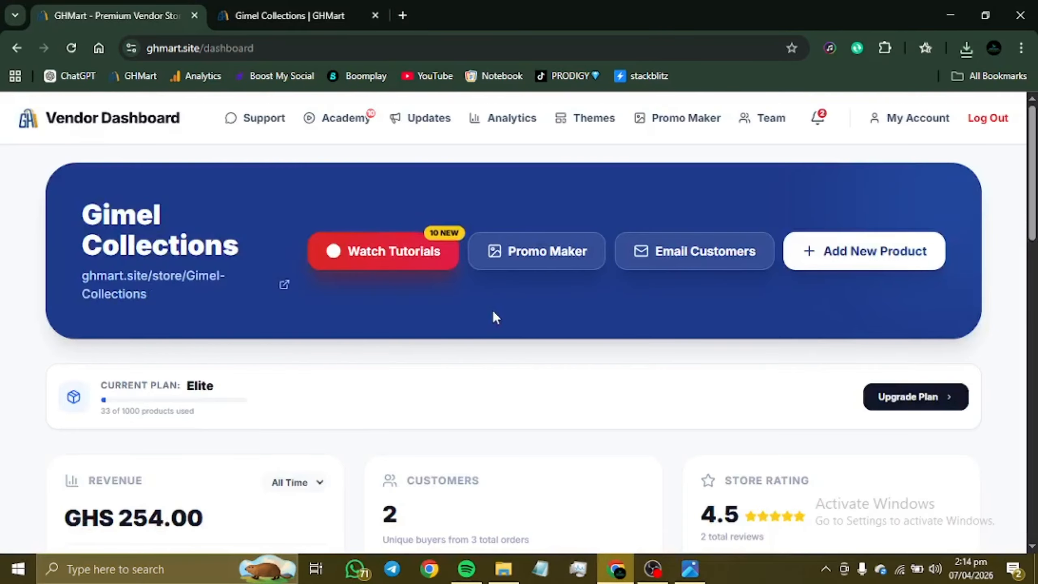
pyautogui.click(652, 570)
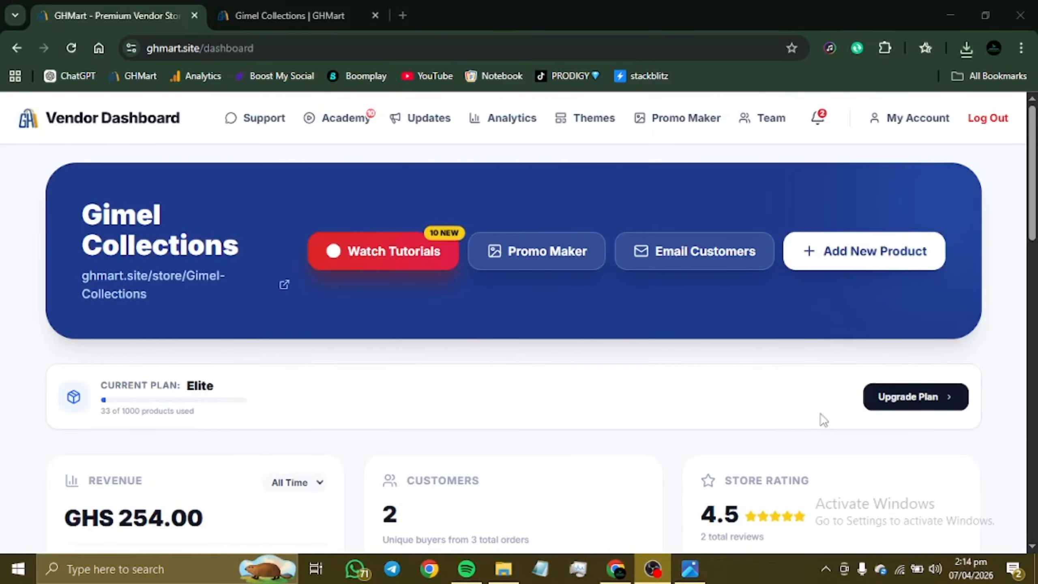
pyautogui.click(889, 434)
pyautogui.scroll(-5, 890, 436)
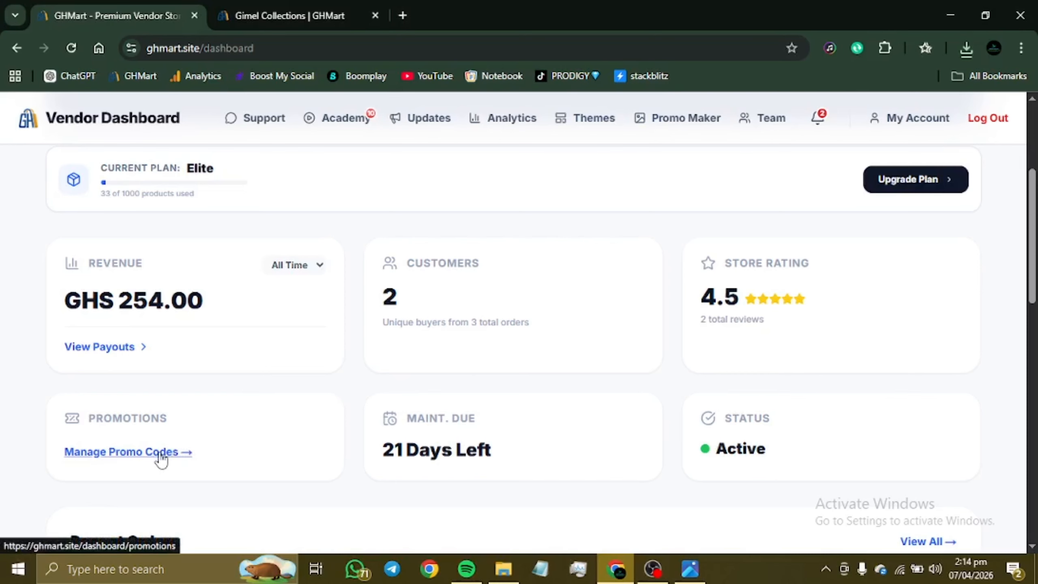
pyautogui.scroll(5, 161, 460)
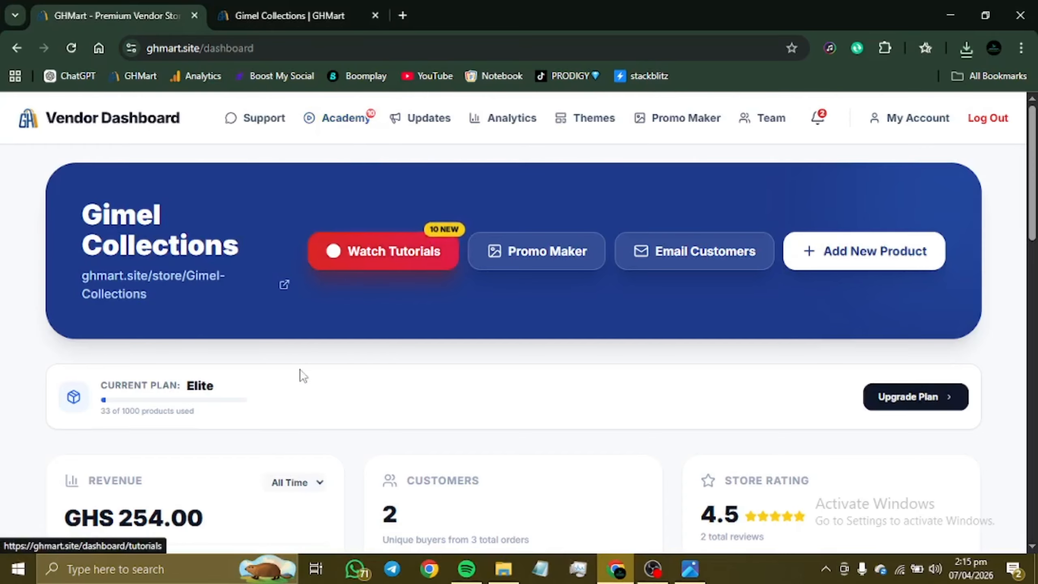
# Browse the Vendor Academy's tutorial videos and return to the dashboard.
pyautogui.click(396, 261)
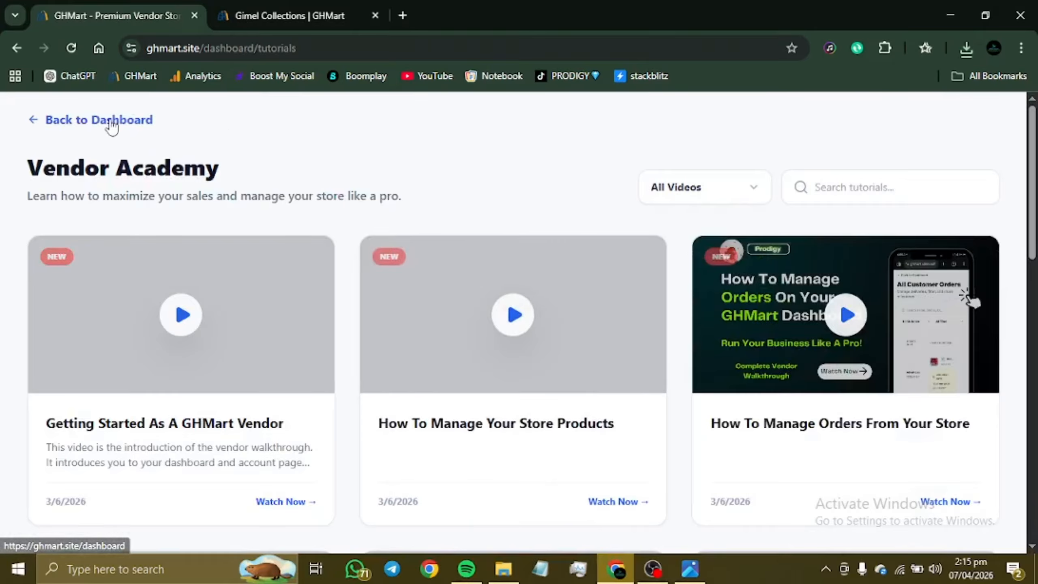
pyautogui.scroll(-10, 234, 362)
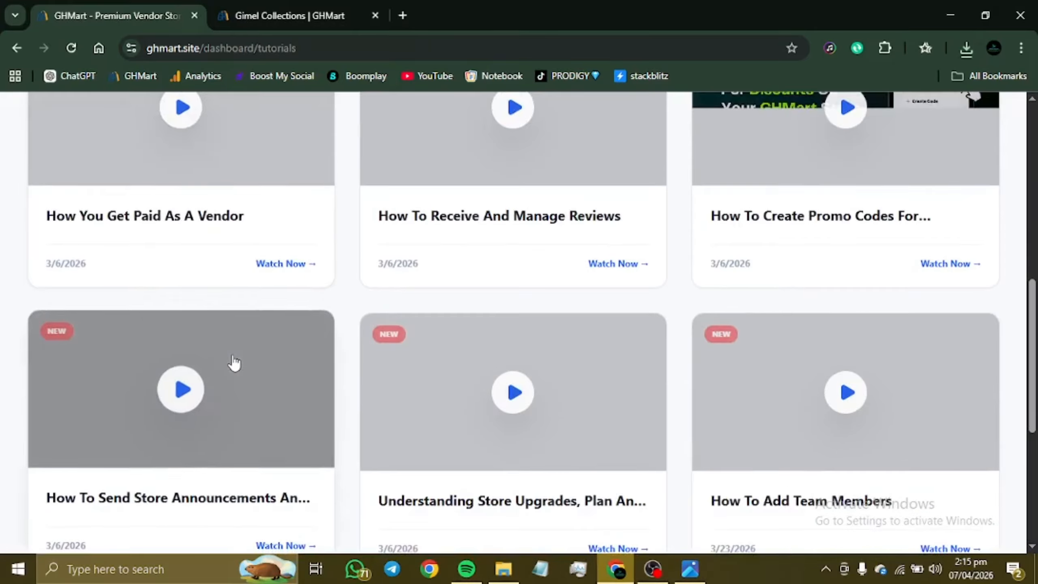
pyautogui.scroll(-6, 234, 363)
pyautogui.scroll(15, 234, 363)
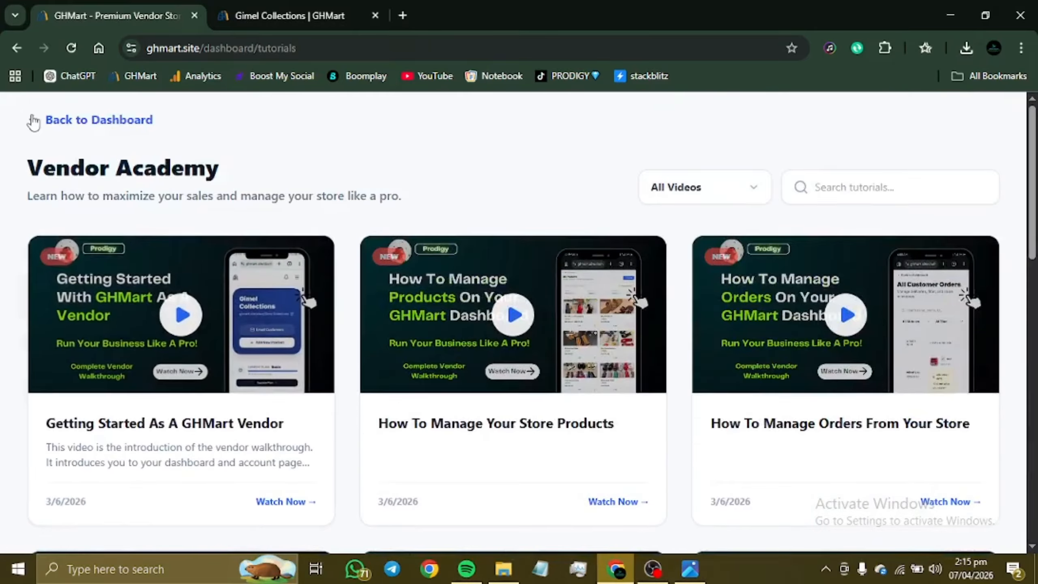
pyautogui.click(32, 122)
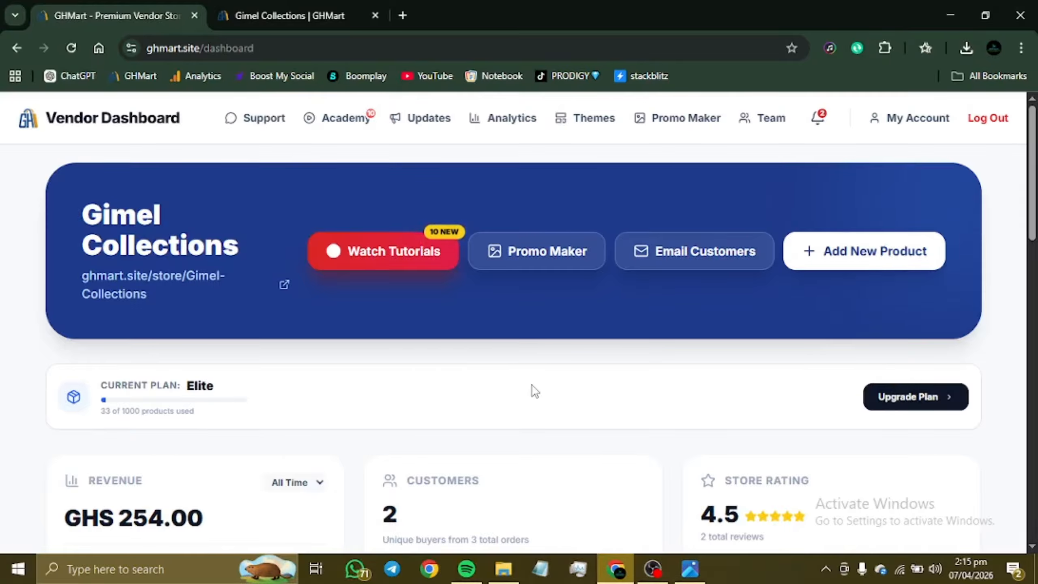
# Open a blank staff account form from the team management page and review its access permissions.
pyautogui.click(754, 127)
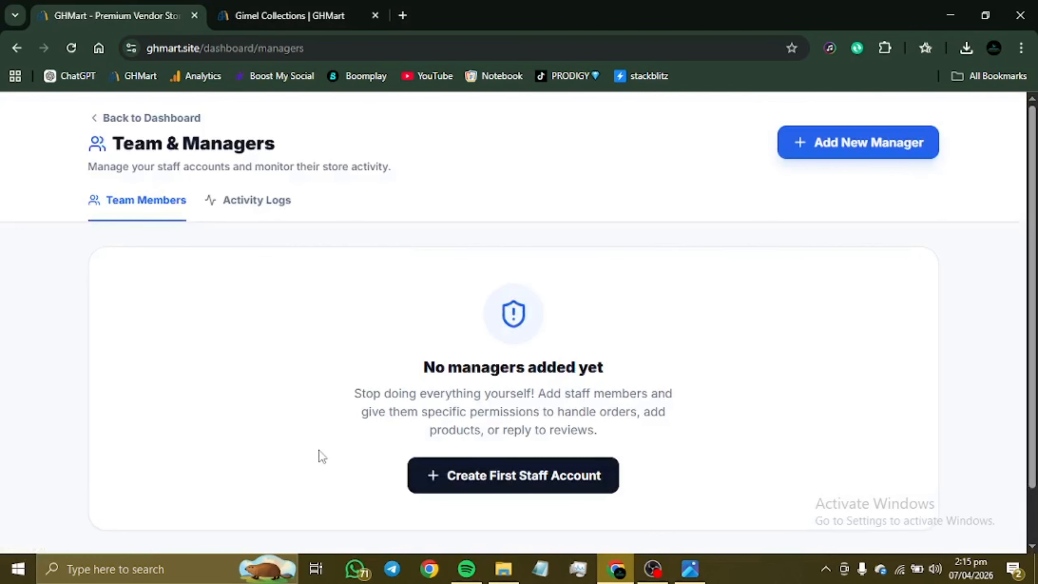
pyautogui.scroll(-1, 362, 346)
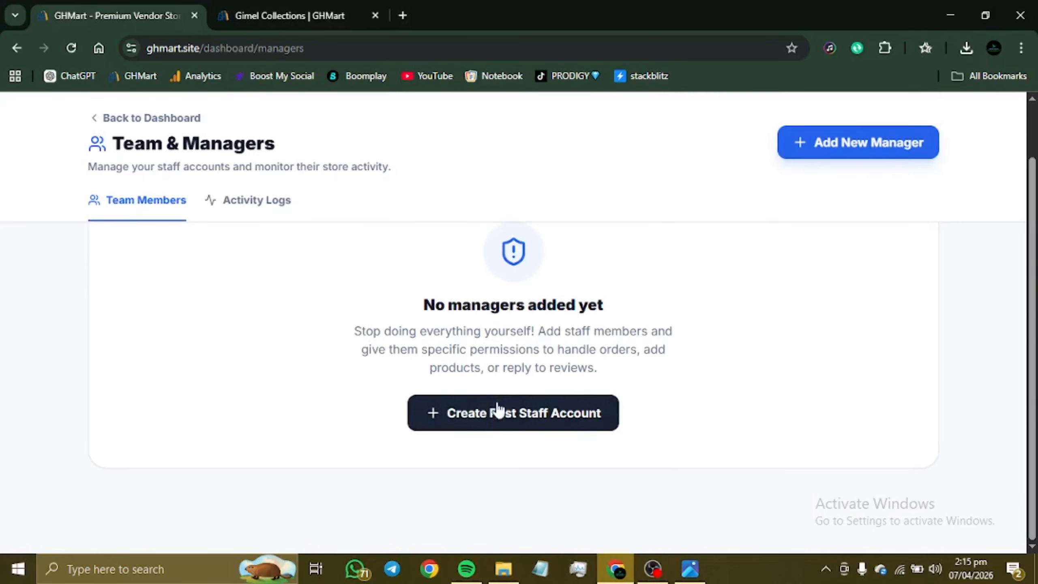
pyautogui.click(492, 421)
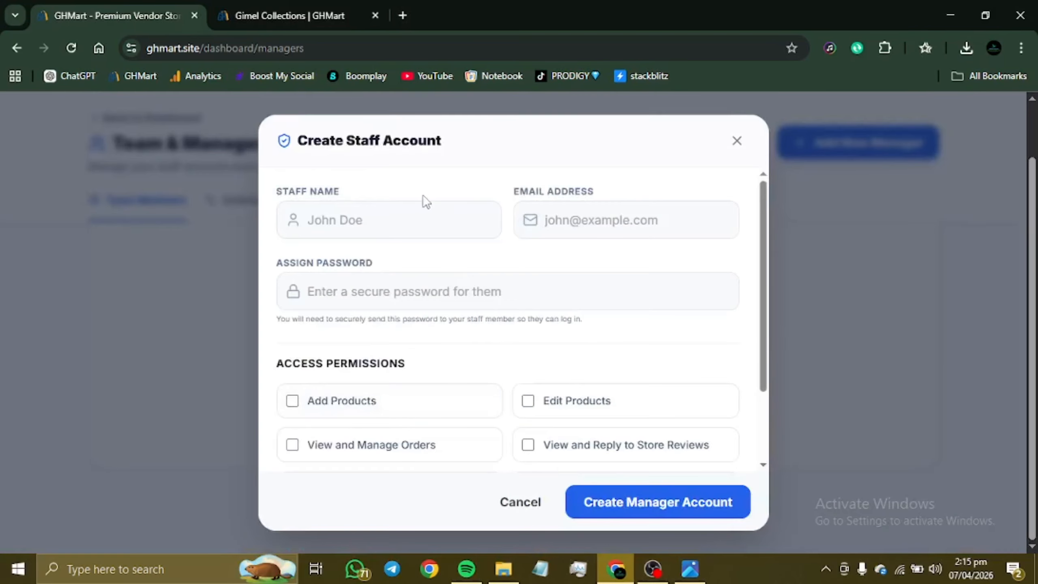
pyautogui.scroll(-2, 469, 375)
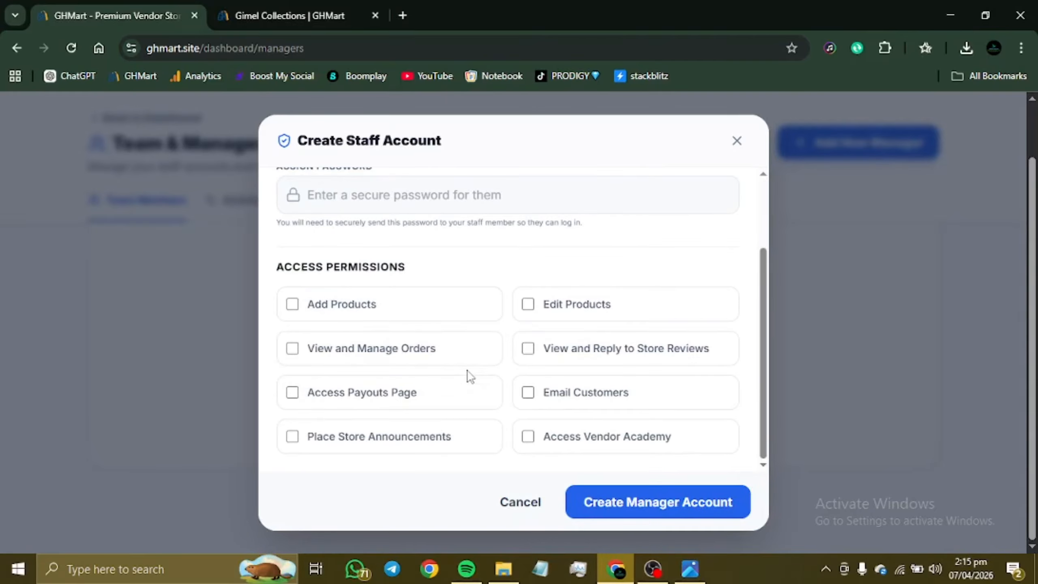
# Grant Add Products, View and Manage Orders, Edit Products, and View and Reply to Store Reviews permissions in the staff form, and discard it.
pyautogui.click(291, 303)
pyautogui.click(295, 333)
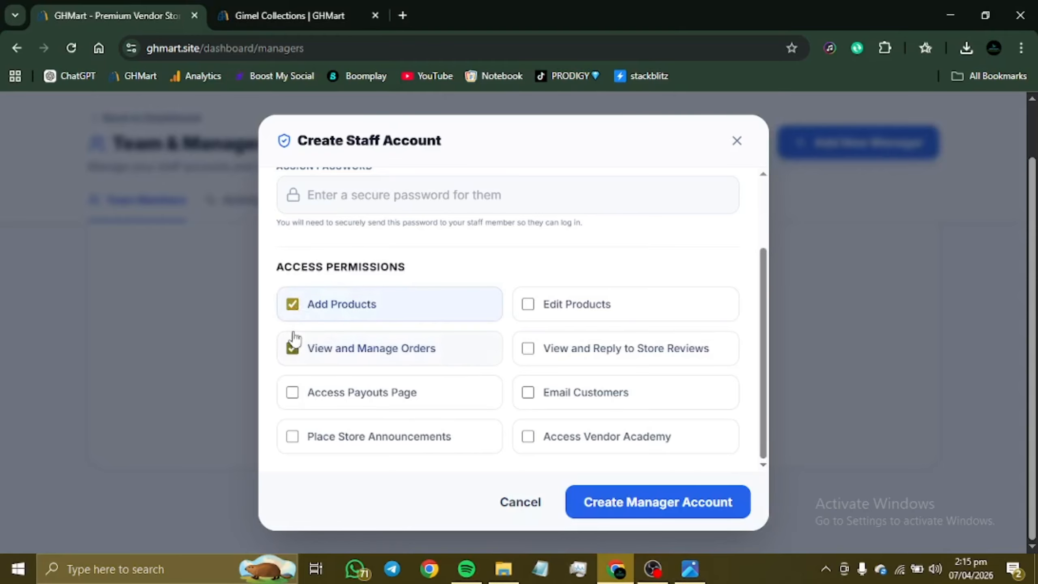
pyautogui.click(584, 321)
pyautogui.click(572, 352)
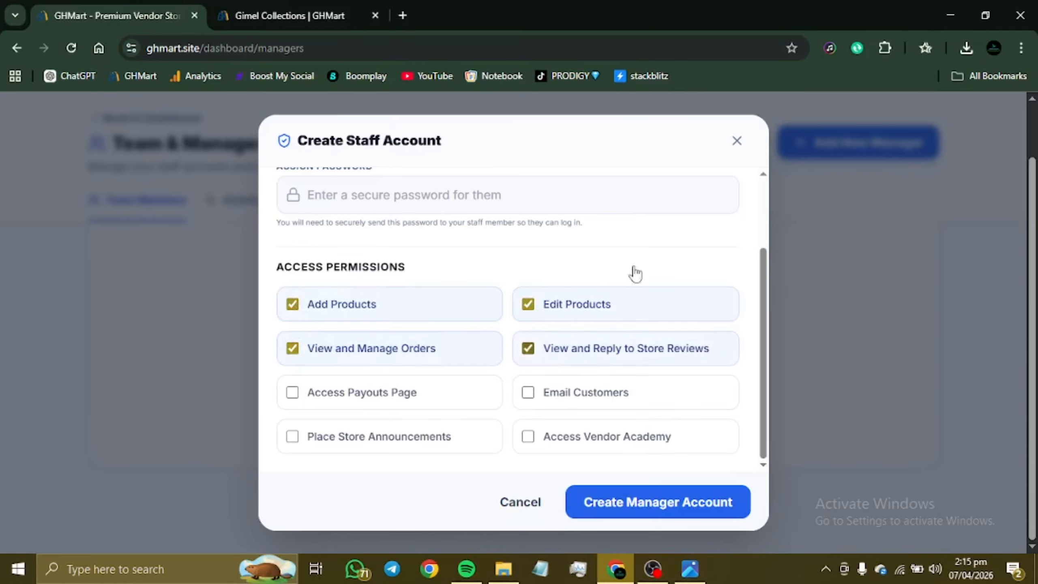
pyautogui.click(737, 140)
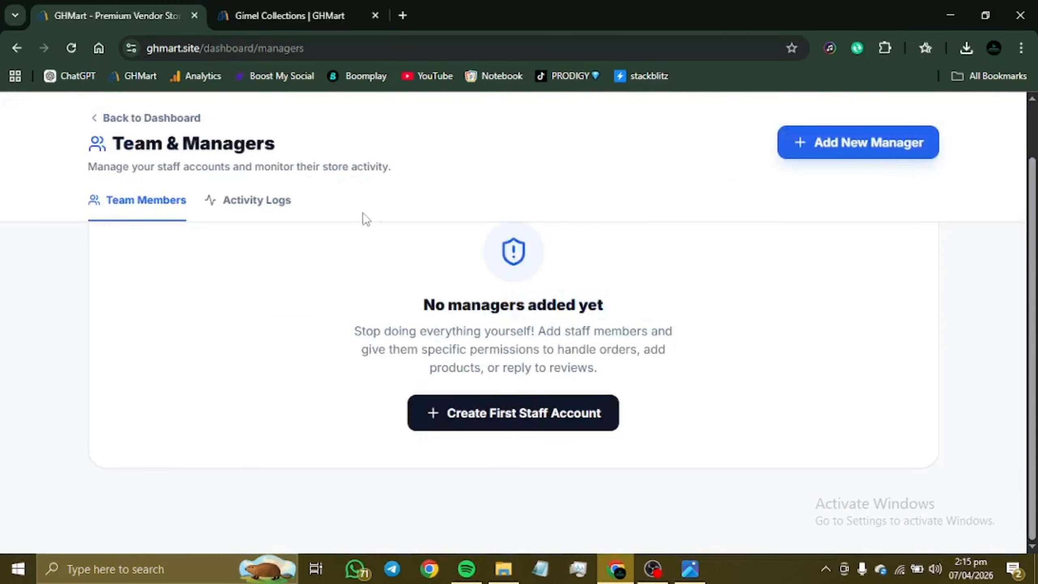
# View the team's activity logs, and return to the dashboard for a brief look over it.
pyautogui.click(273, 201)
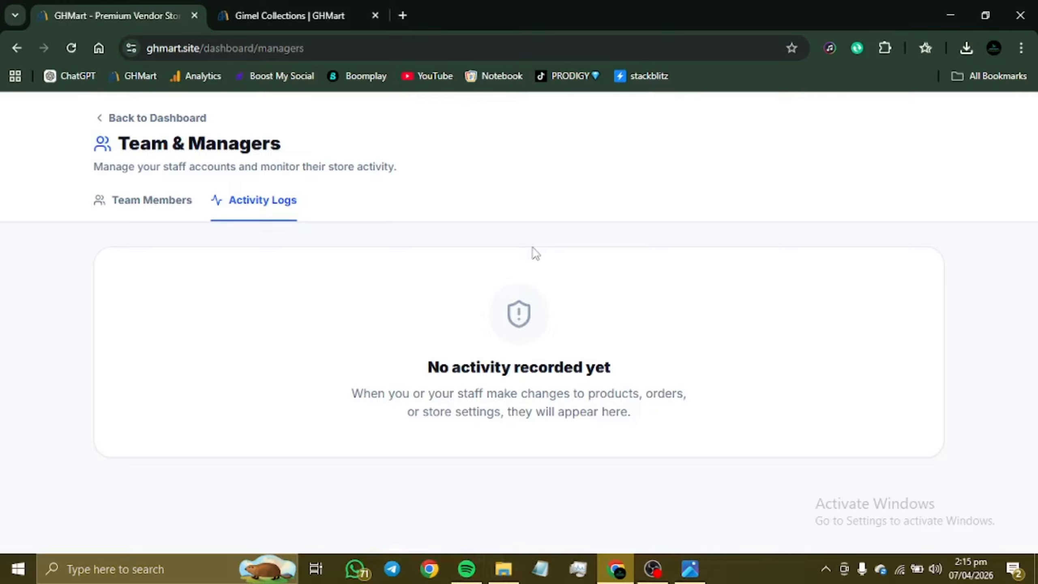
pyautogui.click(131, 122)
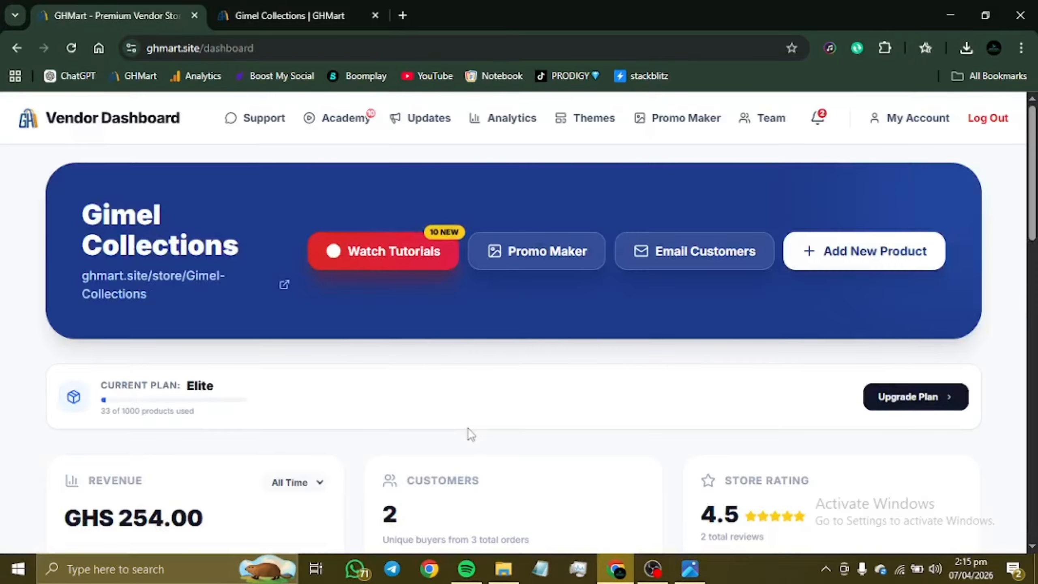
pyautogui.scroll(-3, 468, 429)
pyautogui.scroll(3, 468, 428)
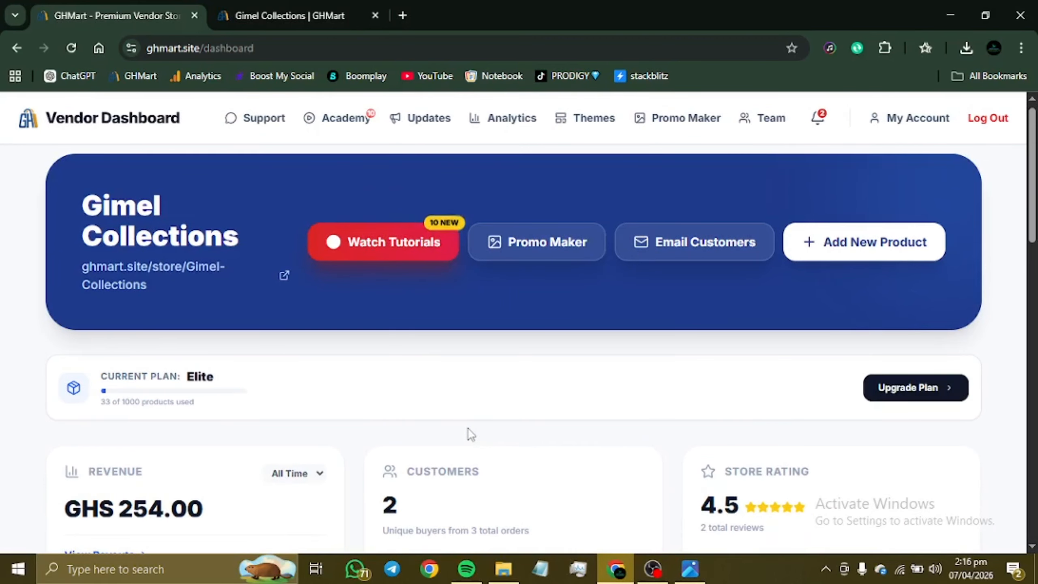
# Look over the GHMart Classic and Classic Dark themes in the Theme Marketplace and return to the dashboard.
pyautogui.click(591, 118)
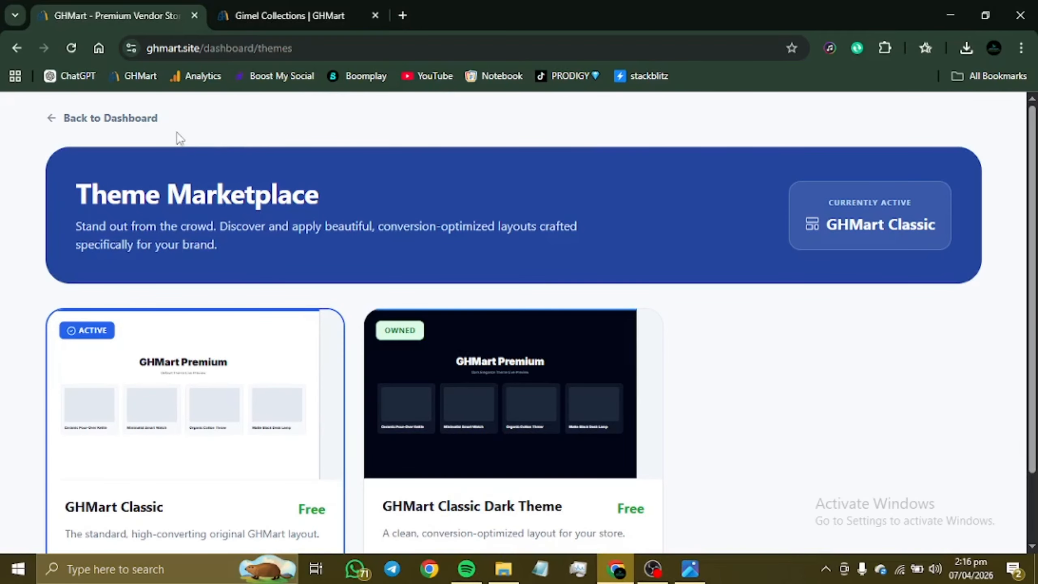
pyautogui.scroll(-2, 370, 466)
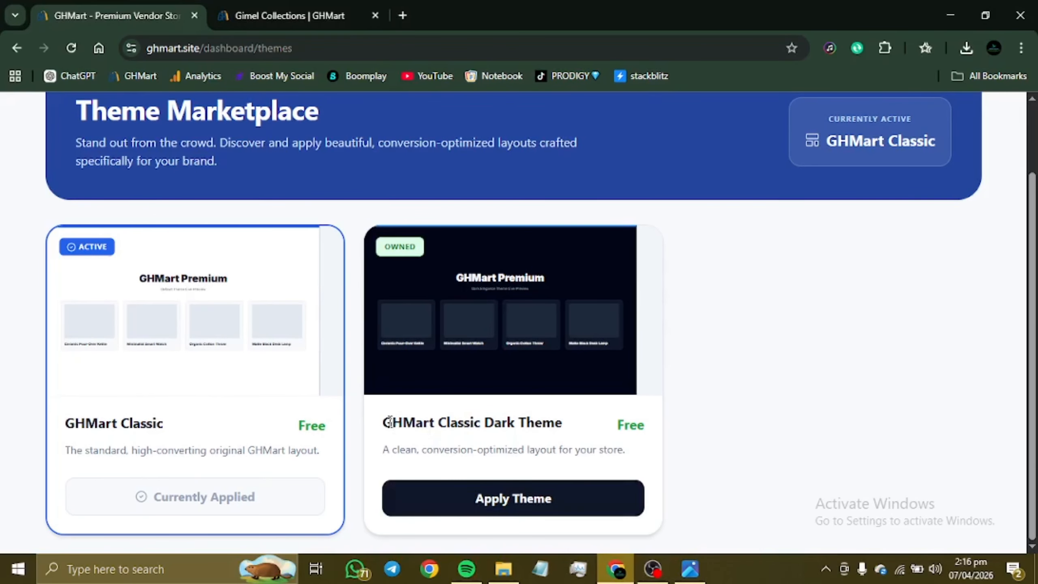
pyautogui.scroll(2, 283, 244)
pyautogui.click(105, 118)
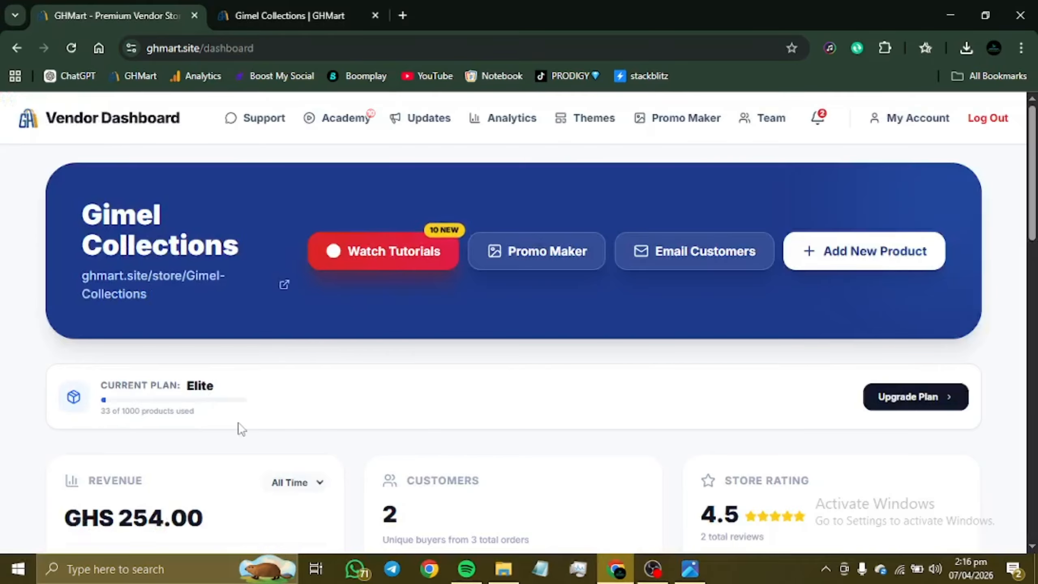
# Look through the whole dashboard down to the My Products section and go back to its beginning.
pyautogui.scroll(-10, 486, 447)
pyautogui.scroll(-3, 488, 450)
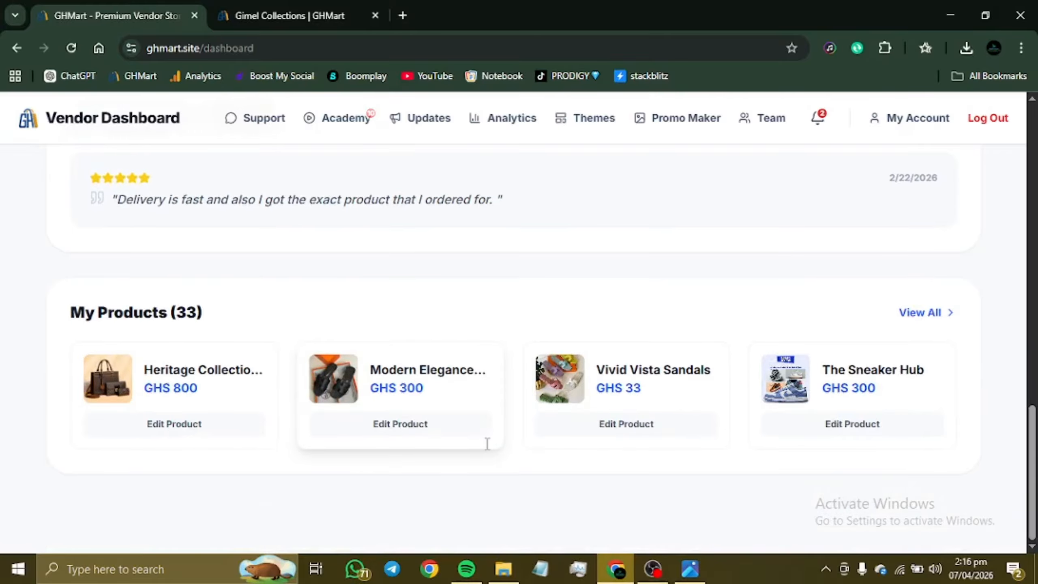
pyautogui.scroll(15, 488, 447)
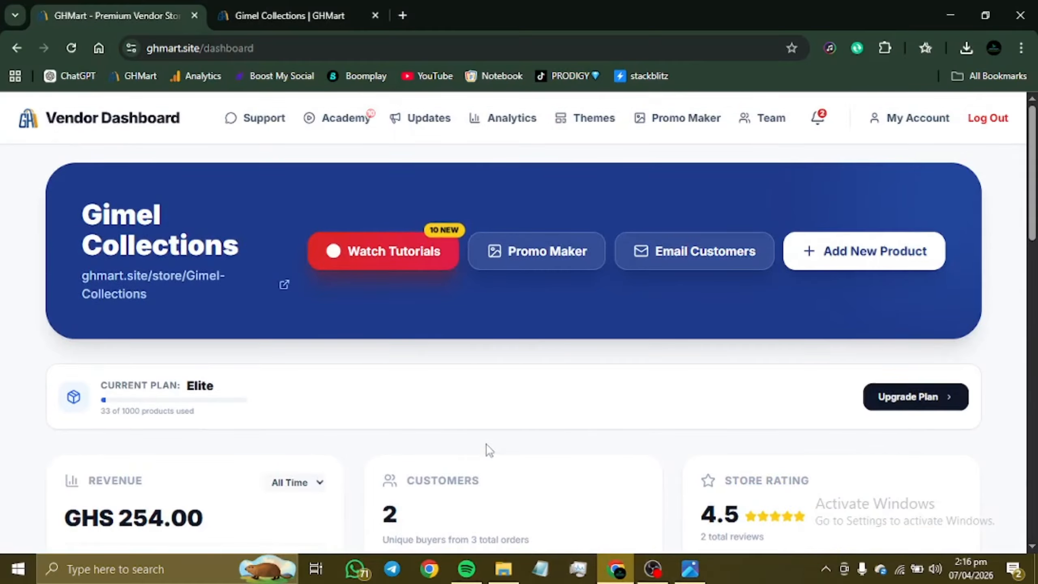